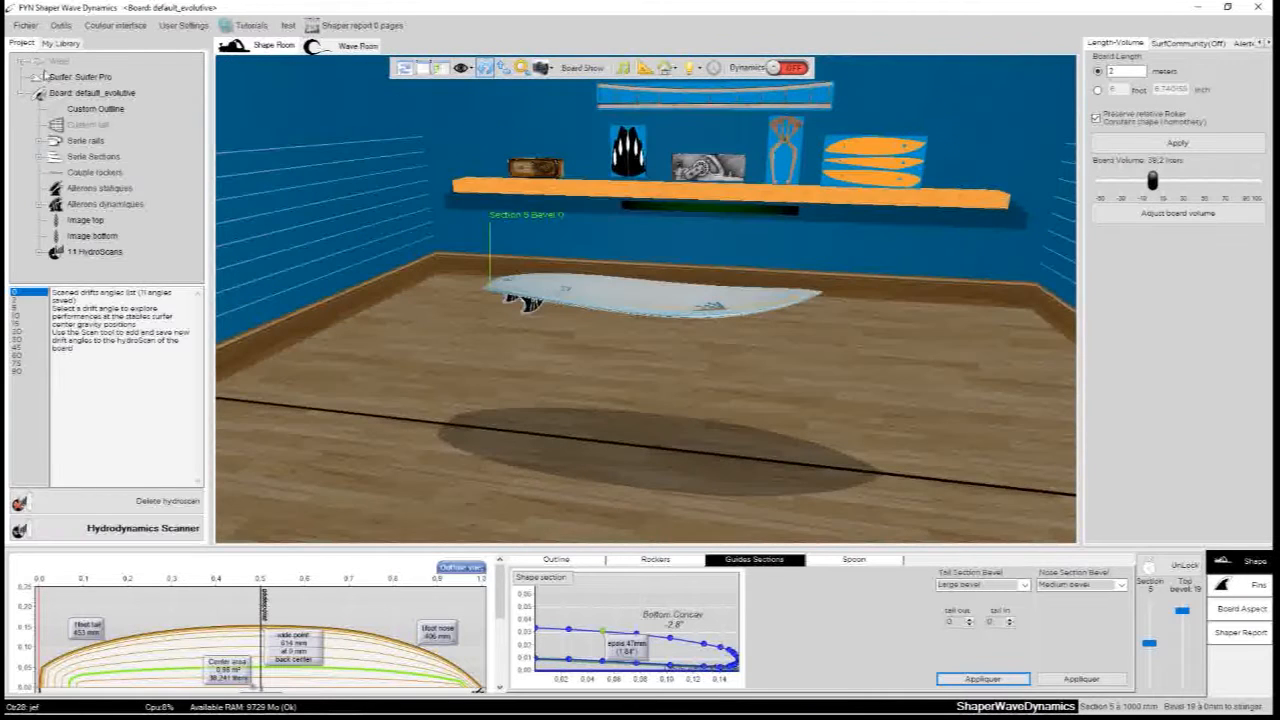
Load a copy of the default_evolutive board into the project
click(60, 94)
click(22, 95)
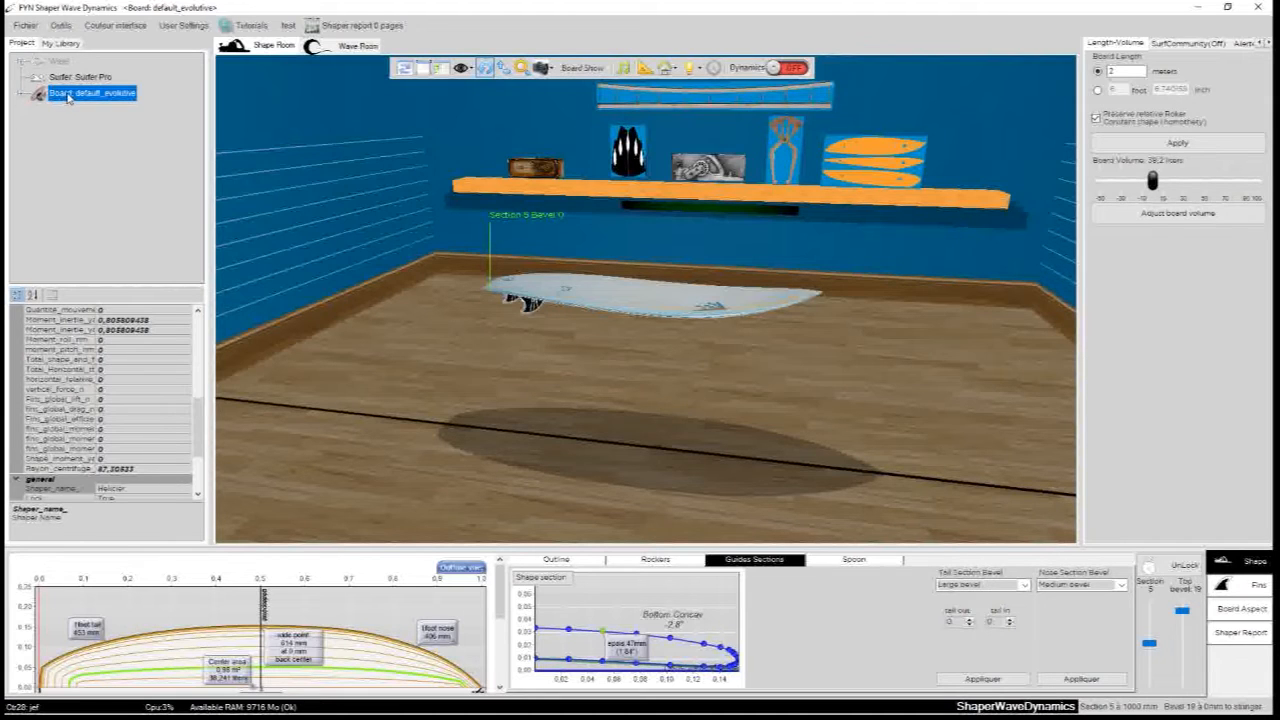
right_click(68, 97)
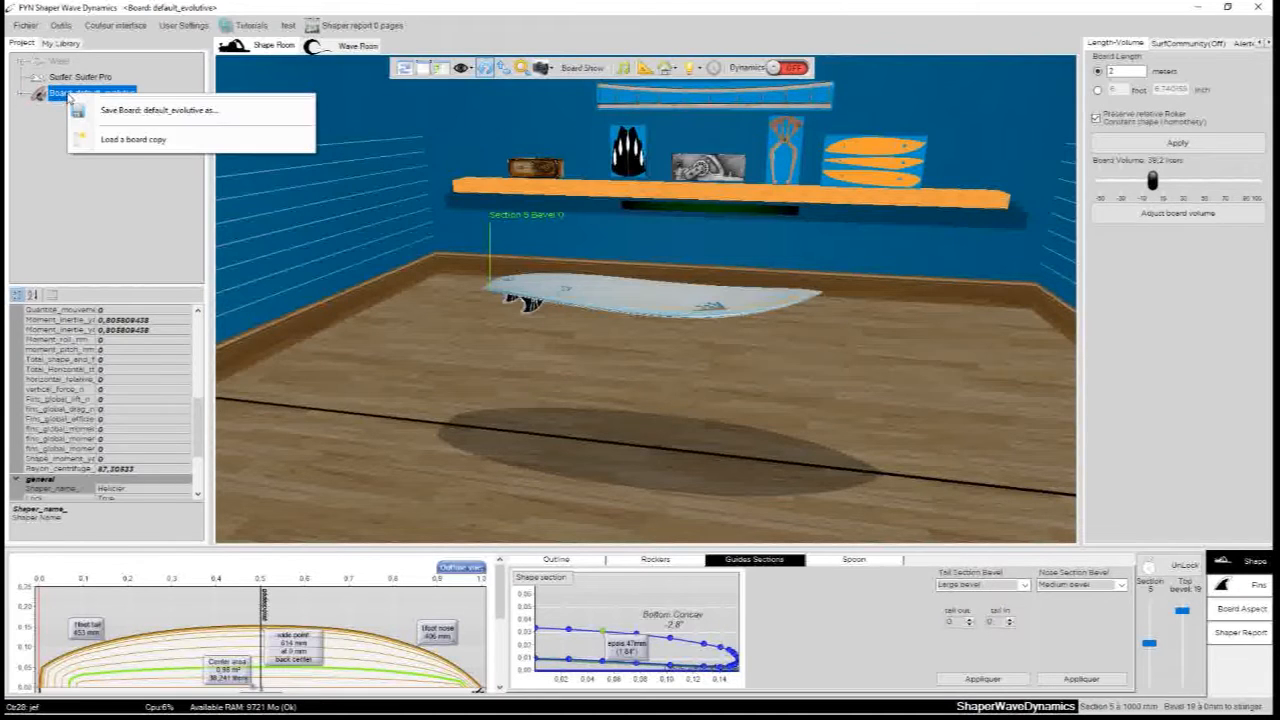
click(136, 140)
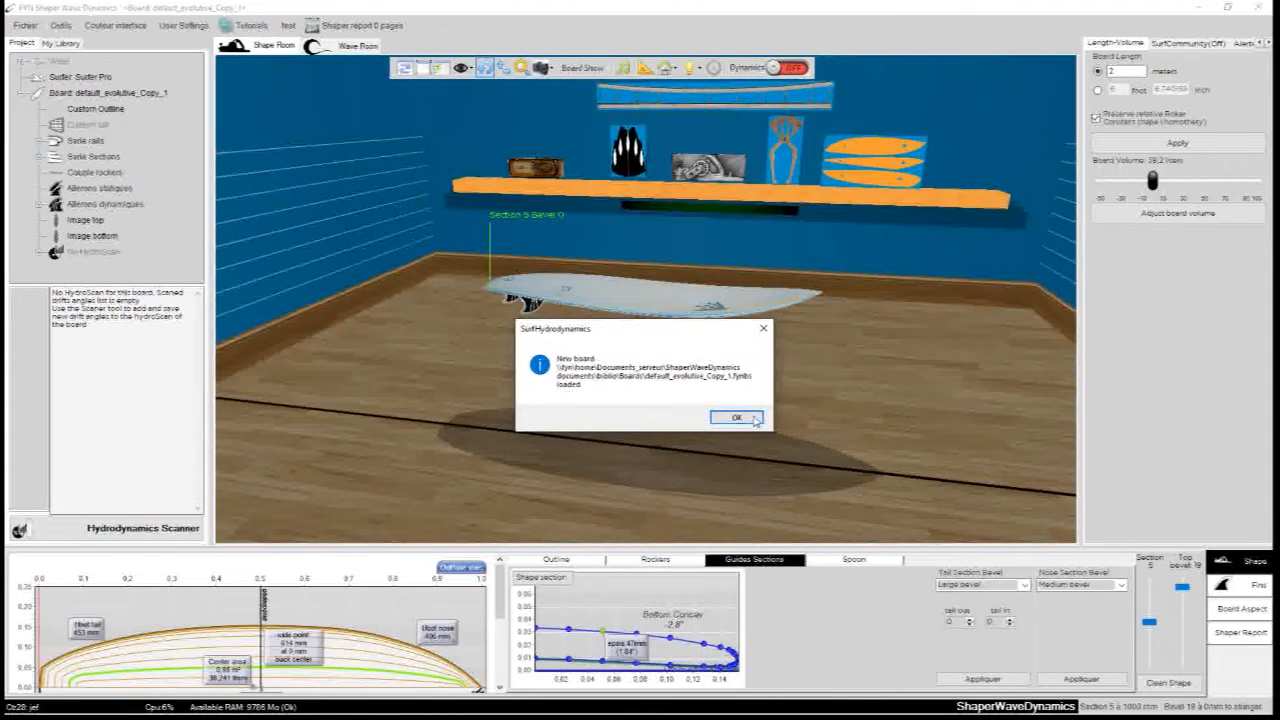
click(745, 420)
Preview the outlines available in the library, including Egg, Fish, Jules, LongBoard, McTavish, Mini_Simmons and ShortBoard_Confortable
drag(818, 442, 549, 366)
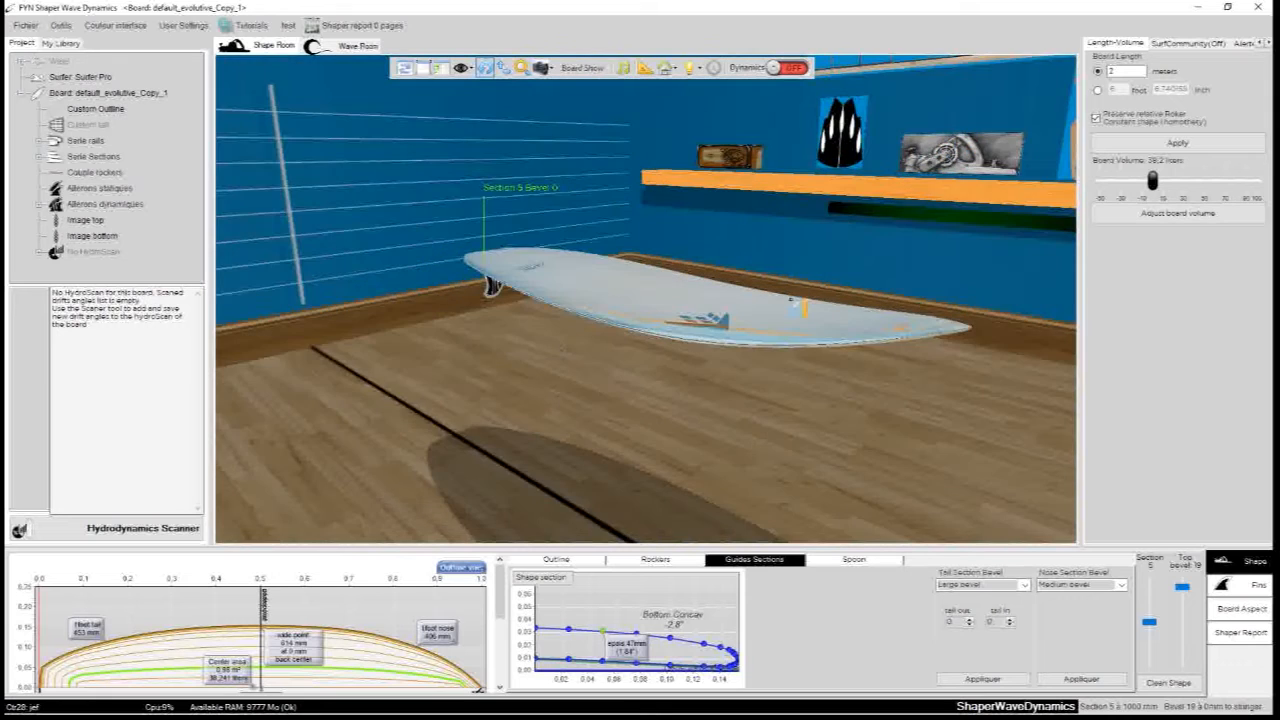
drag(820, 295, 457, 331)
drag(879, 149, 564, 201)
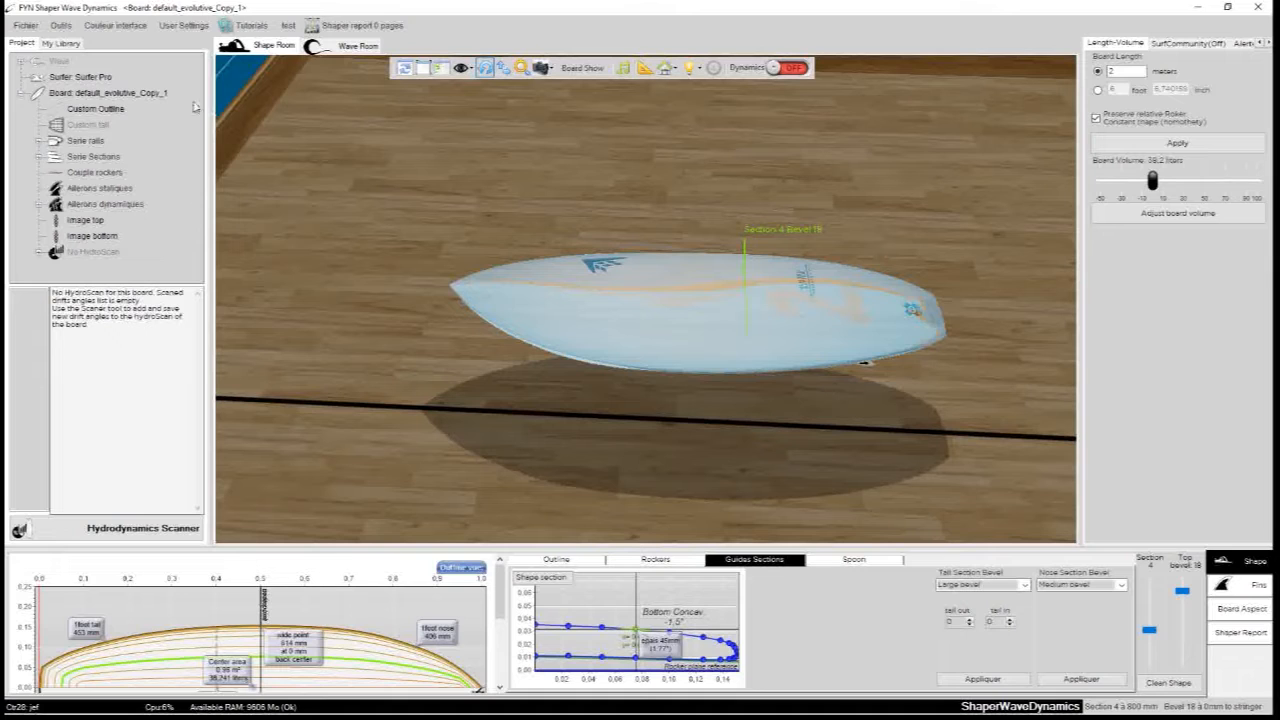
click(22, 96)
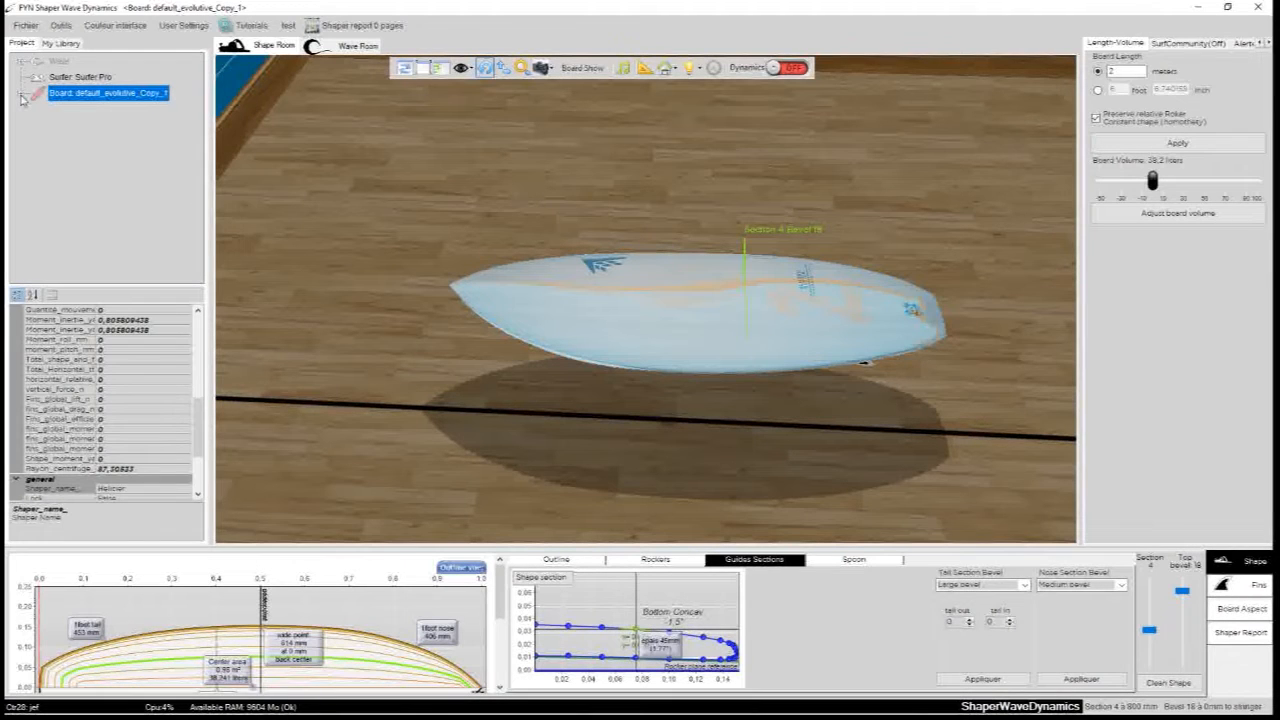
click(60, 44)
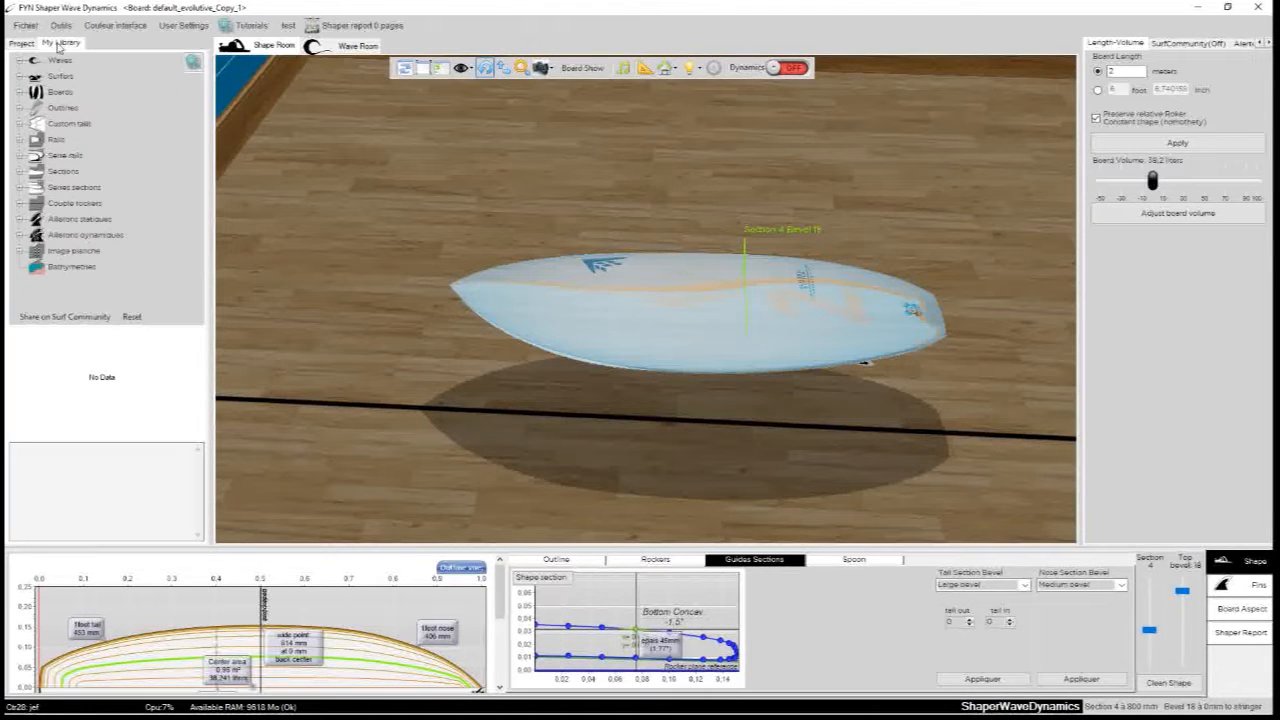
click(20, 107)
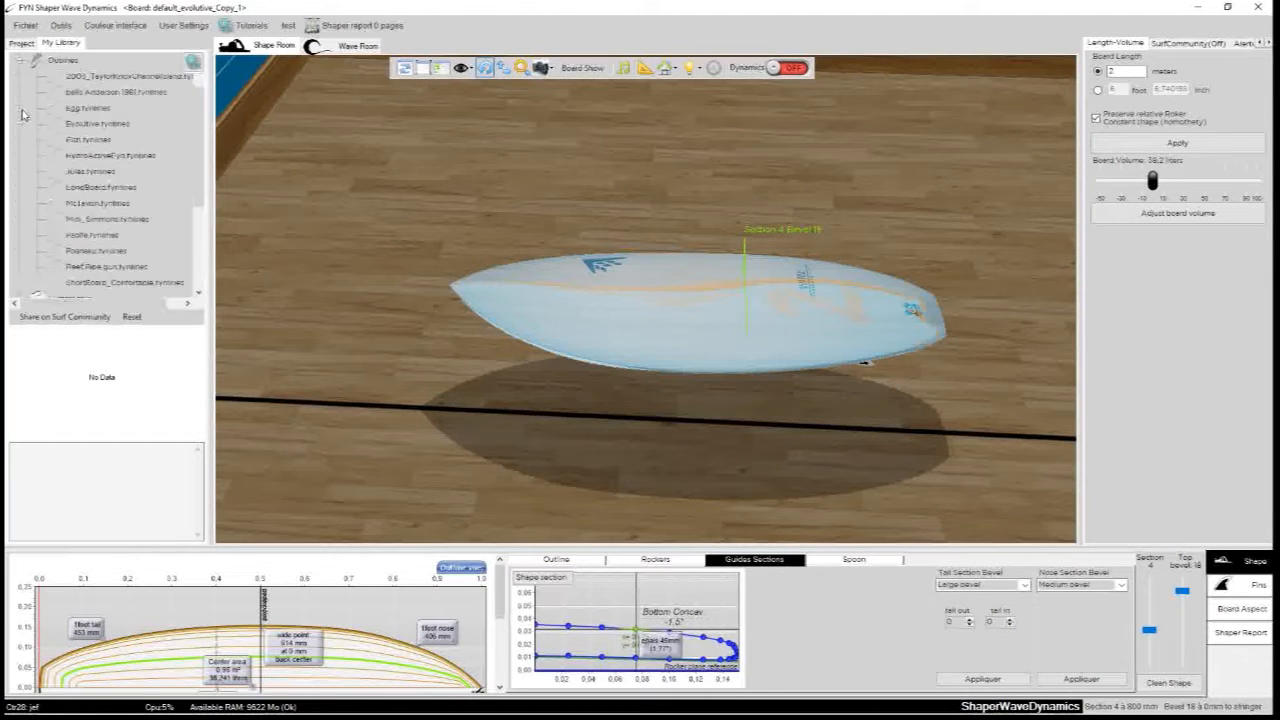
click(88, 93)
click(88, 108)
click(88, 139)
click(92, 155)
click(92, 171)
click(96, 188)
click(98, 203)
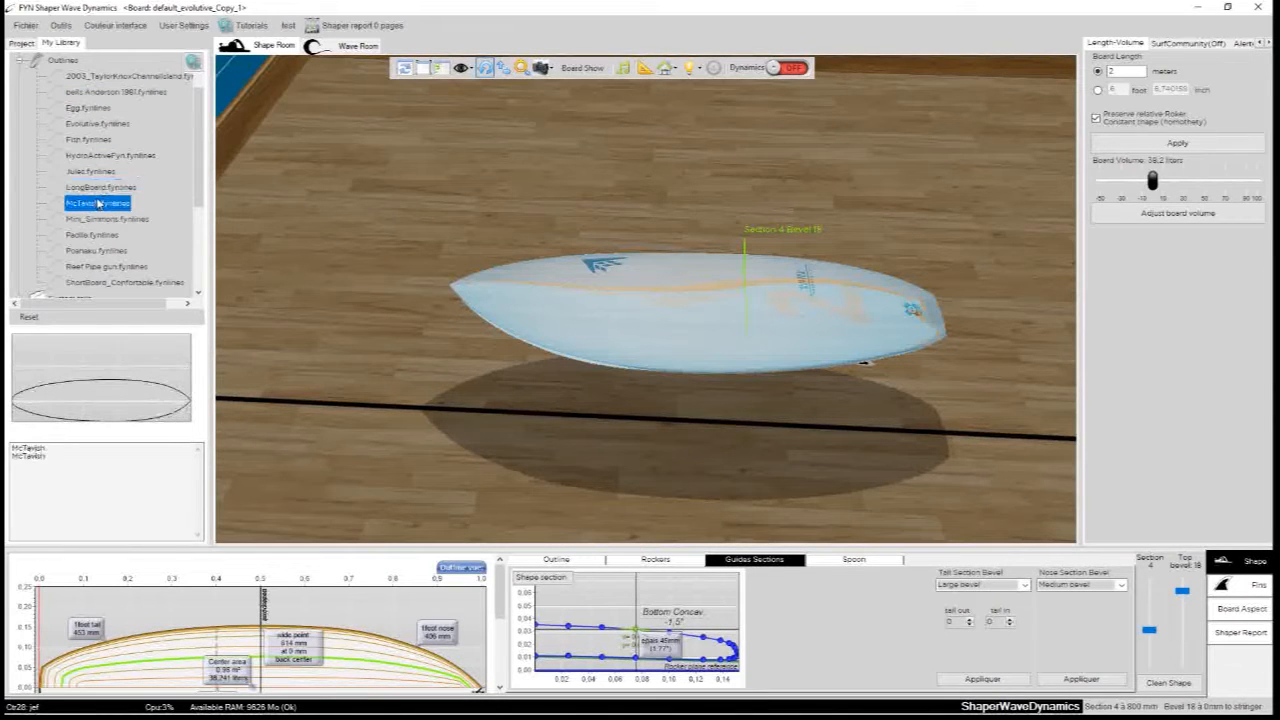
click(100, 219)
click(100, 234)
click(100, 250)
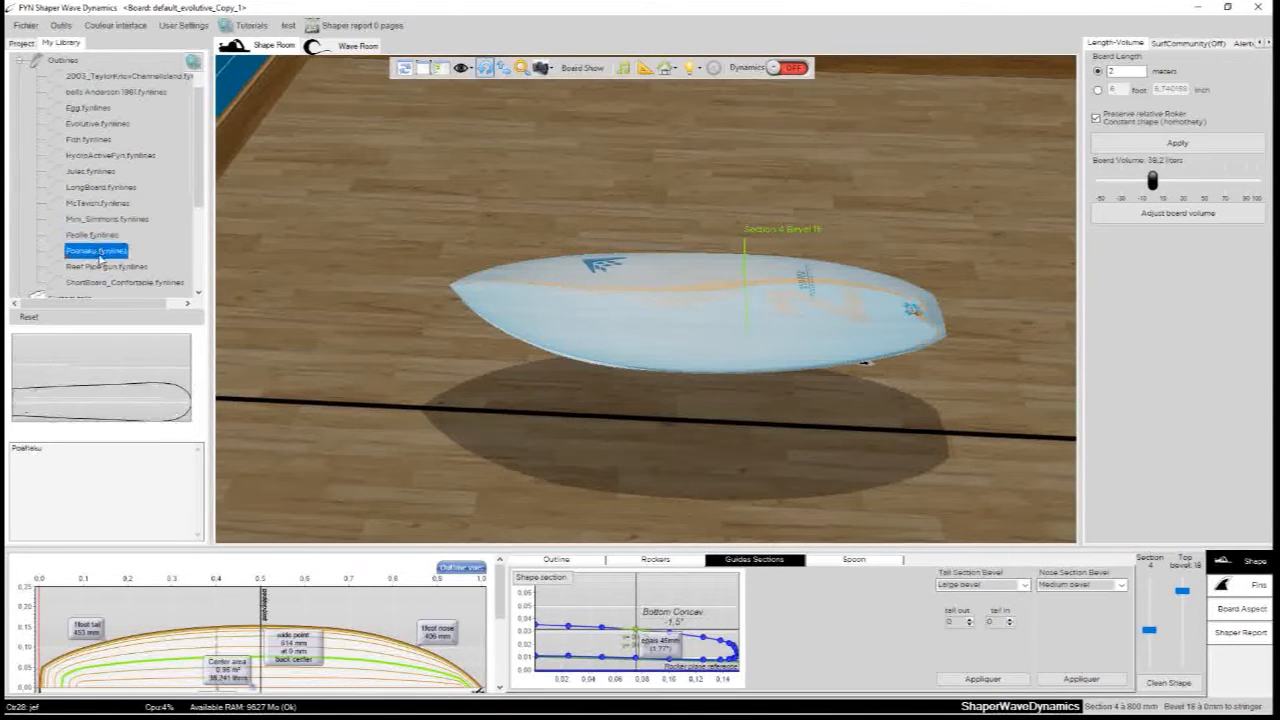
click(100, 266)
click(100, 282)
click(99, 141)
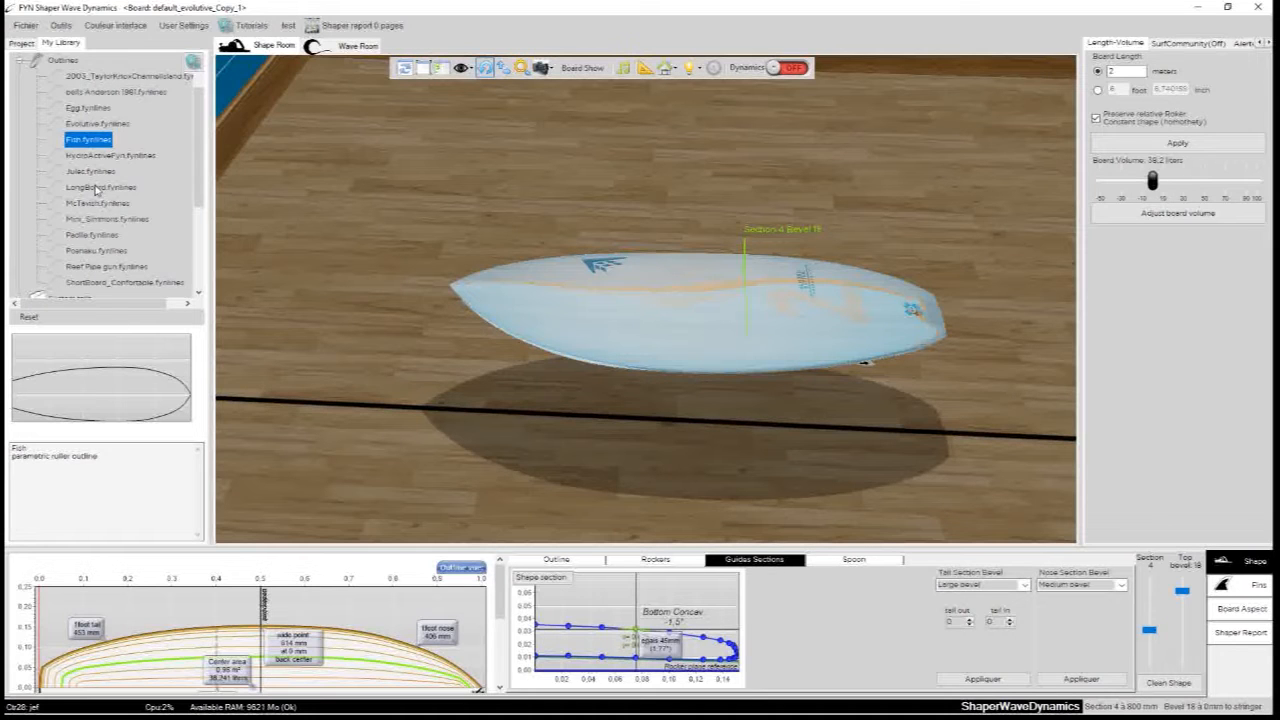
click(97, 188)
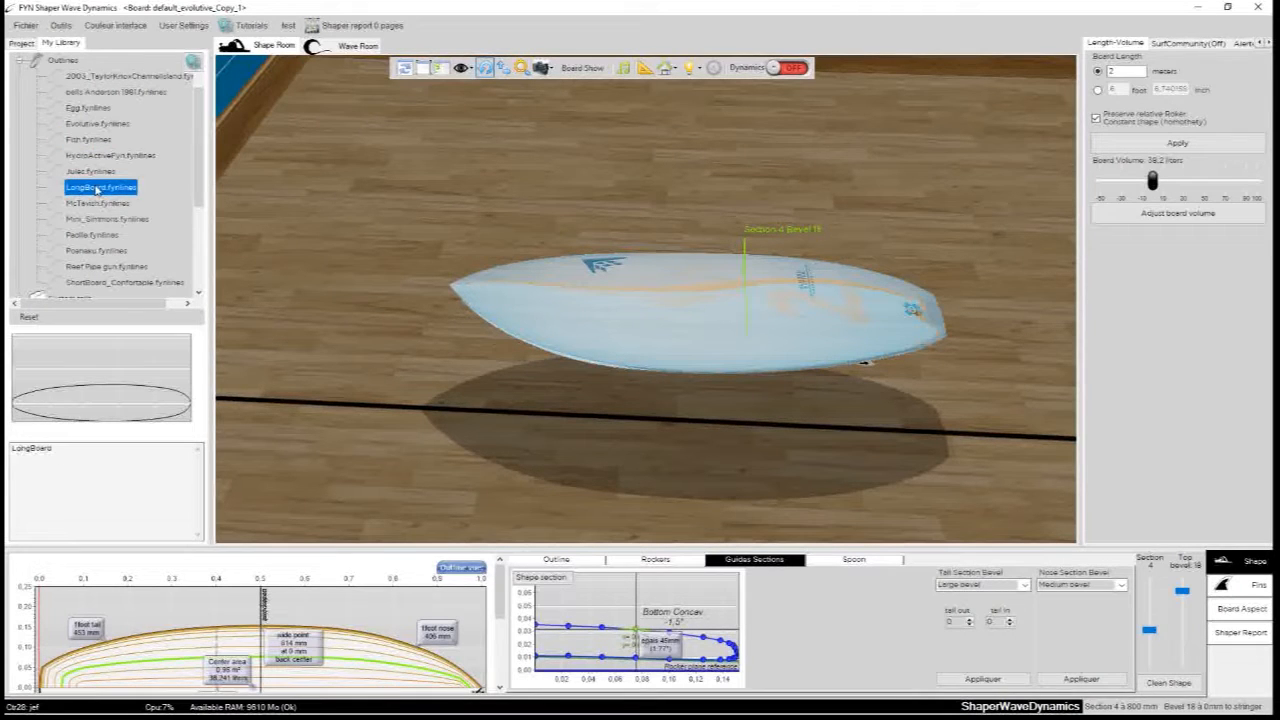
click(97, 173)
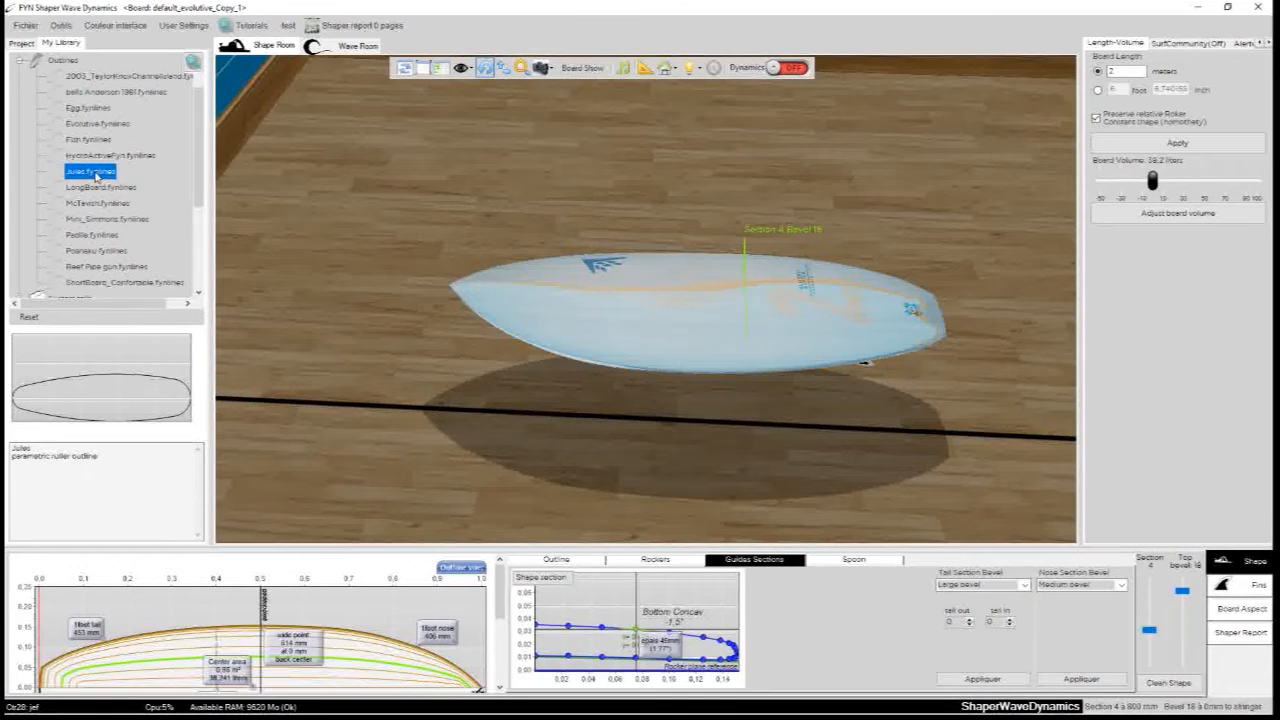
Apply the HydroActiveFyn outline from the library to the board
click(101, 157)
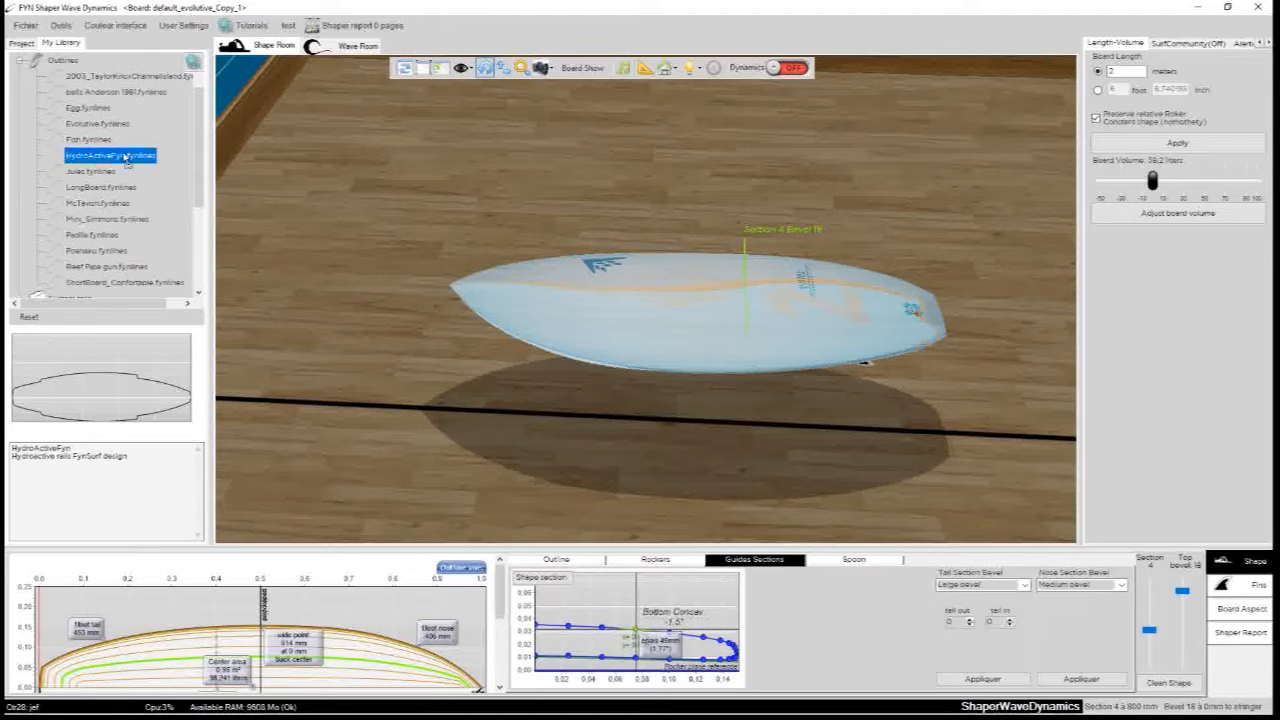
click(240, 151)
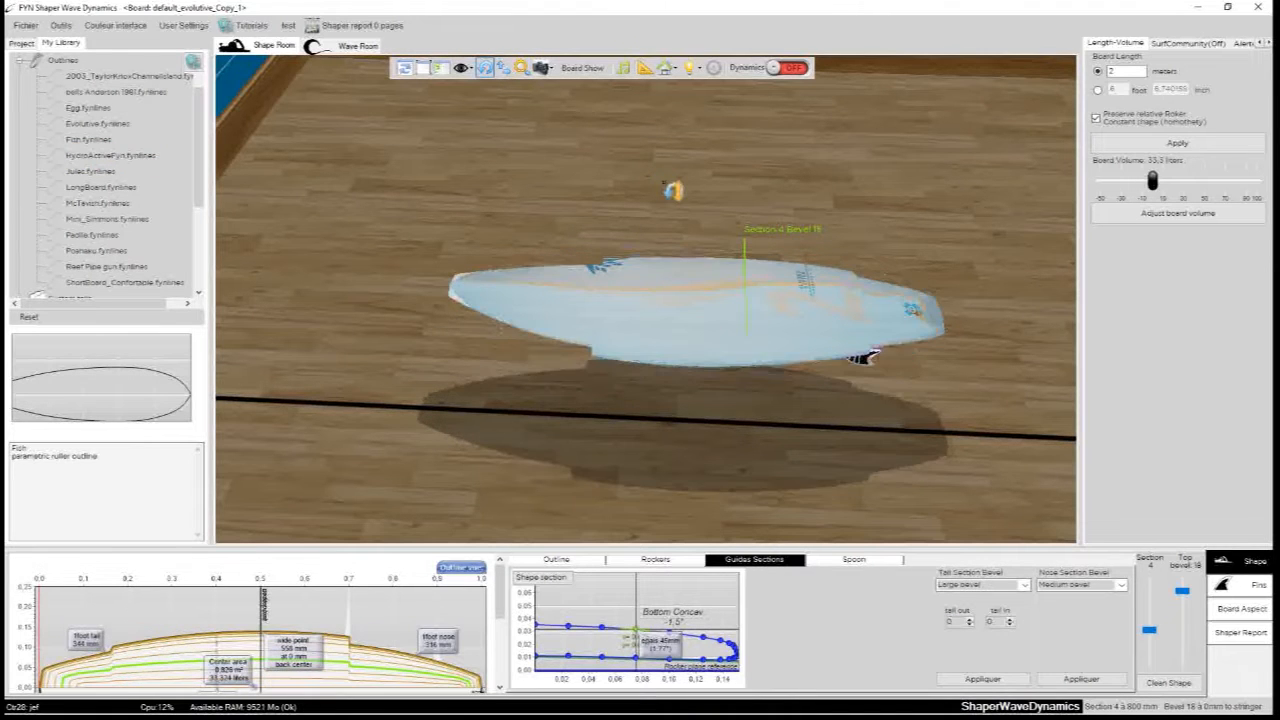
Examine the board's stepped outline, nose, rails and tail from several angles in the 3D room
drag(820, 174, 765, 385)
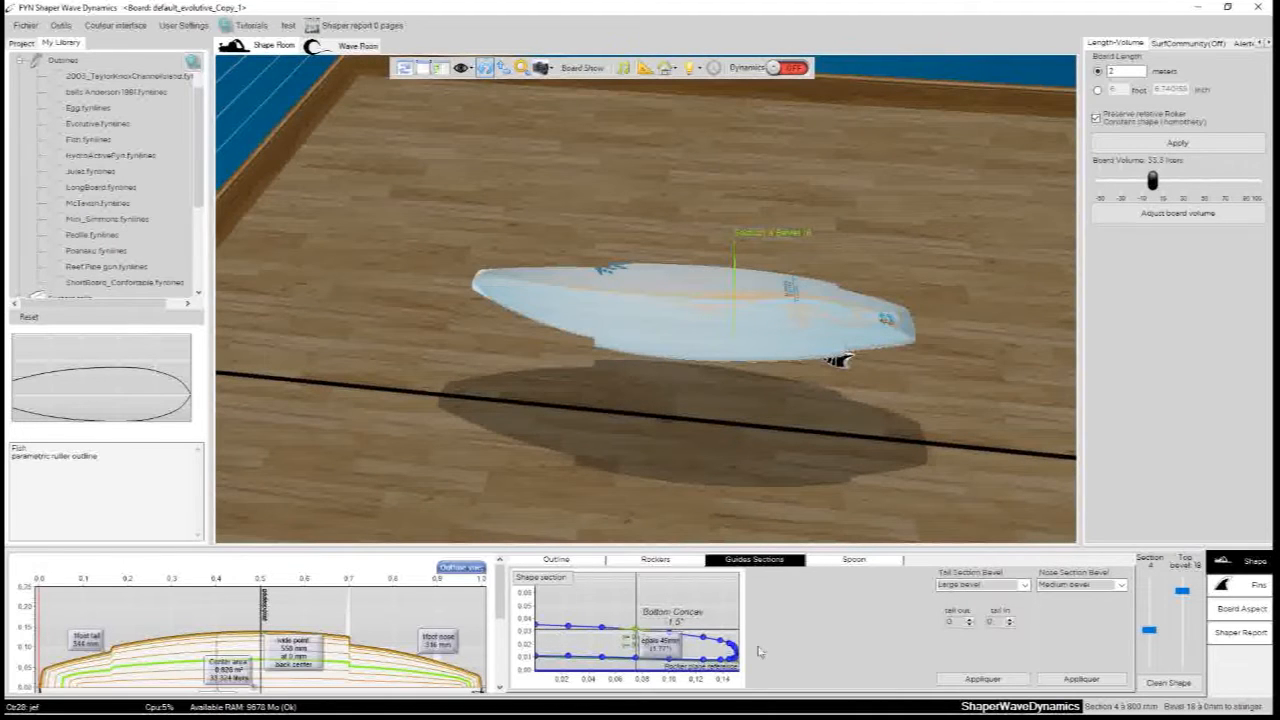
drag(894, 423, 685, 385)
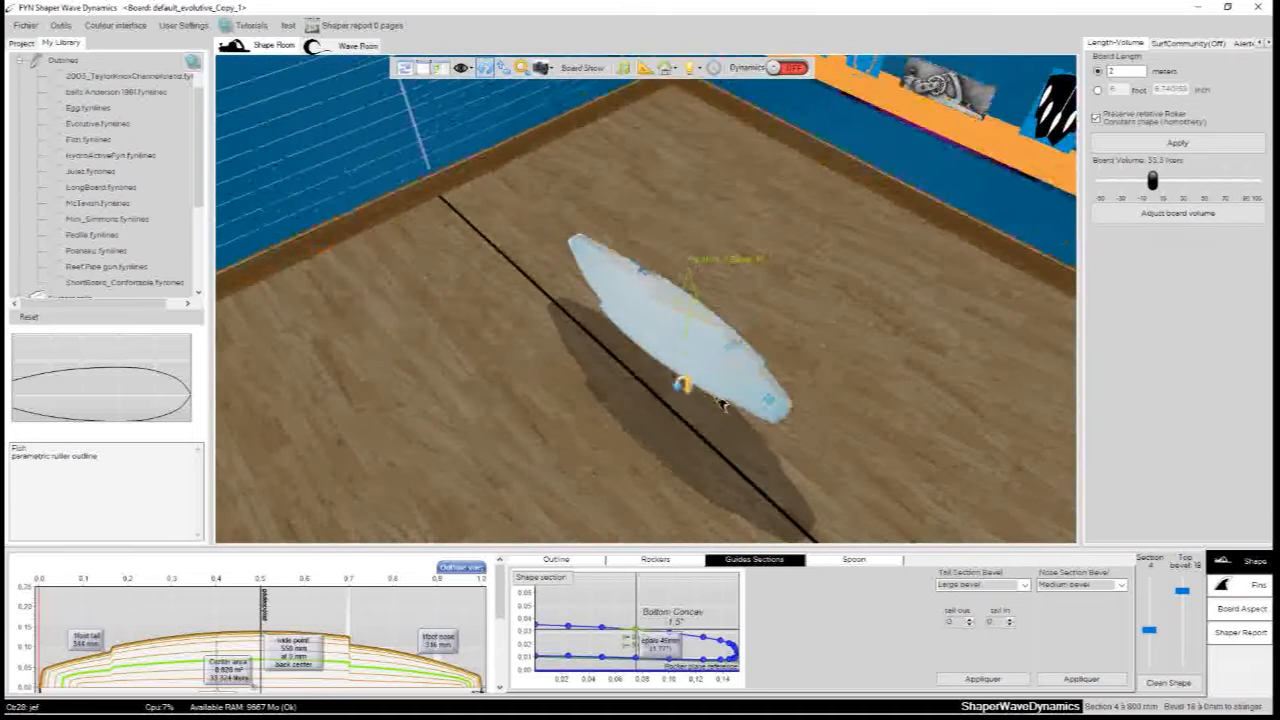
drag(830, 348, 857, 331)
drag(580, 369, 560, 400)
drag(437, 420, 678, 430)
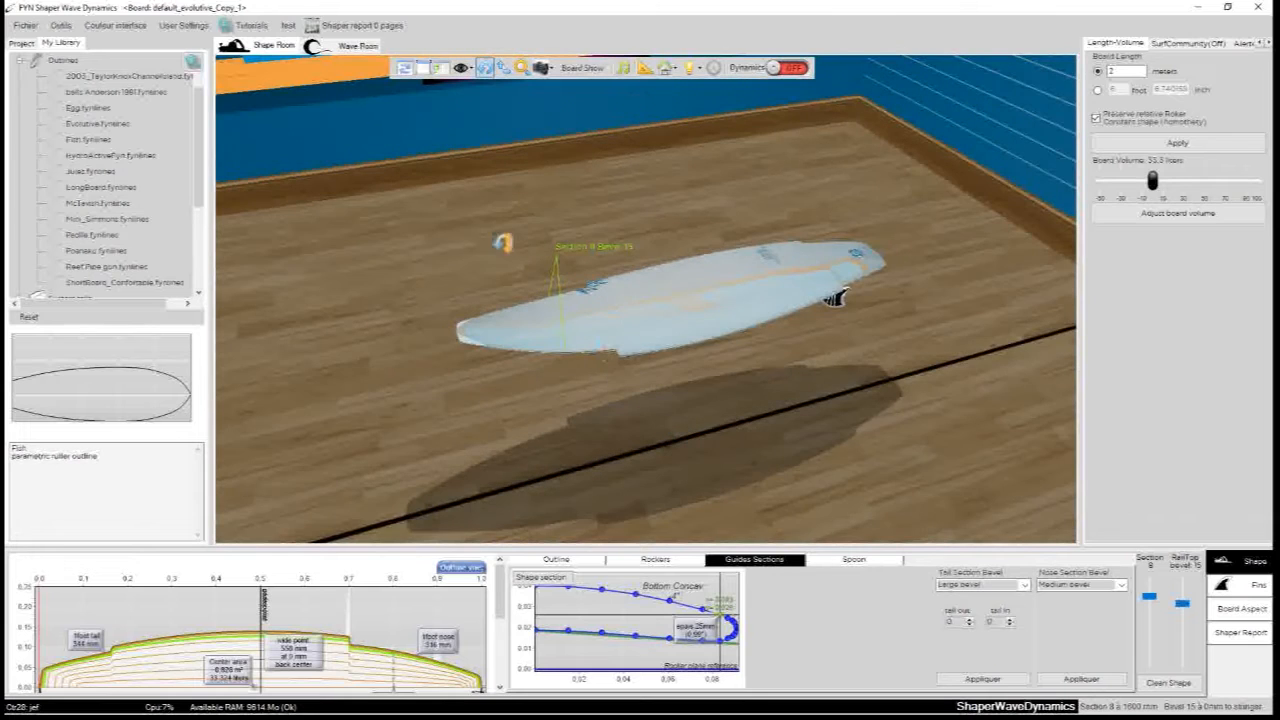
drag(817, 457, 811, 206)
drag(700, 230, 669, 214)
drag(797, 428, 662, 455)
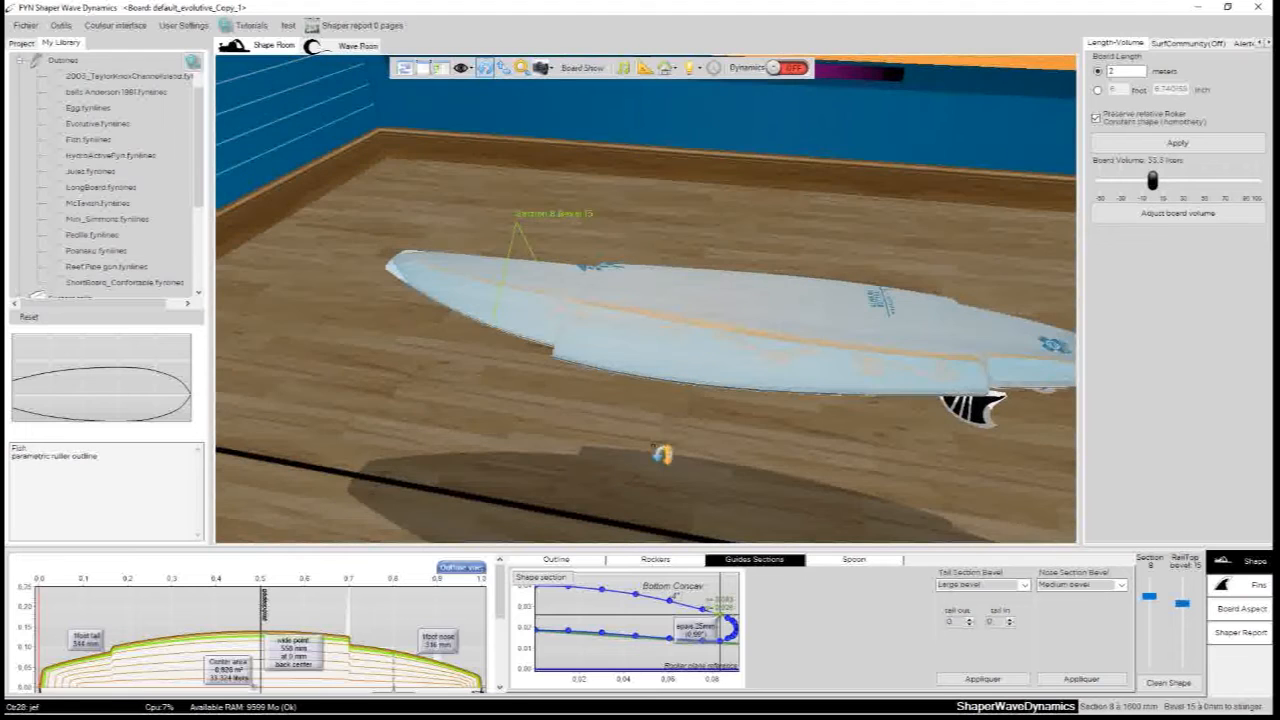
click(20, 64)
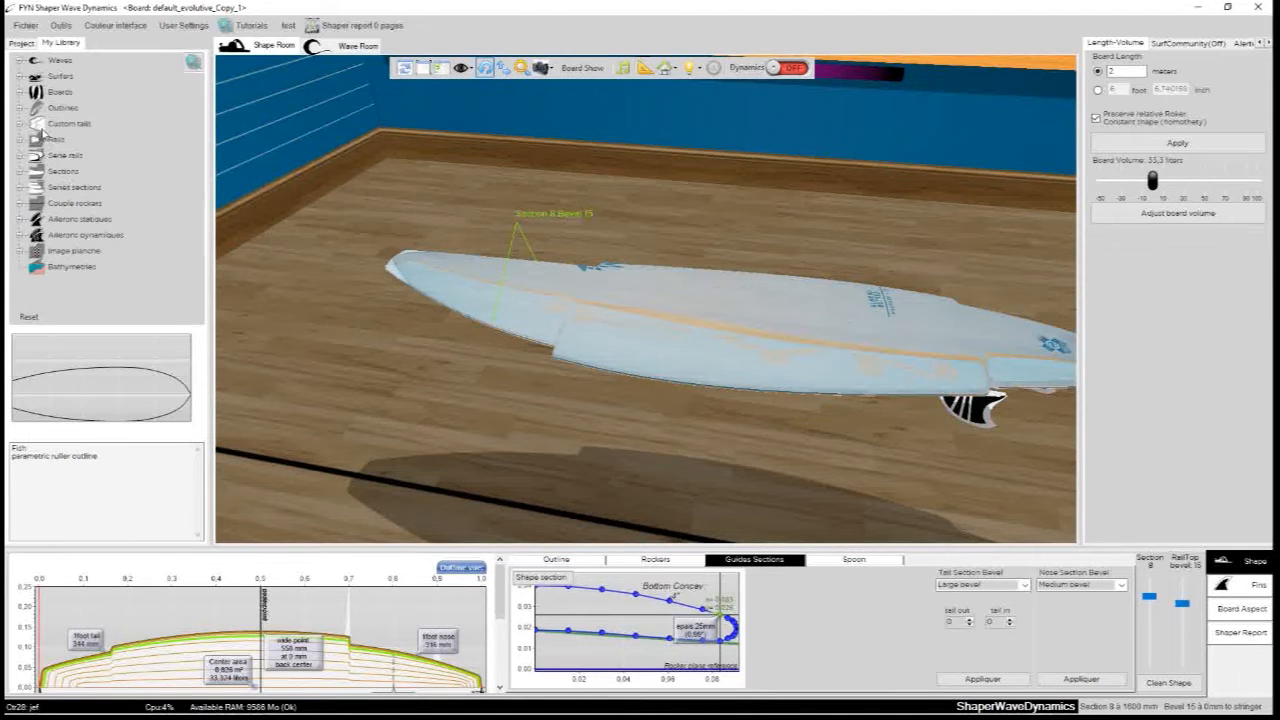
drag(743, 351, 597, 221)
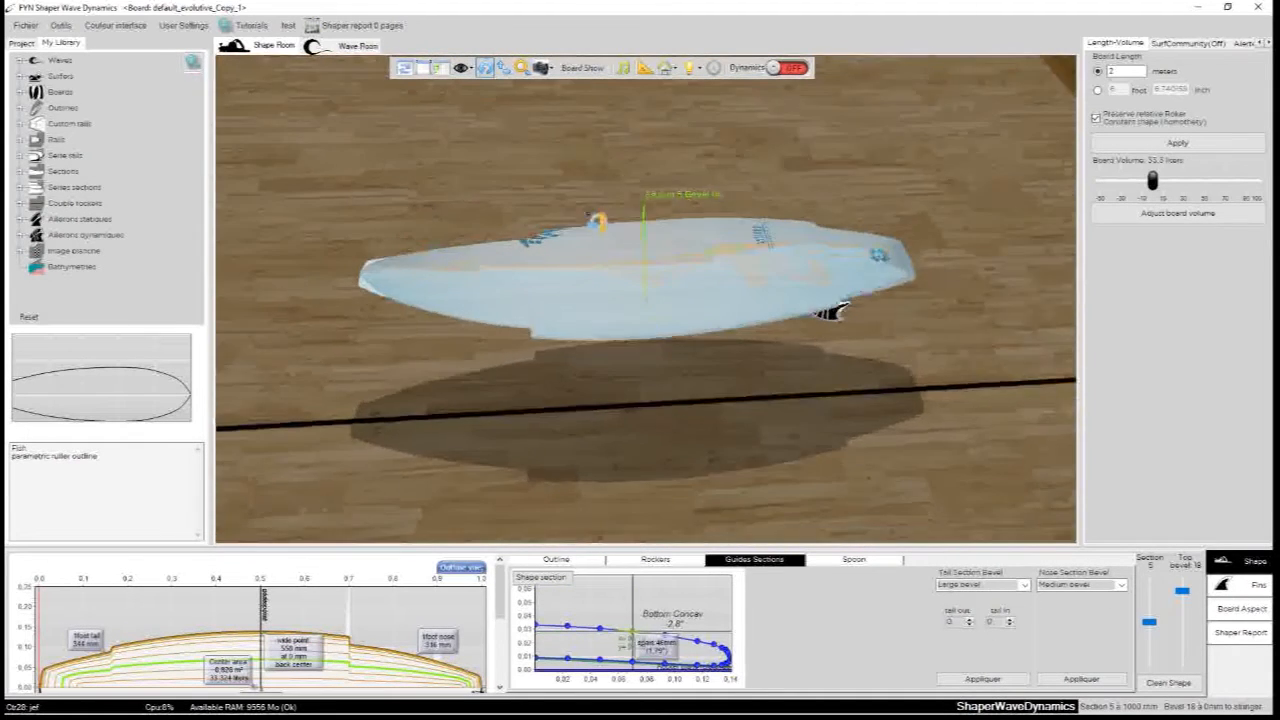
Replace the board's outline with the Fish outline from the library
click(20, 107)
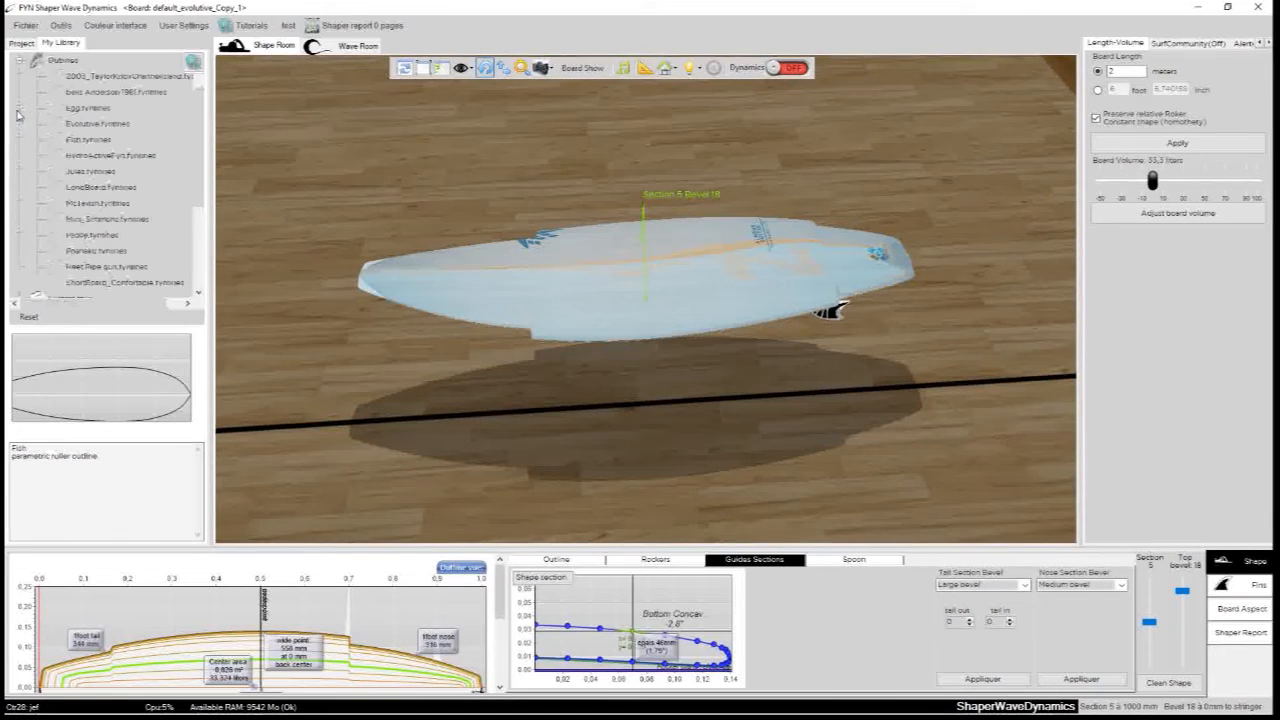
click(82, 124)
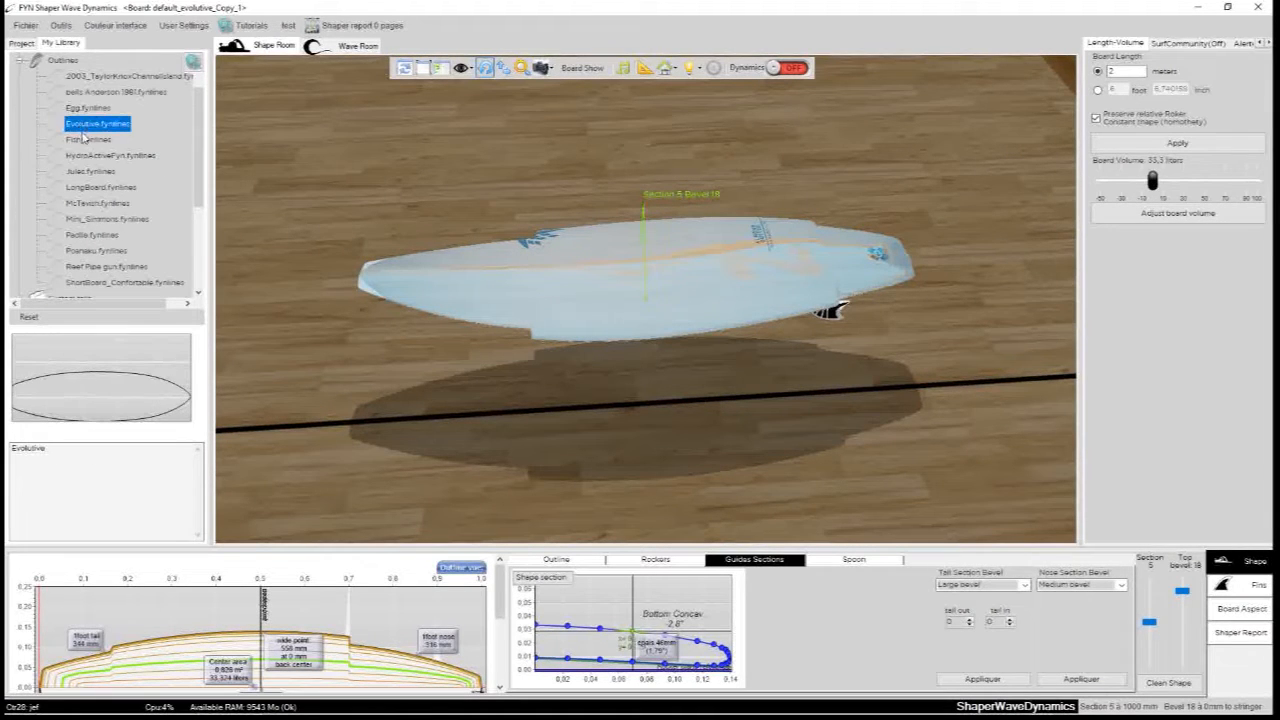
click(85, 139)
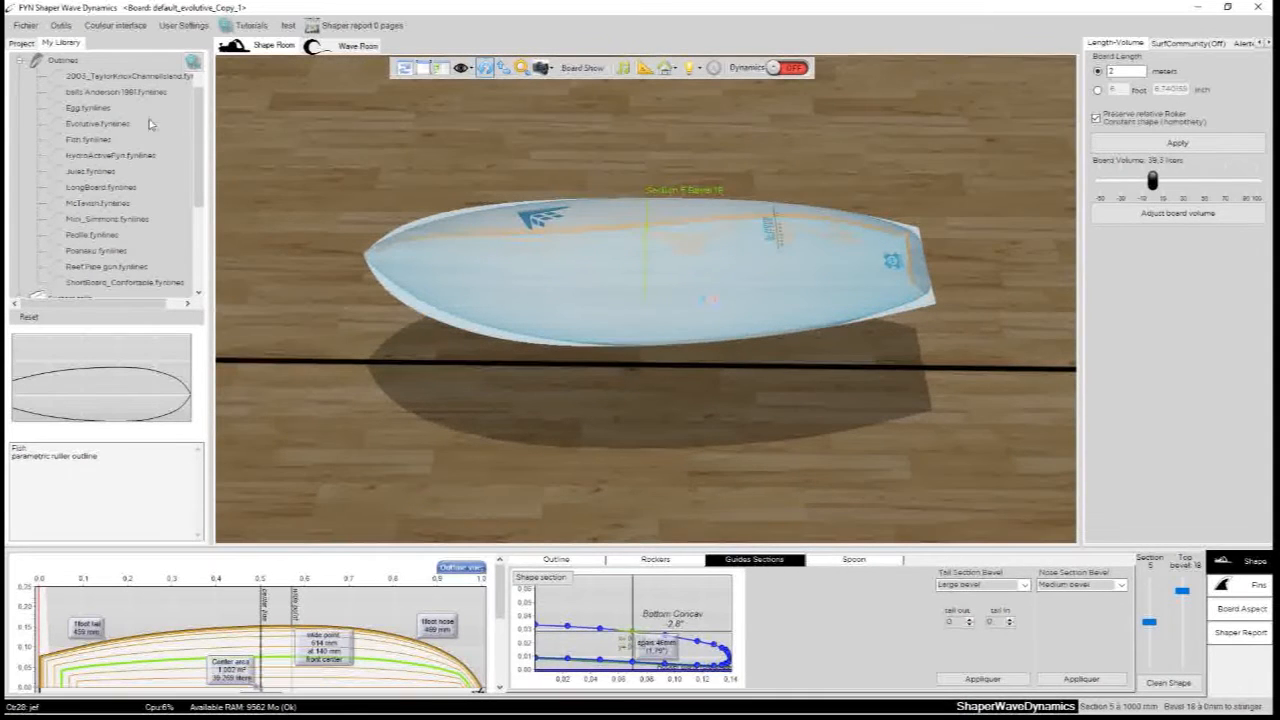
Apply the fish_tail custom tail from the library to the board
click(20, 61)
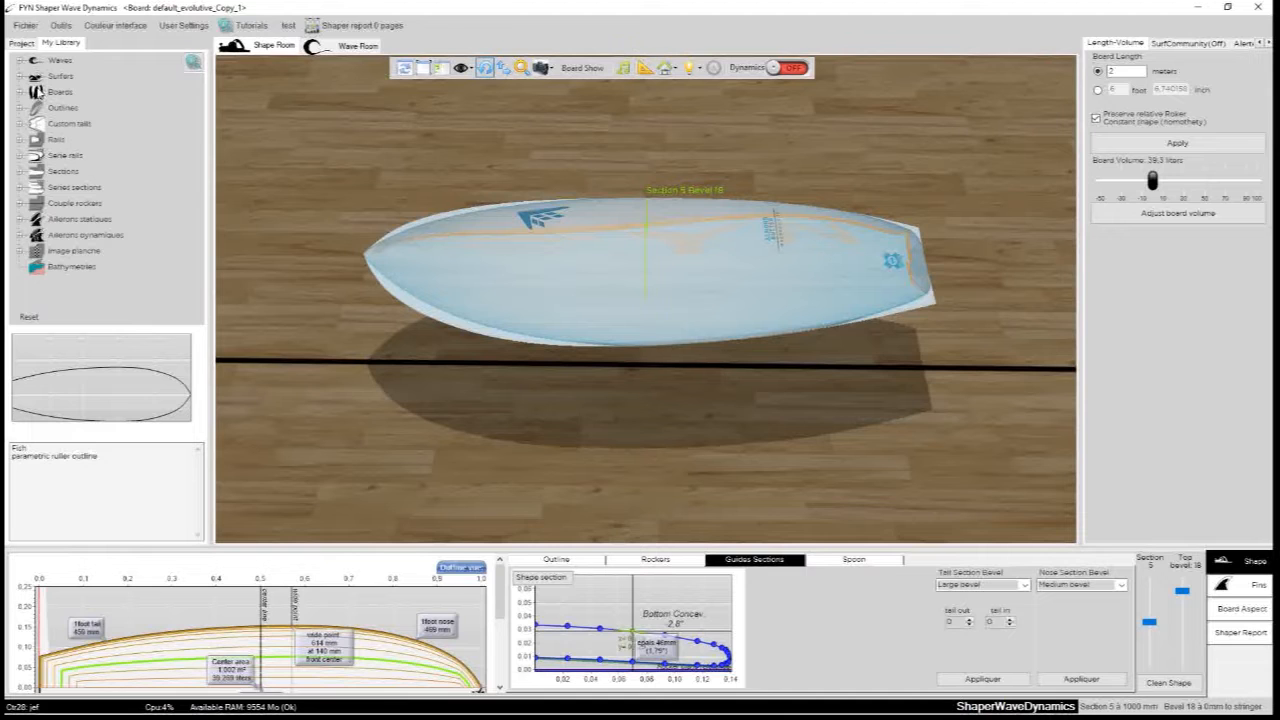
click(19, 99)
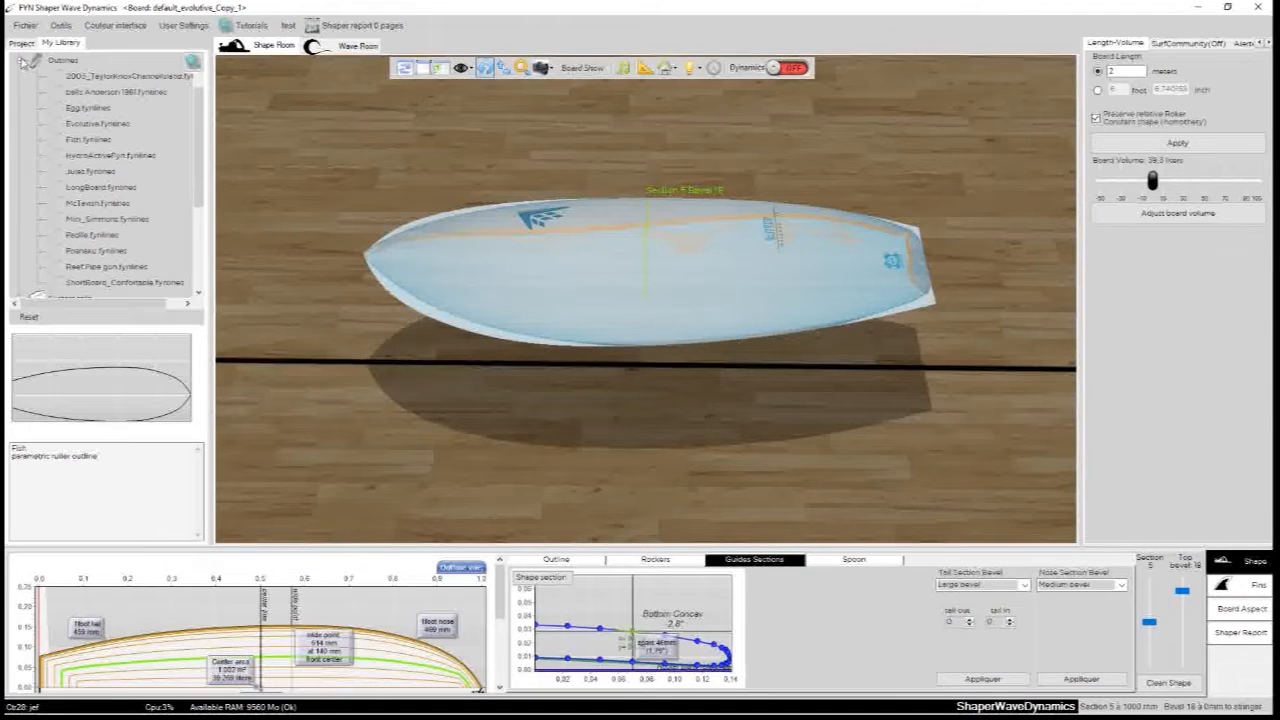
click(22, 62)
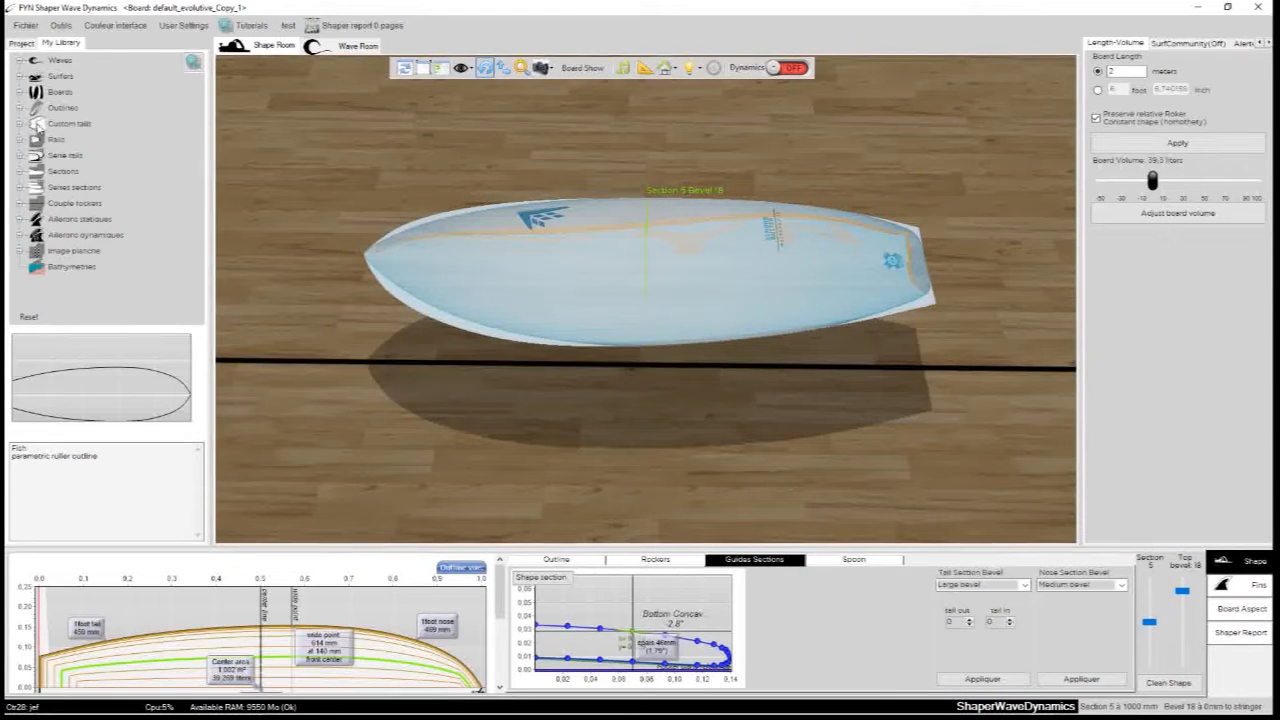
click(21, 124)
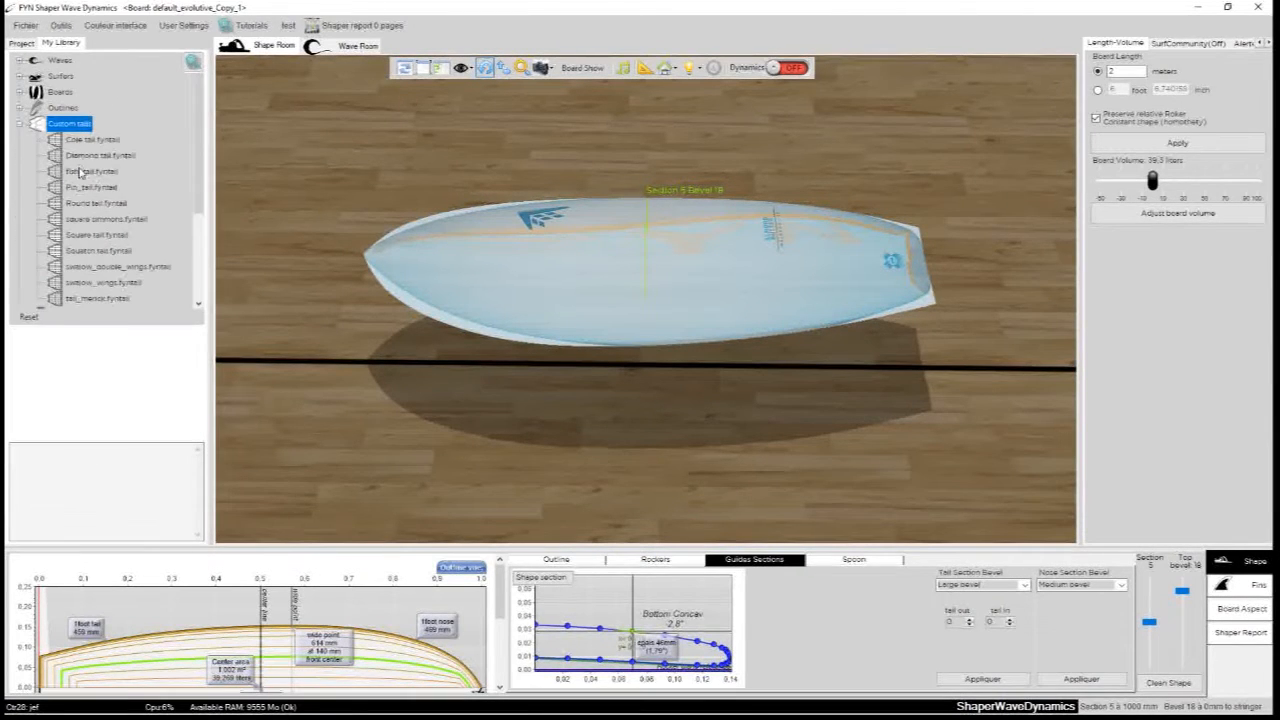
click(80, 172)
drag(88, 175, 206, 171)
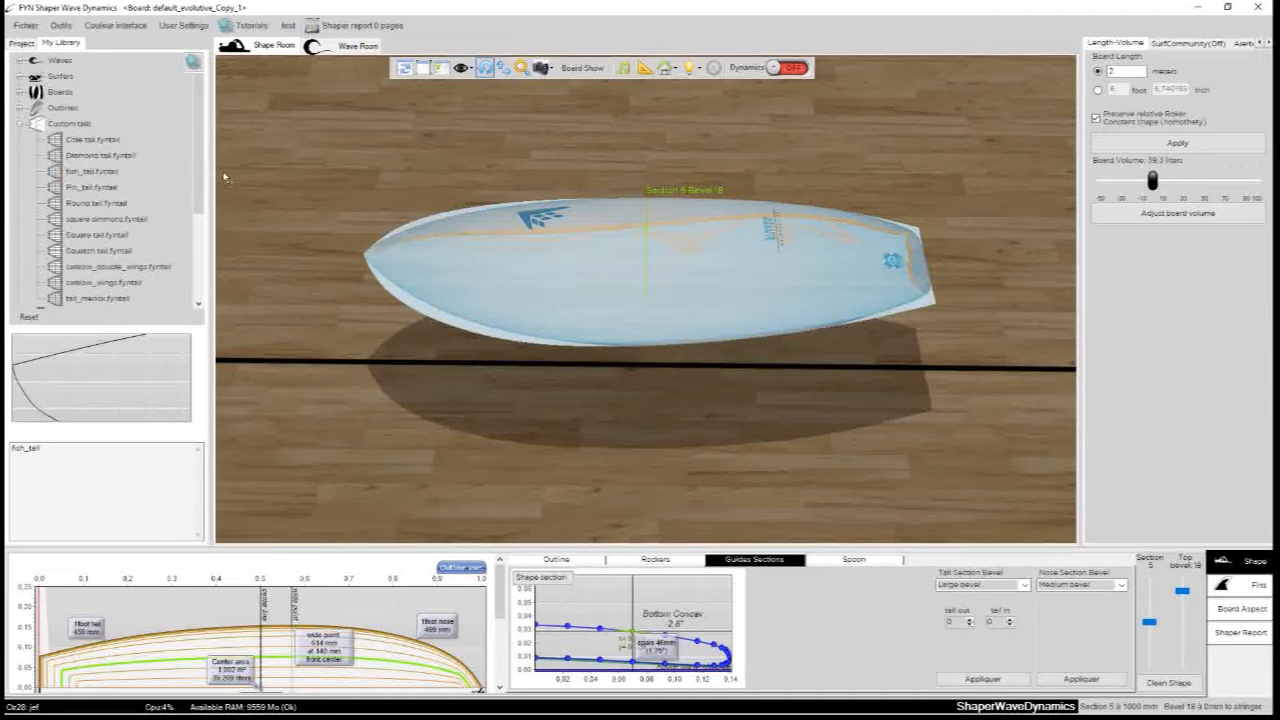
drag(665, 175, 905, 240)
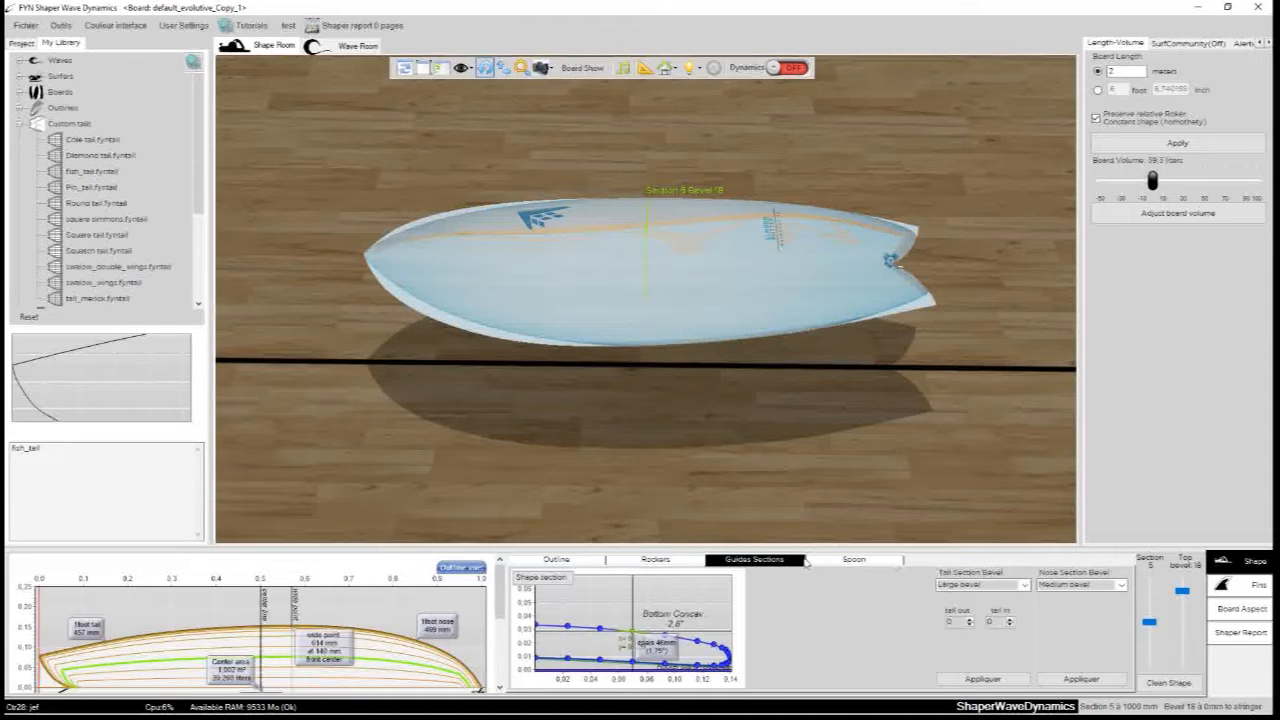
Delete the board's custom tail and check the Custom Outline and Custom tail entries in the project
click(592, 561)
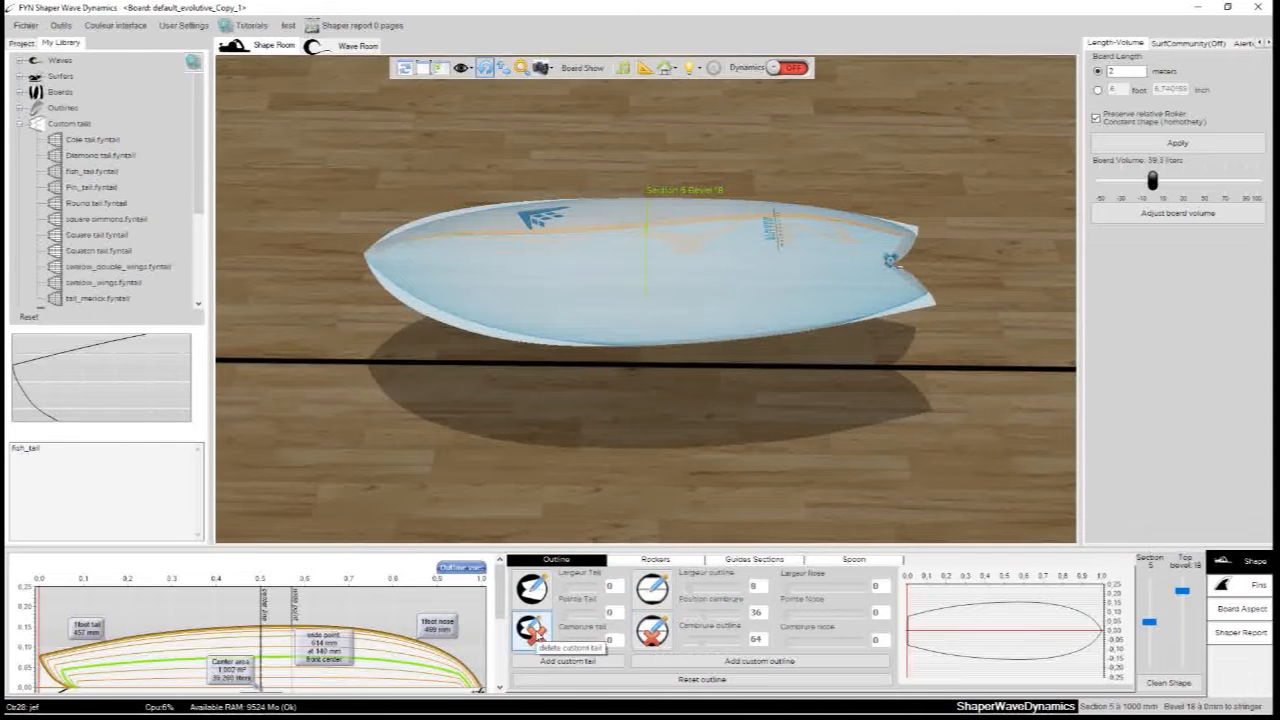
click(535, 630)
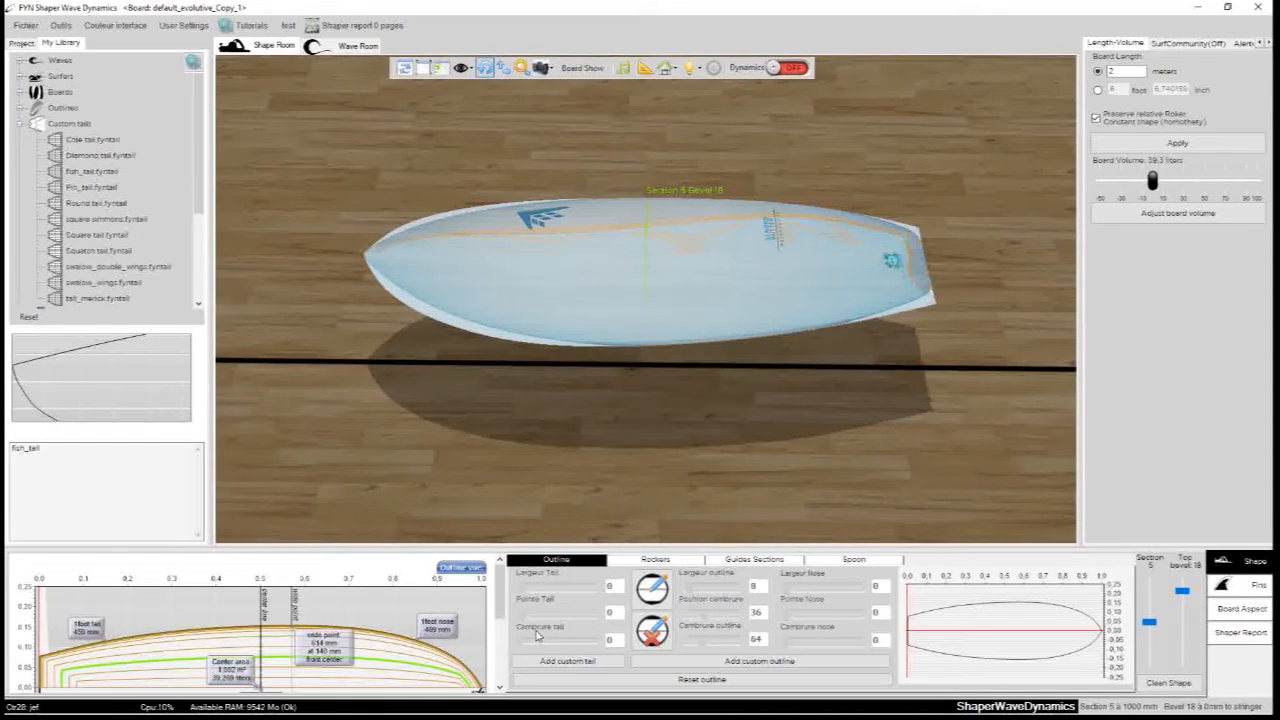
click(22, 43)
click(80, 110)
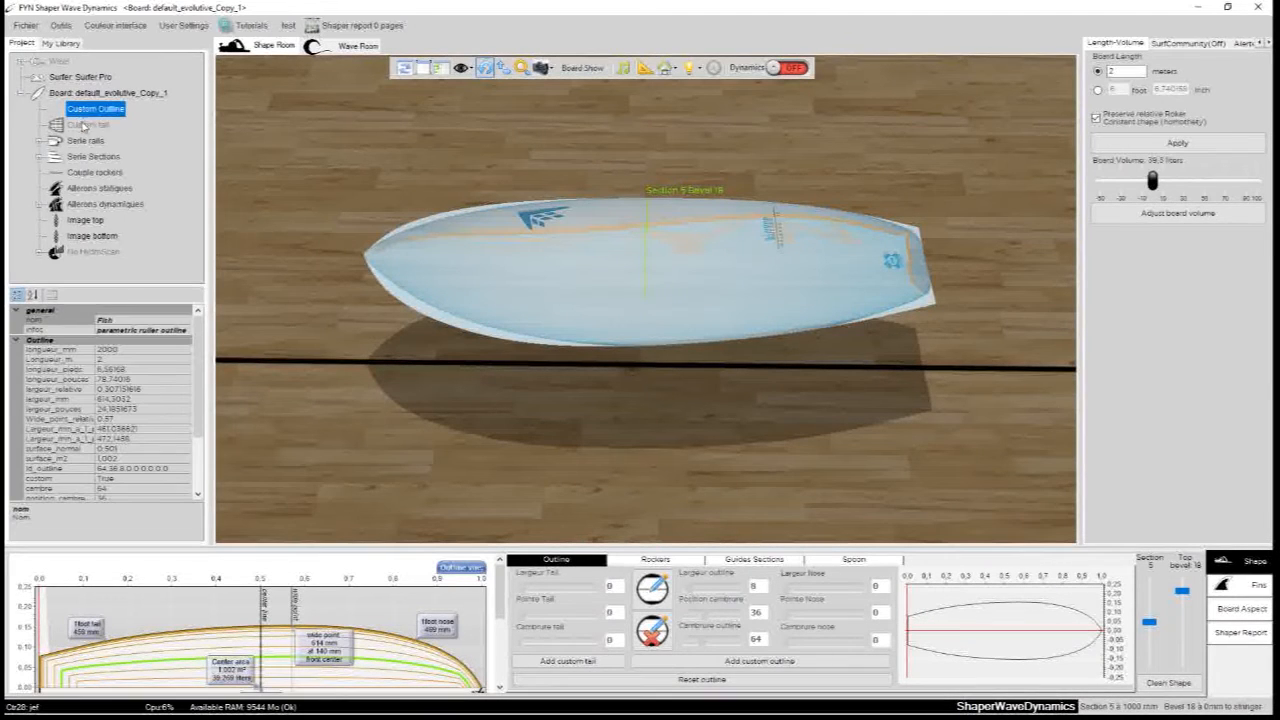
click(85, 125)
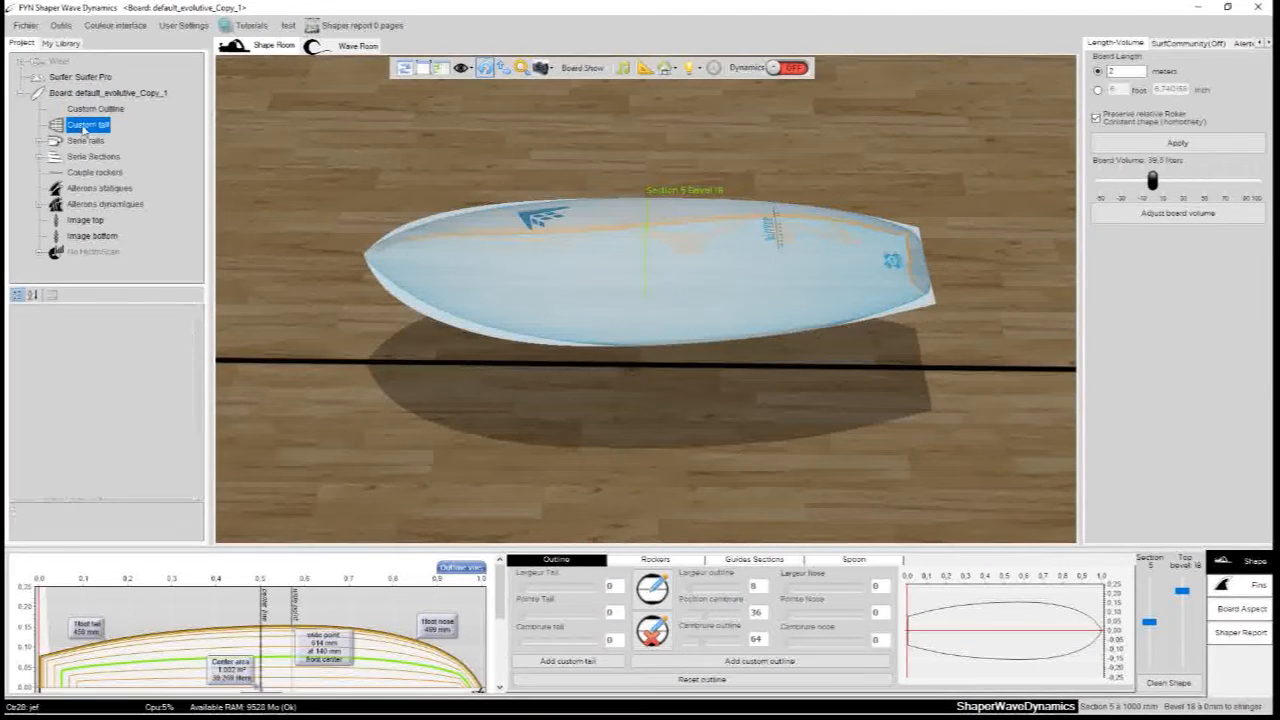
click(62, 43)
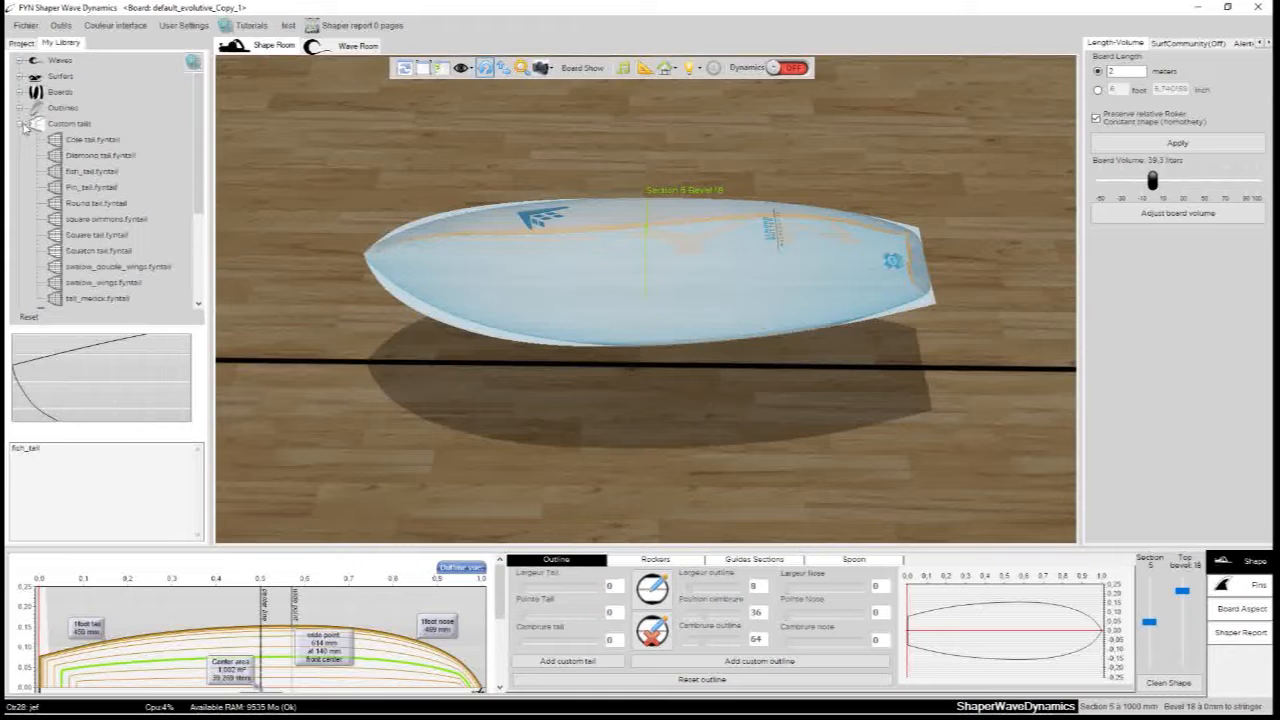
Apply the fish_tail custom tail from the library to the board again and view the deck from above
click(69, 172)
click(564, 660)
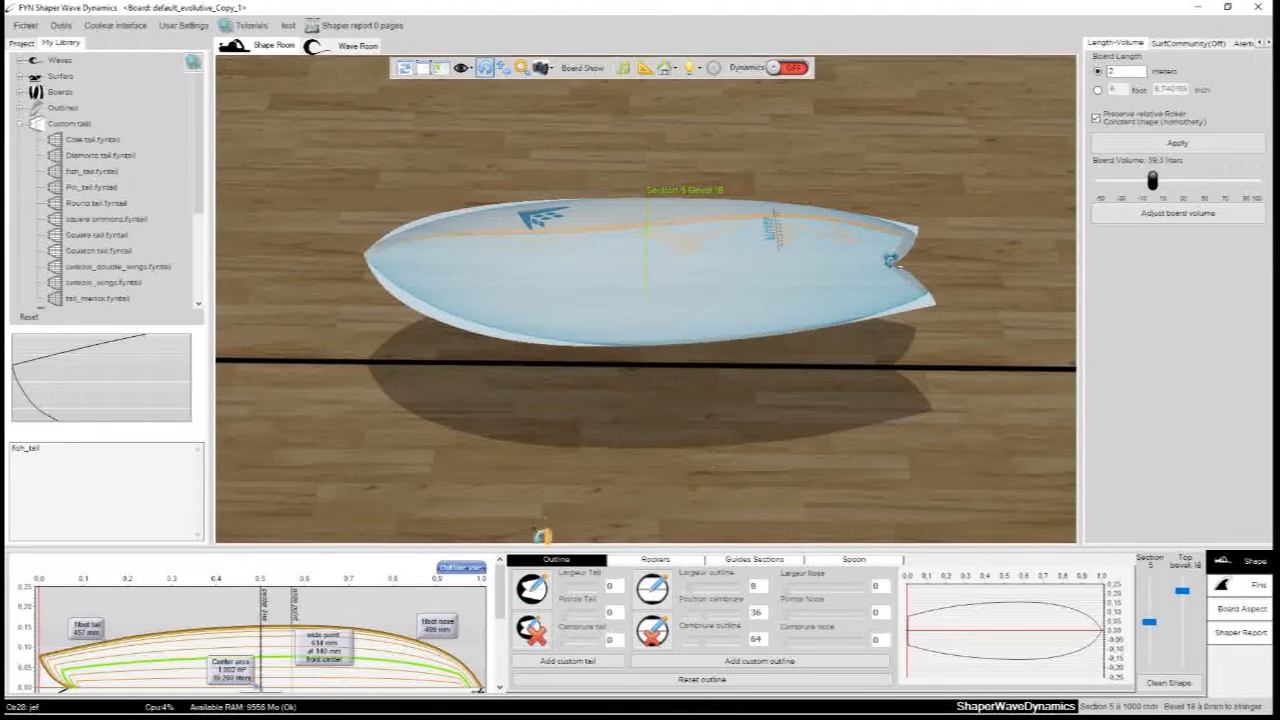
click(19, 123)
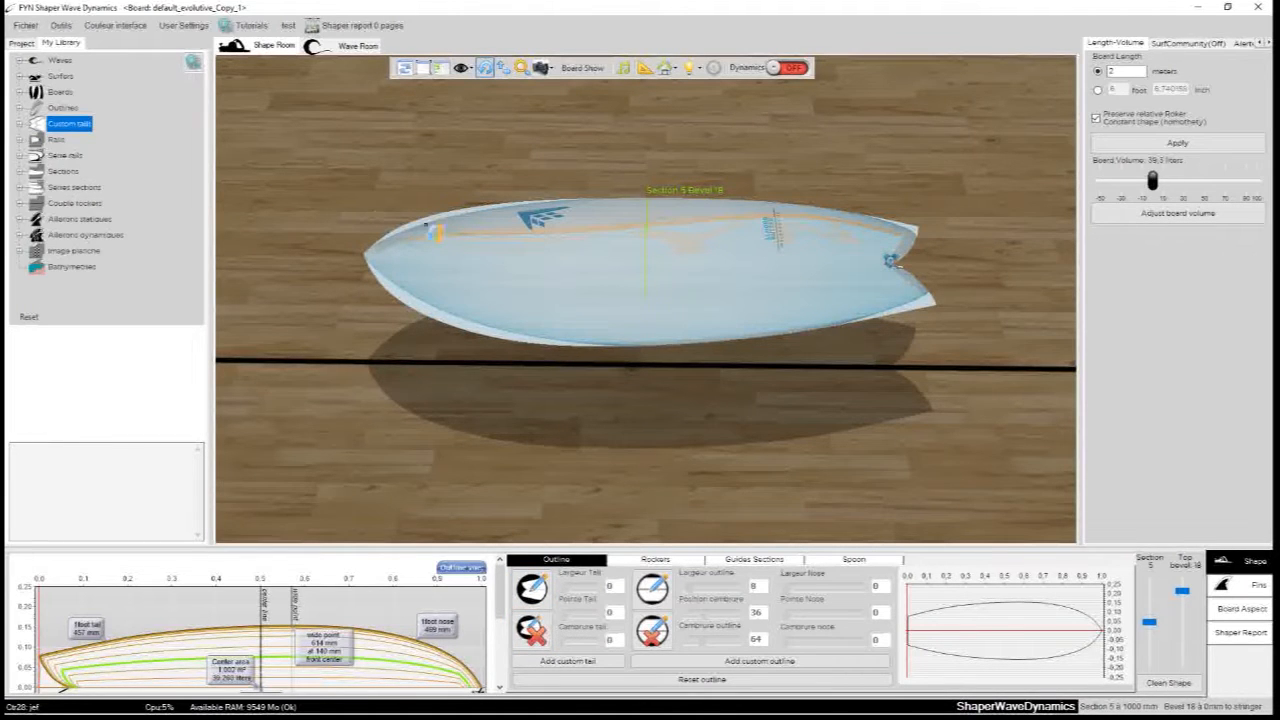
drag(873, 367, 837, 412)
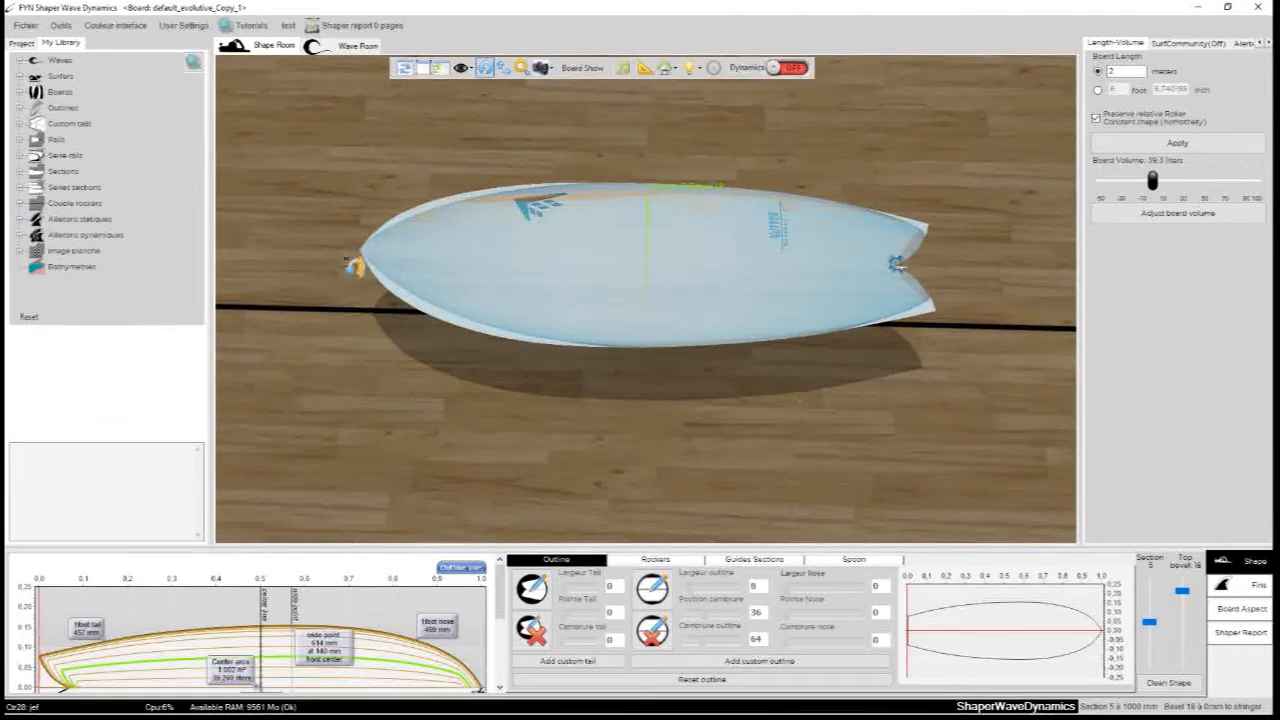
Preview several outlines in the library, including Egg, Fish and Jules, and replace the board's outline with the Evolutive outline
click(20, 108)
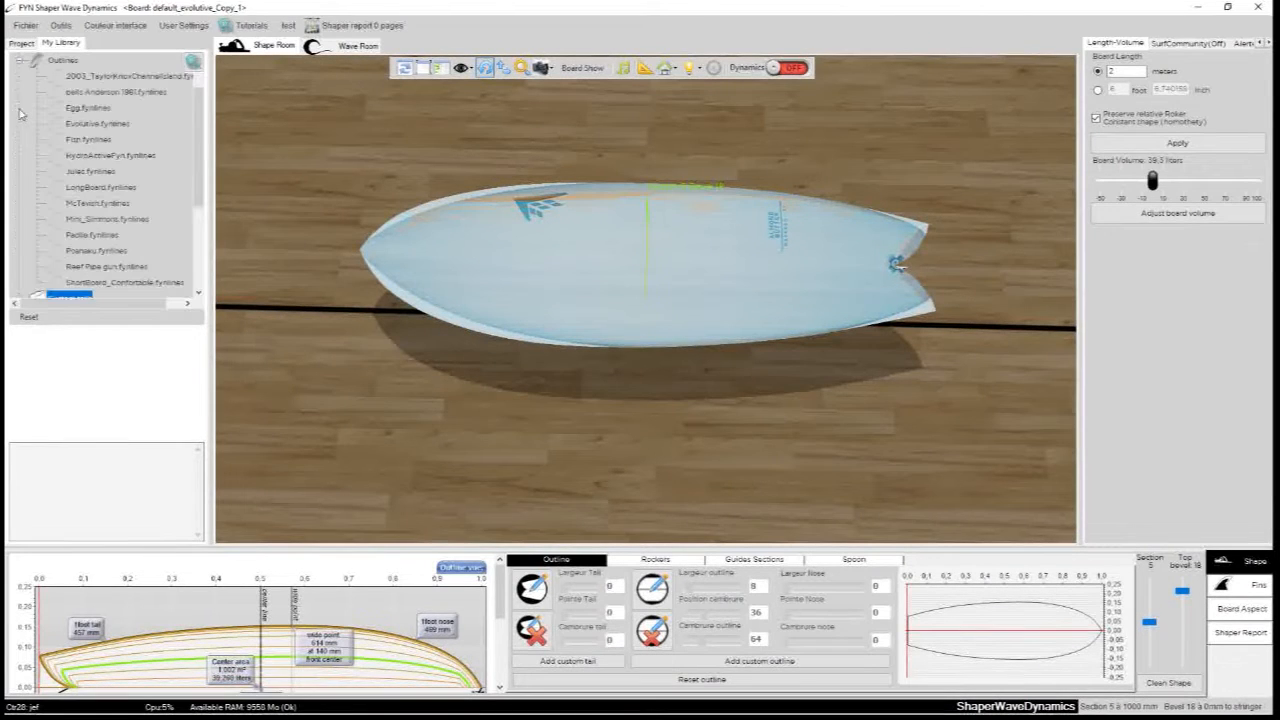
click(106, 109)
click(103, 125)
click(98, 172)
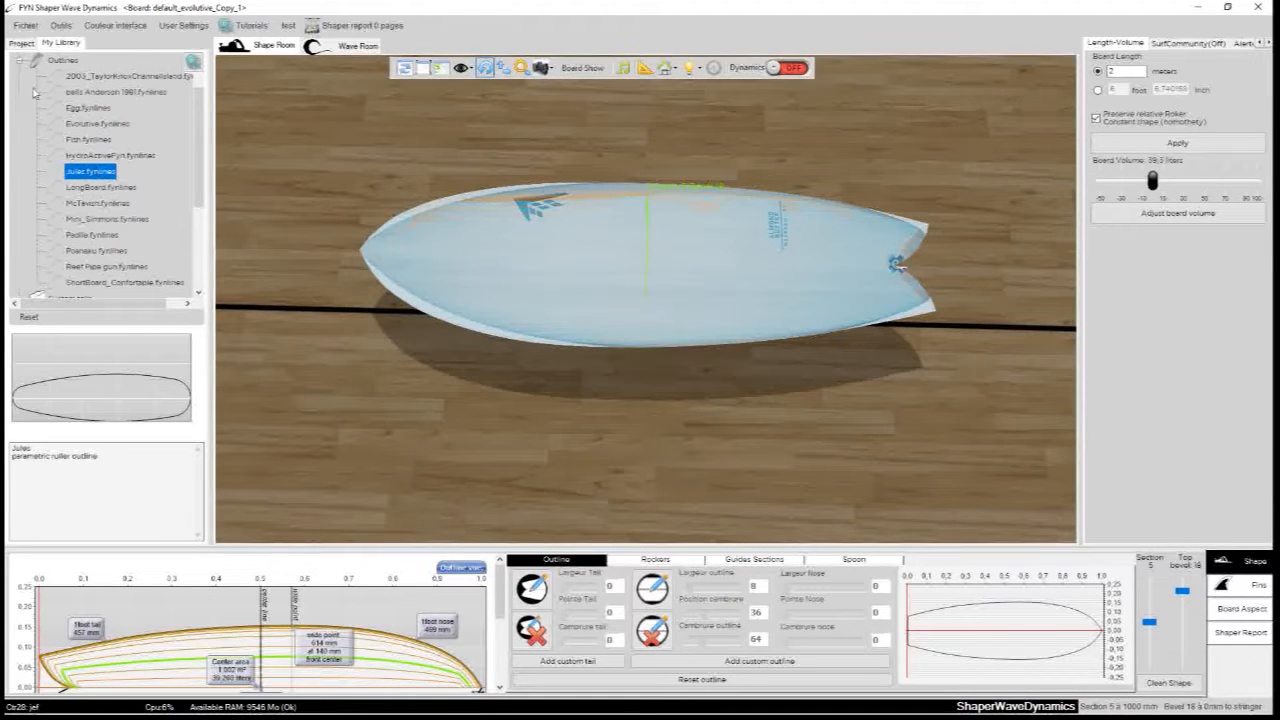
click(20, 61)
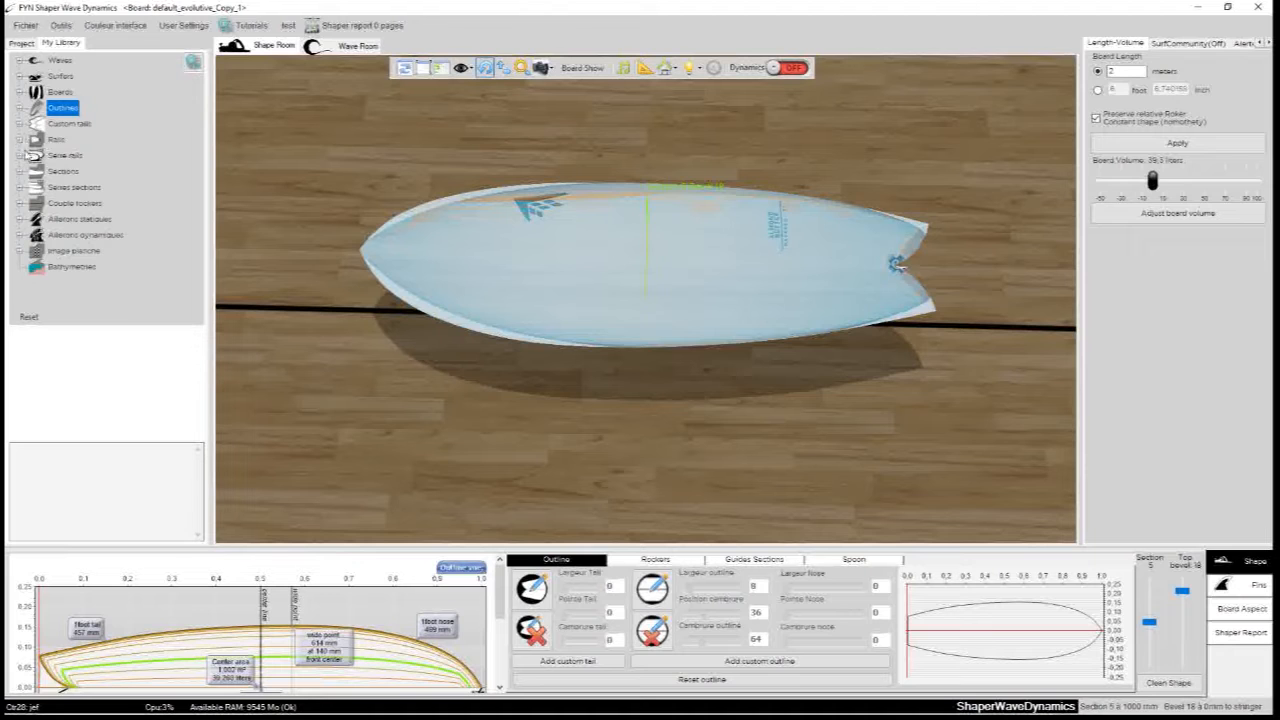
click(21, 108)
click(85, 141)
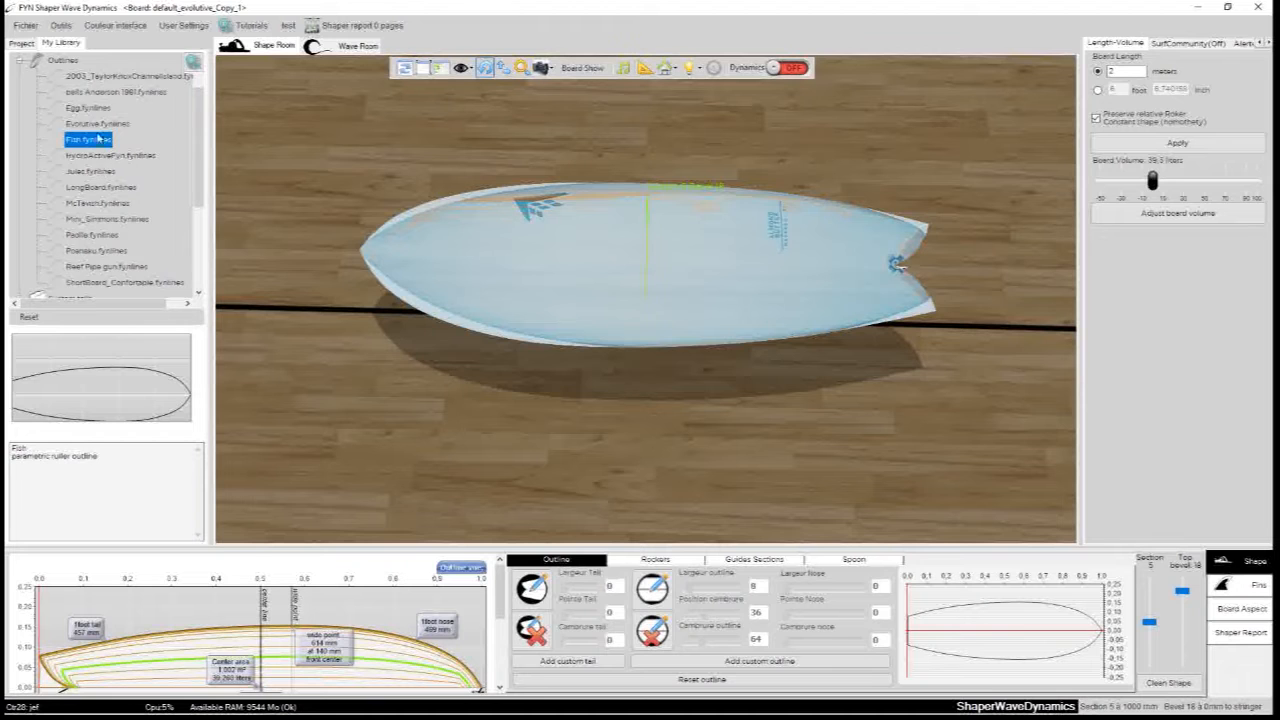
click(82, 108)
click(88, 171)
click(90, 187)
click(92, 204)
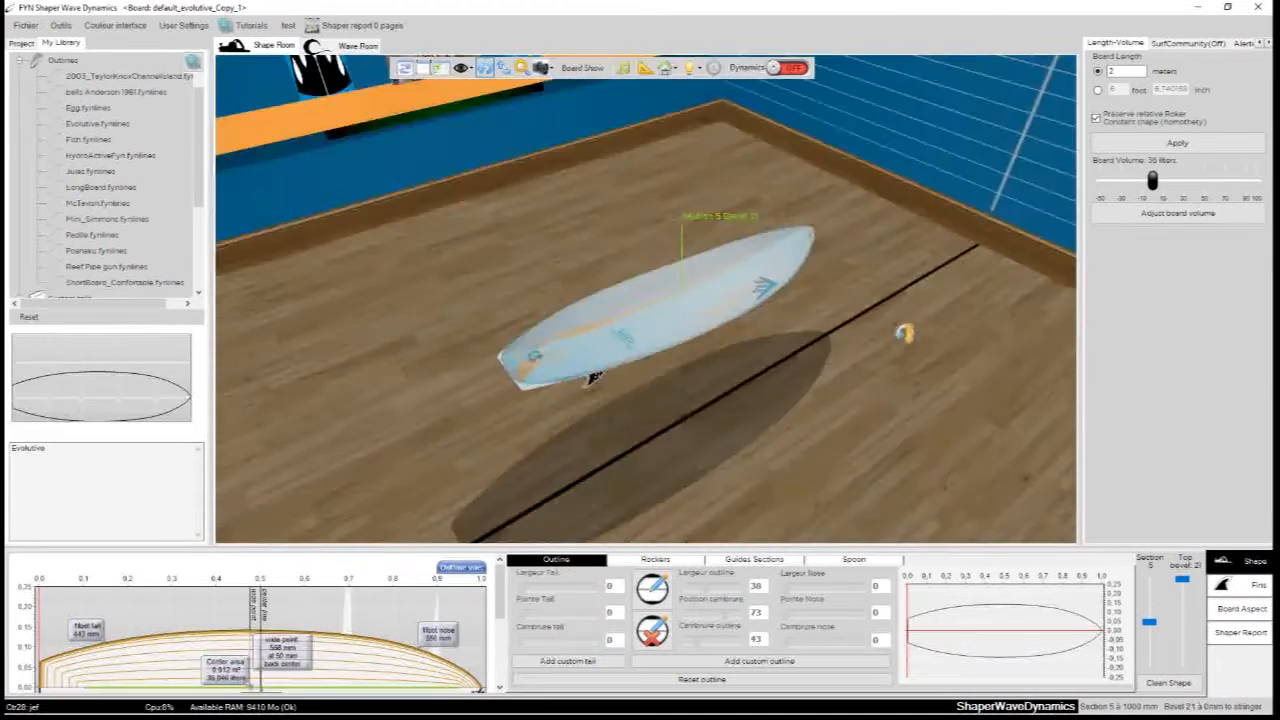
Delete the board's custom outline to return to the parametric outline, and show the board from directly above
drag(877, 331, 337, 356)
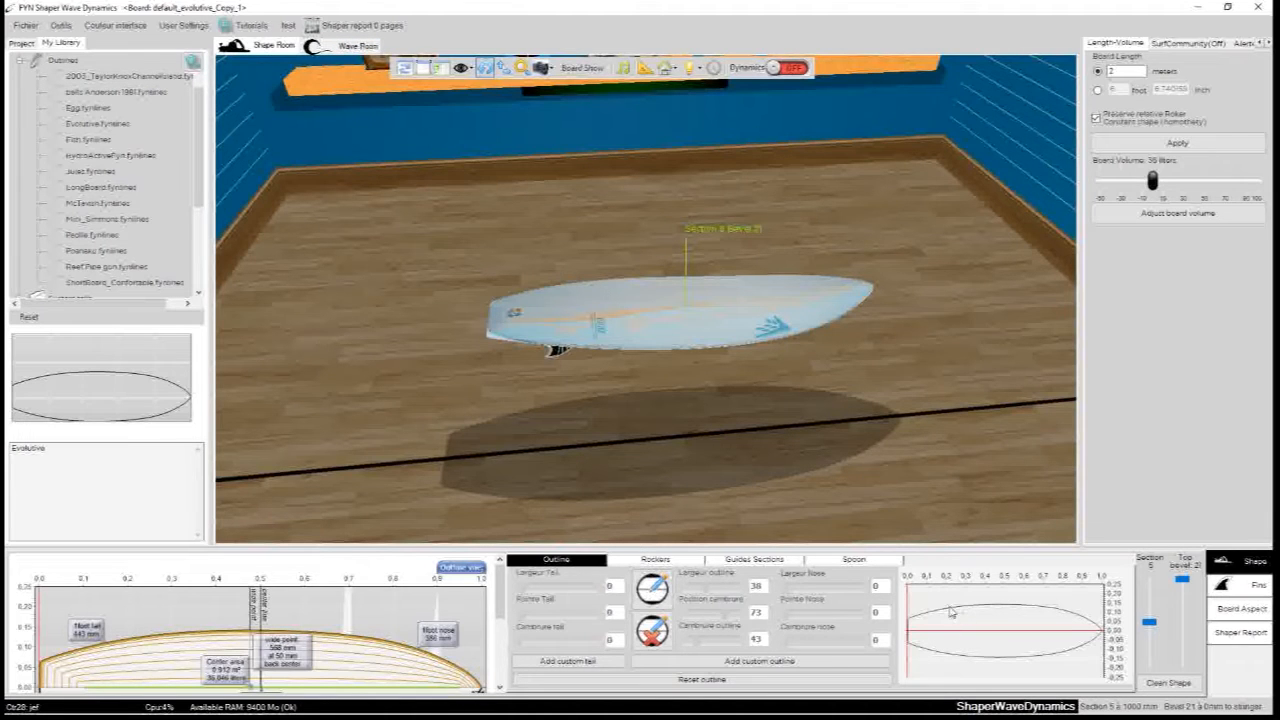
drag(650, 187, 689, 450)
click(653, 633)
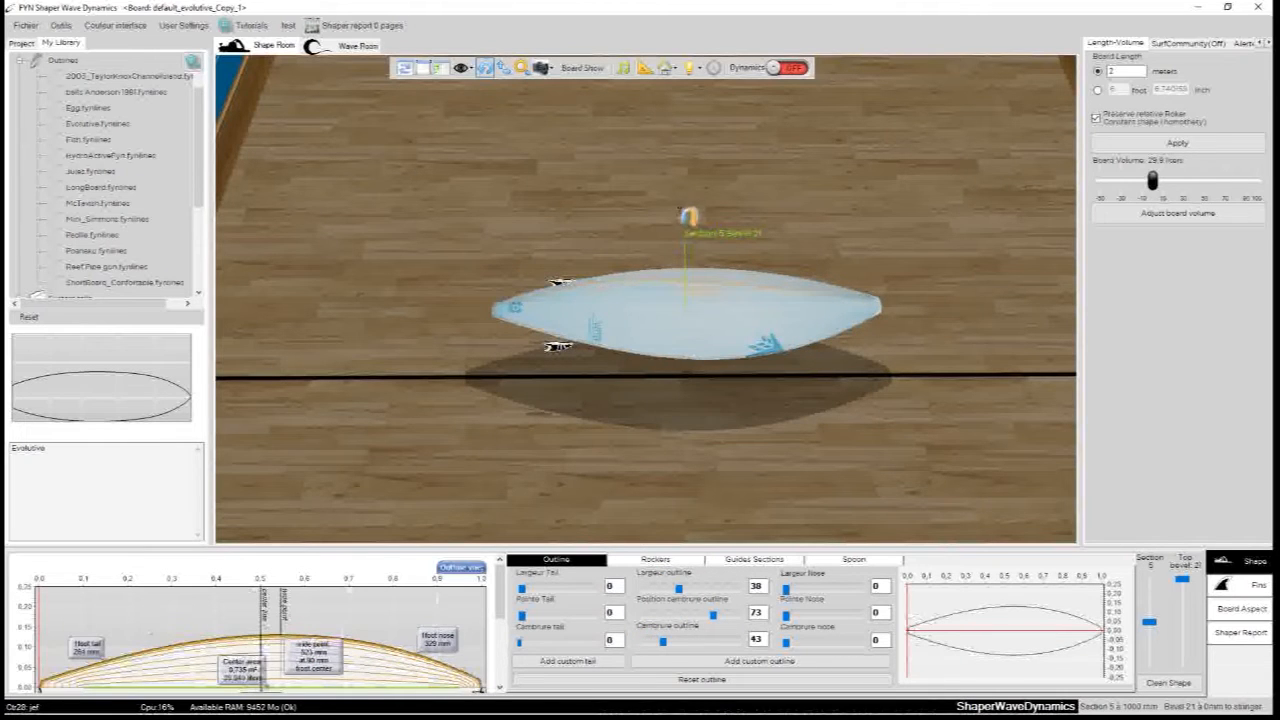
click(571, 77)
click(590, 88)
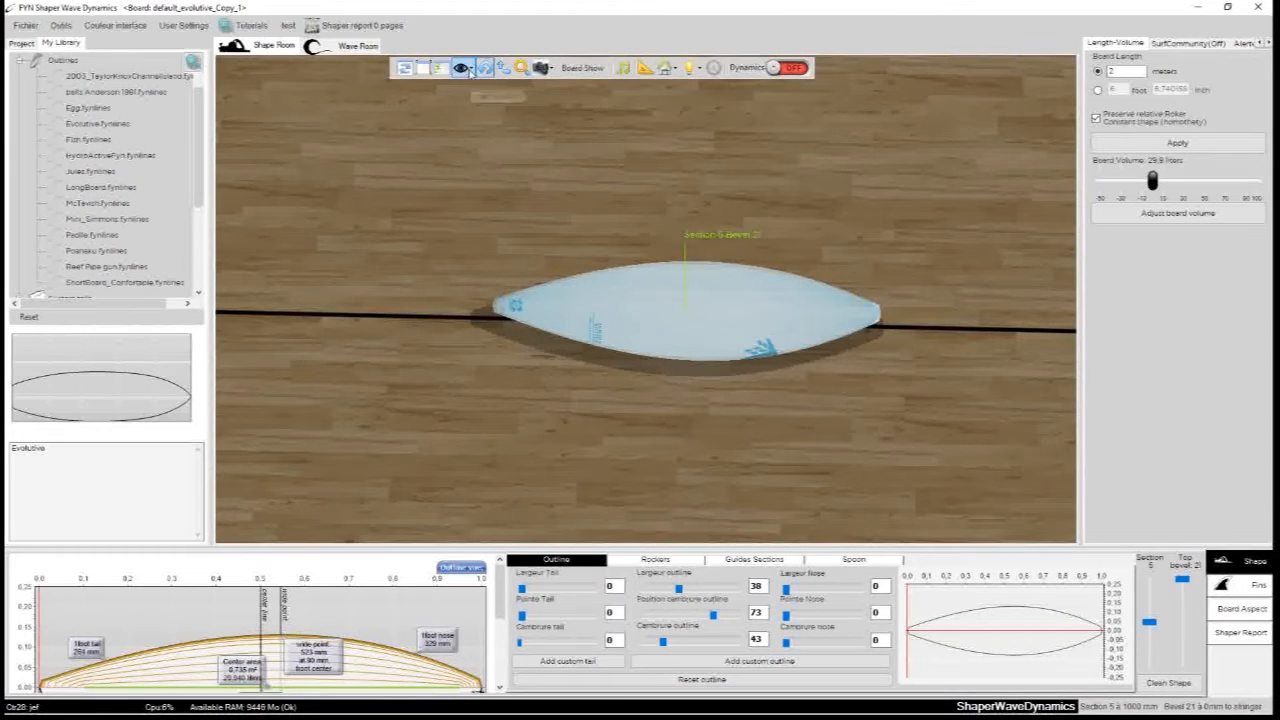
click(465, 68)
click(487, 147)
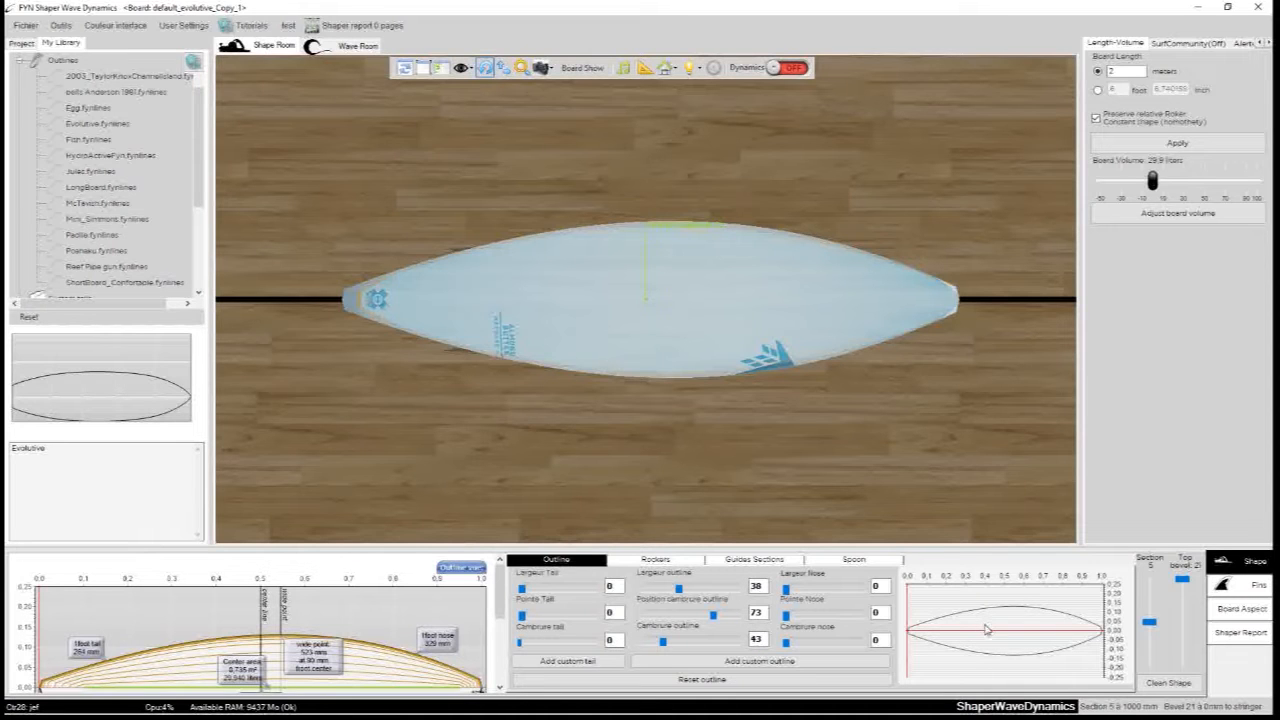
Set the parametric outline's Largeur outline to 47, Position cambrure outline to 25 and Cambrure outline to 73
drag(686, 591, 697, 615)
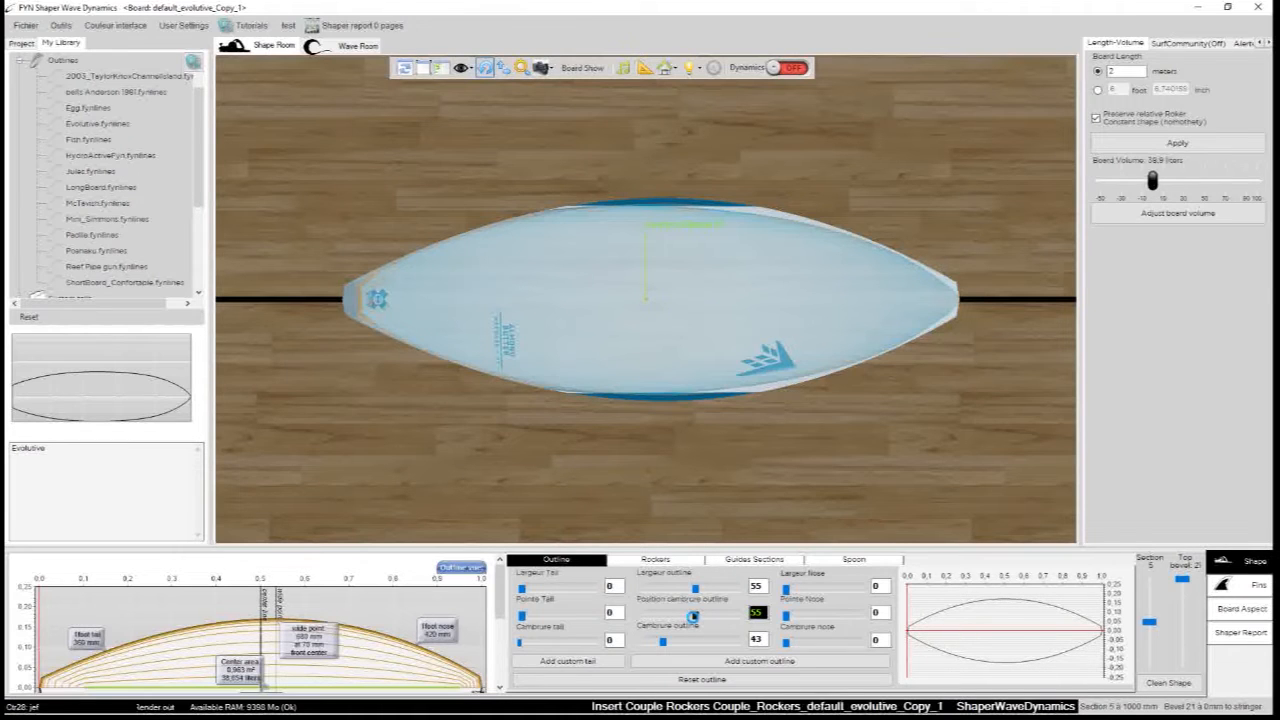
mouse_move(695, 590)
mouse_down()
mouse_move(675, 592)
mouse_move(708, 597)
mouse_move(674, 599)
mouse_move(687, 590)
mouse_up()
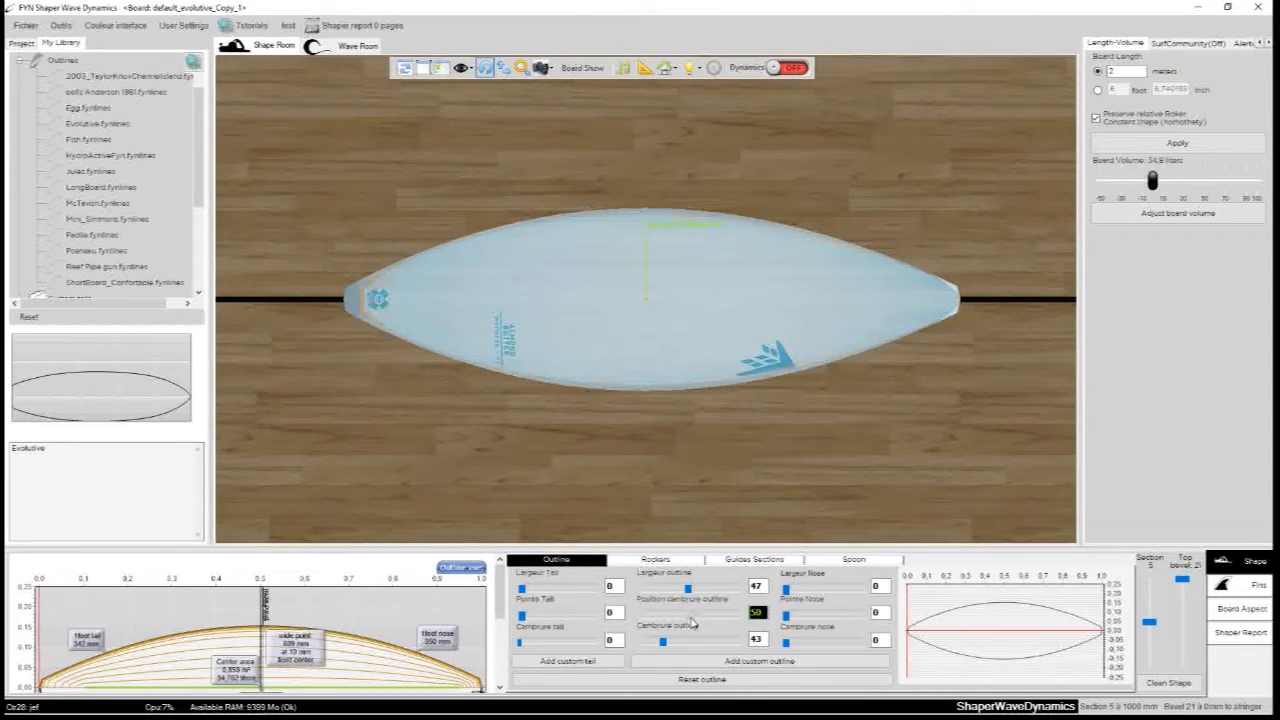
mouse_move(677, 624)
mouse_down()
mouse_move(655, 622)
mouse_move(710, 621)
mouse_move(670, 621)
mouse_up()
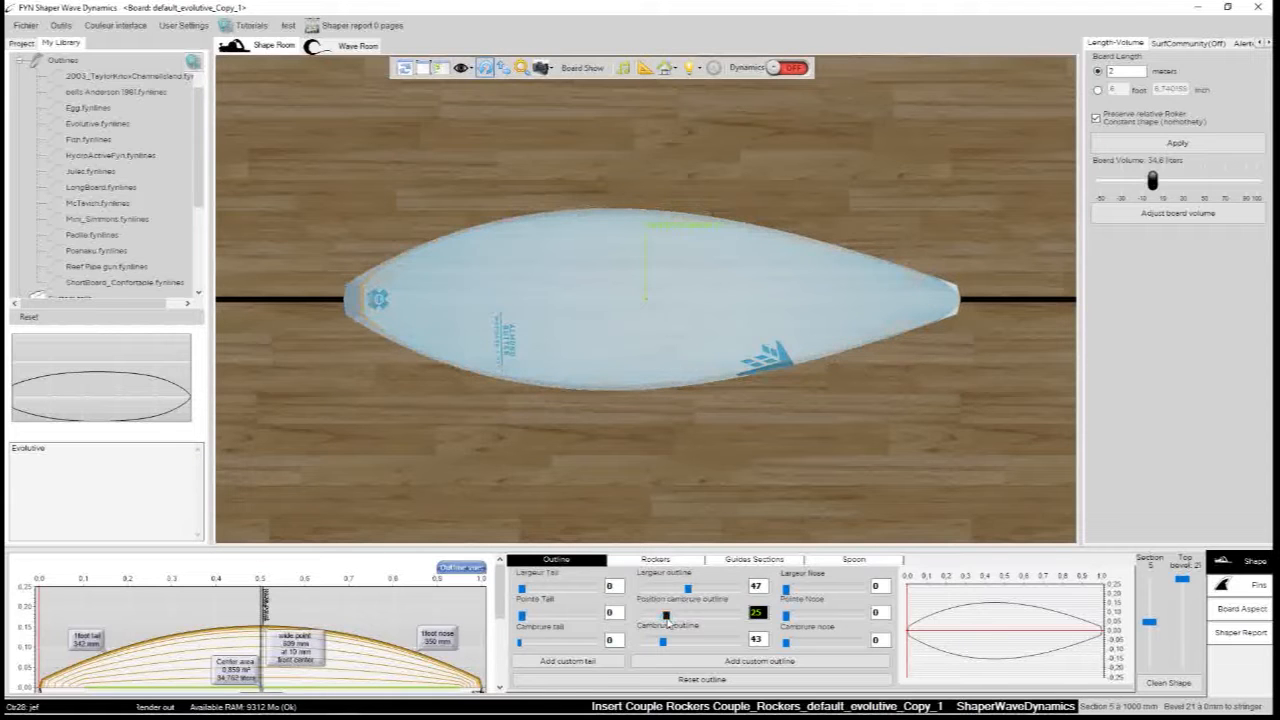
drag(662, 645, 676, 643)
click(688, 589)
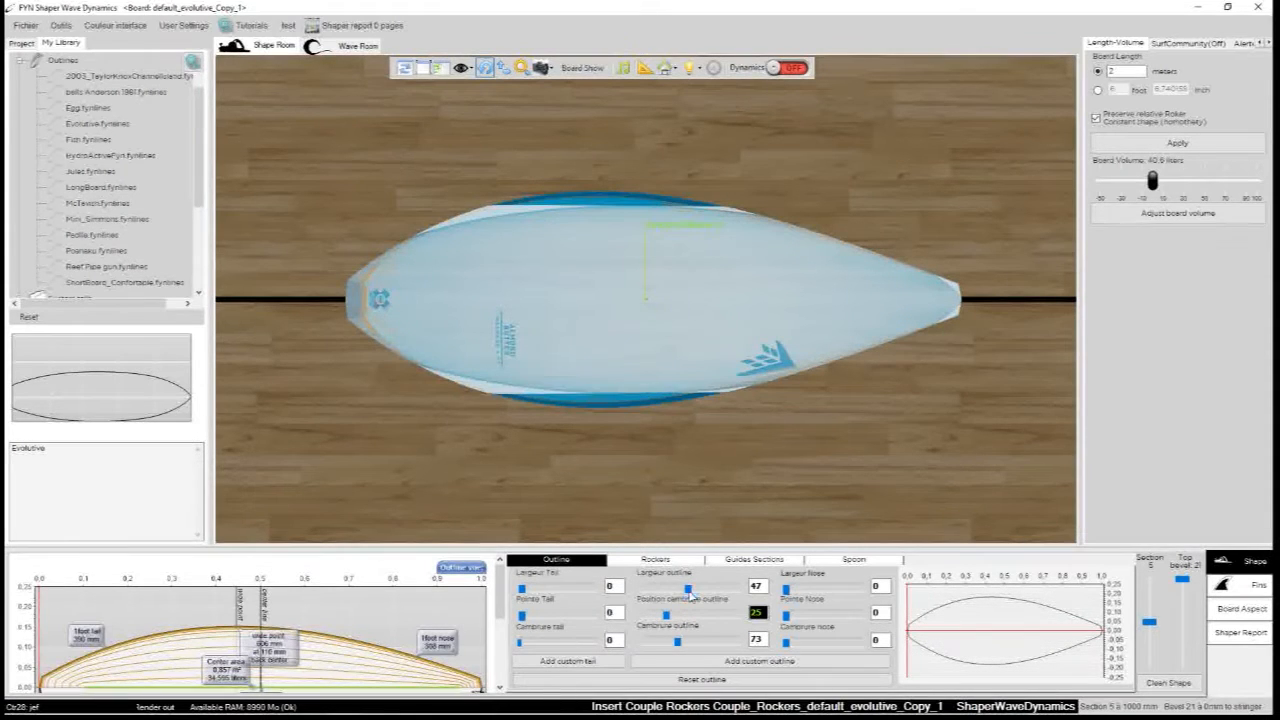
mouse_move(688, 589)
mouse_down()
mouse_move(675, 594)
mouse_move(688, 589)
mouse_up()
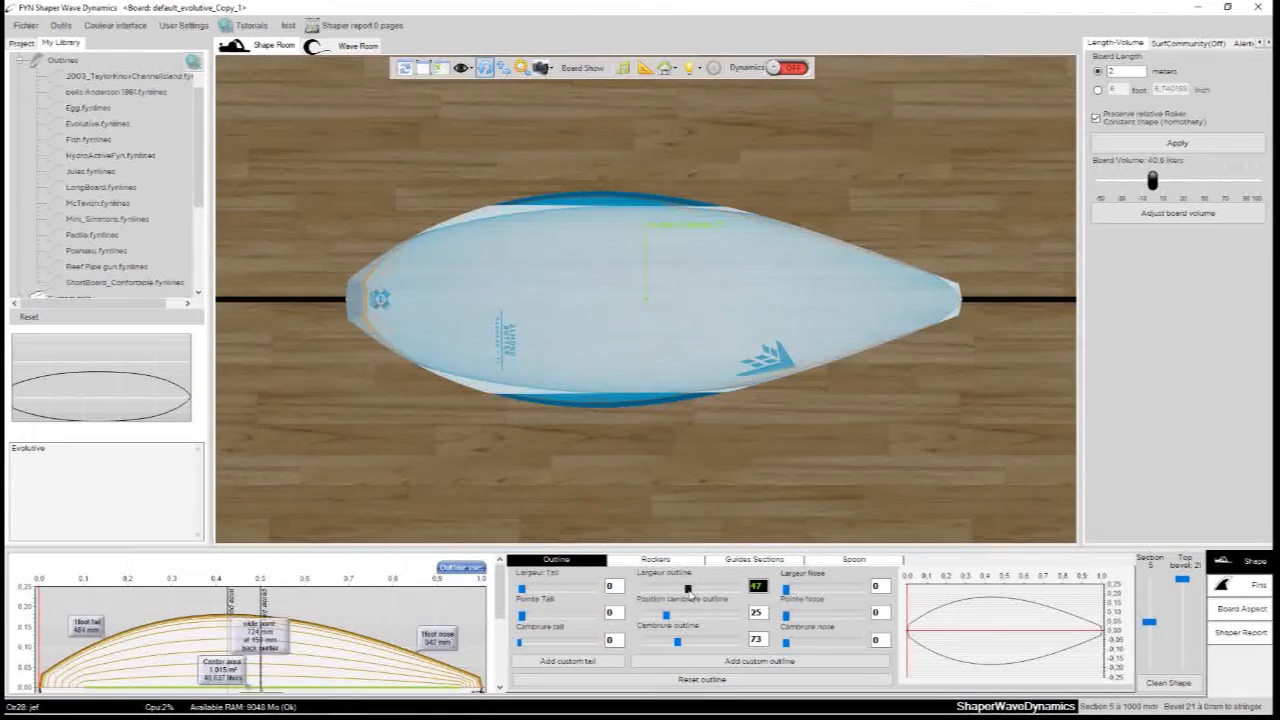
Try a Largeur Tail of 45 together with a Largeur outline of 15
click(522, 589)
drag(530, 594, 556, 594)
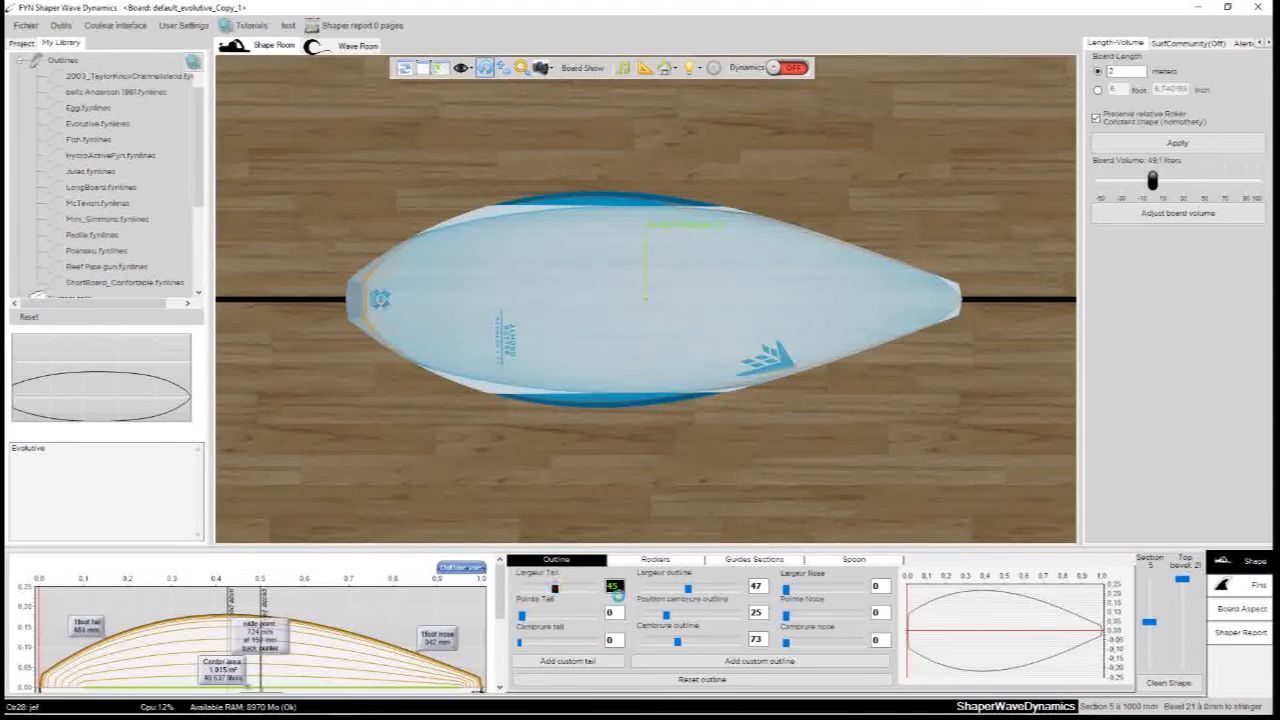
click(687, 589)
drag(687, 589, 657, 593)
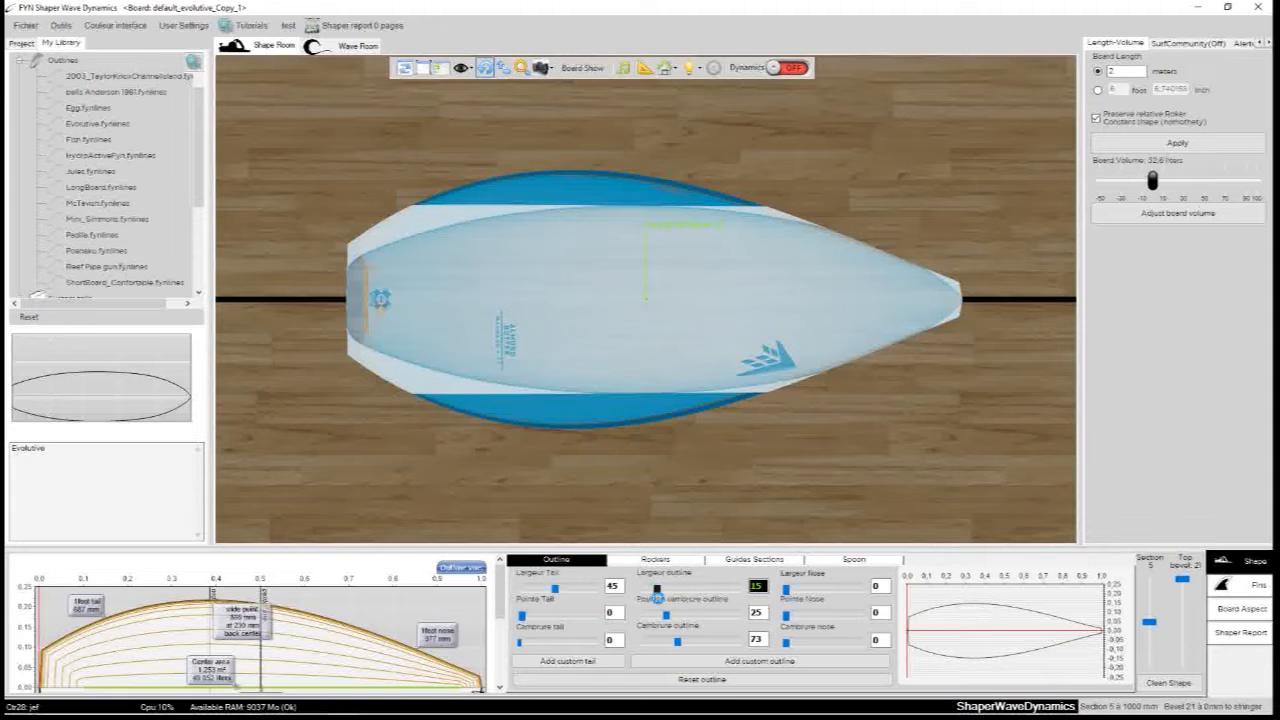
Try a Pointe Tail of 12, then set Cambrure tail to 20, Largeur Tail to 15 and Pointe Tail to 0
click(522, 616)
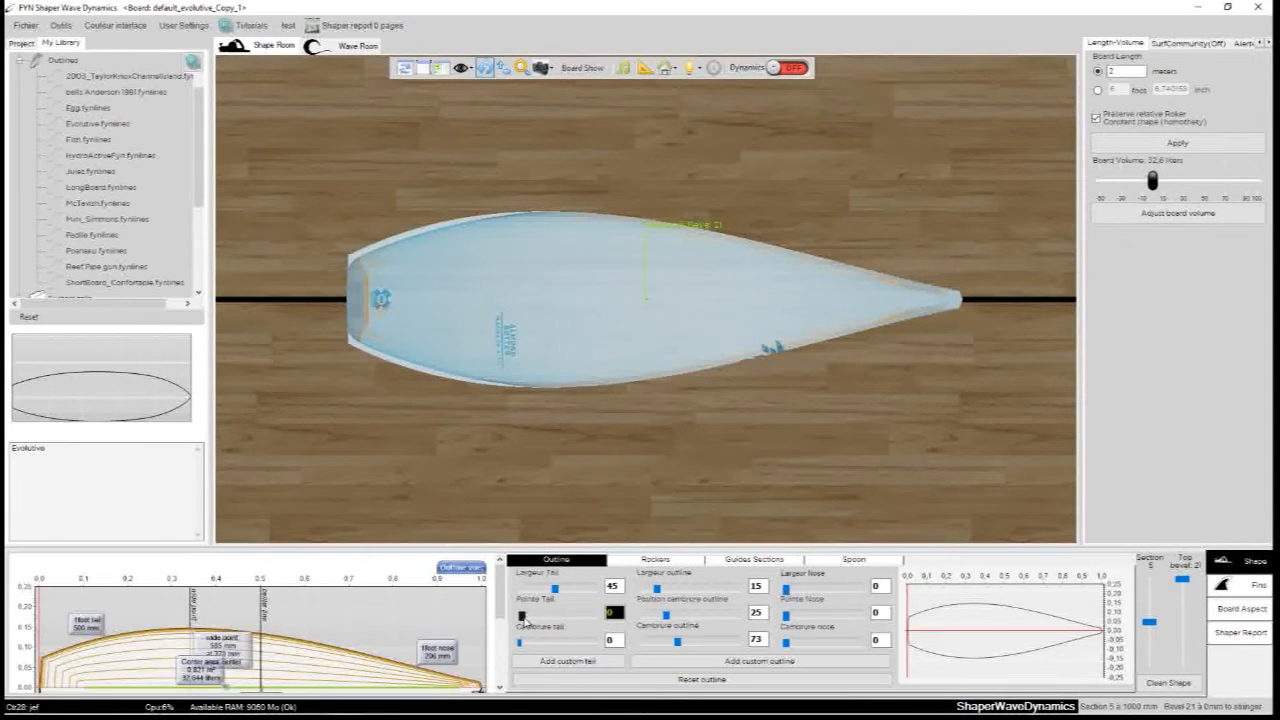
drag(522, 616, 536, 640)
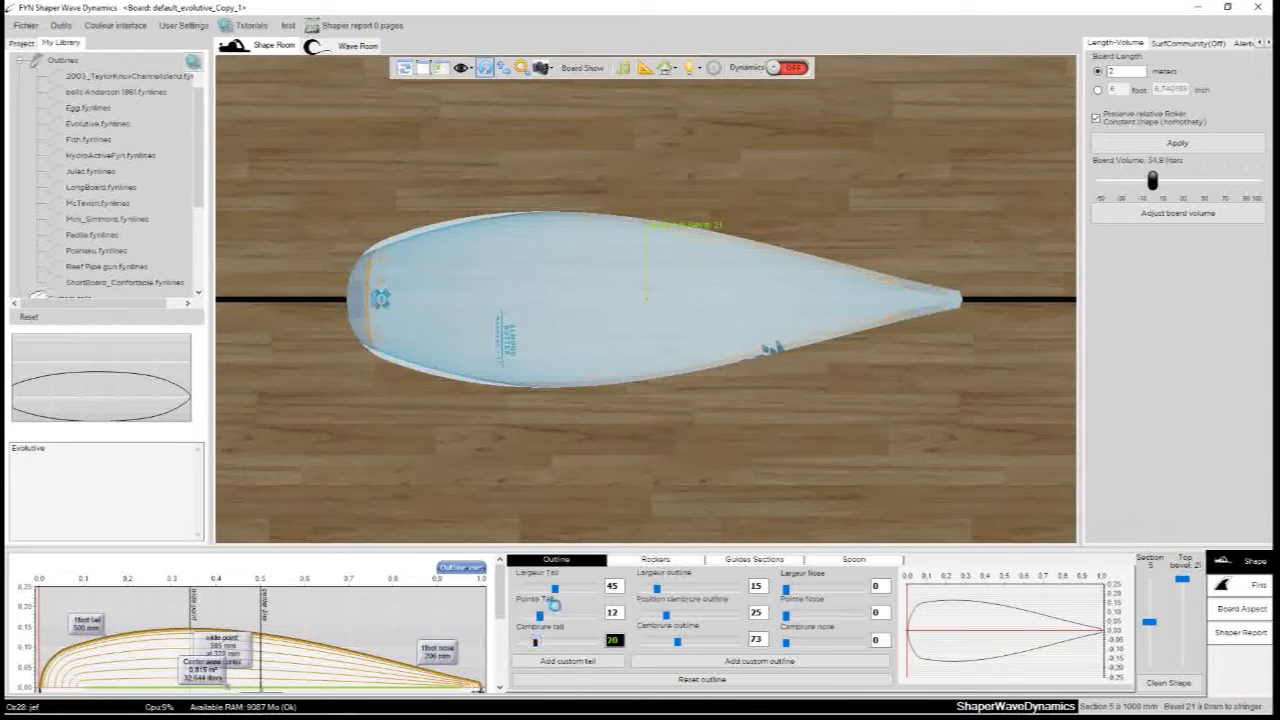
drag(558, 596, 534, 624)
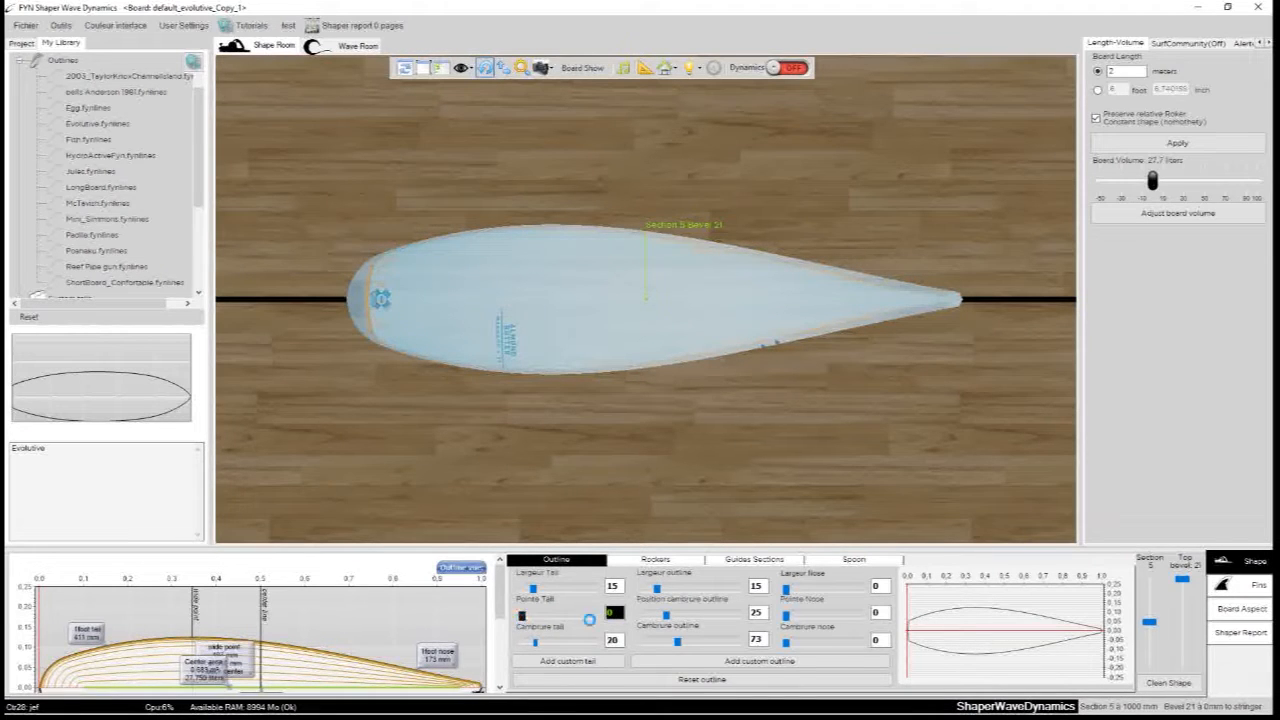
Set Largeur outline to 22 and Position cambrure outline to 58
click(667, 615)
click(656, 589)
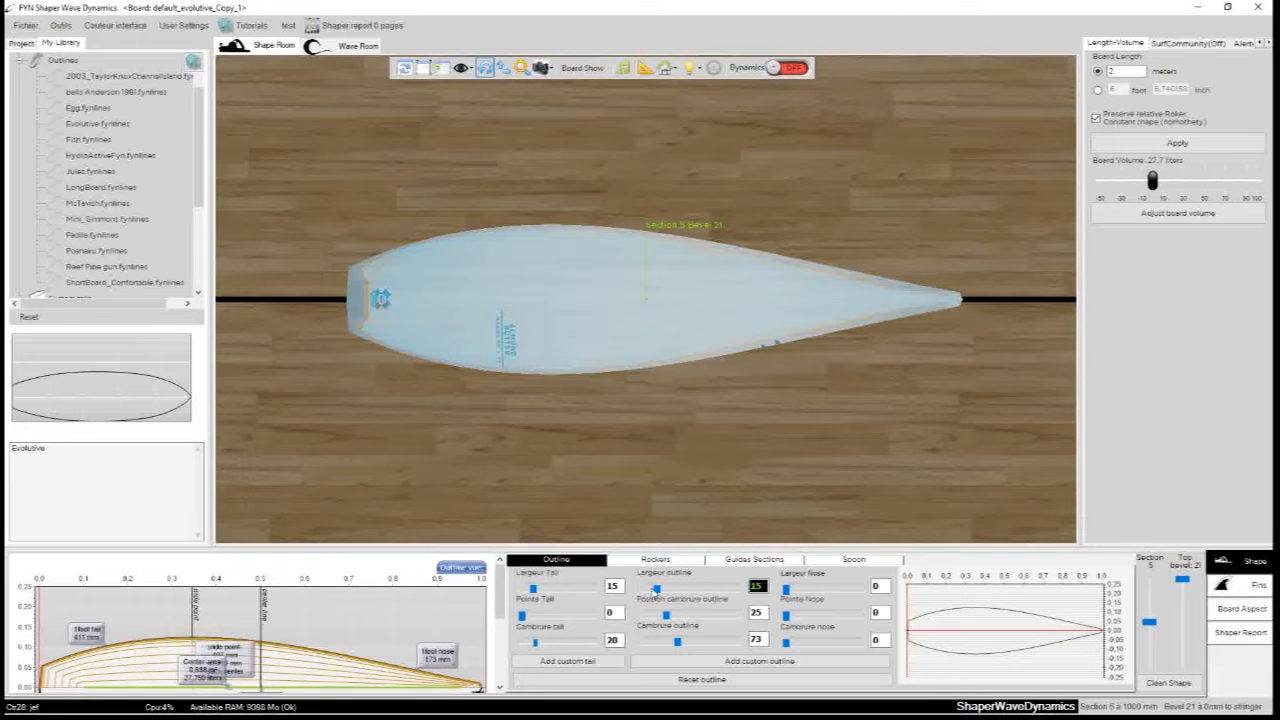
drag(656, 589, 665, 594)
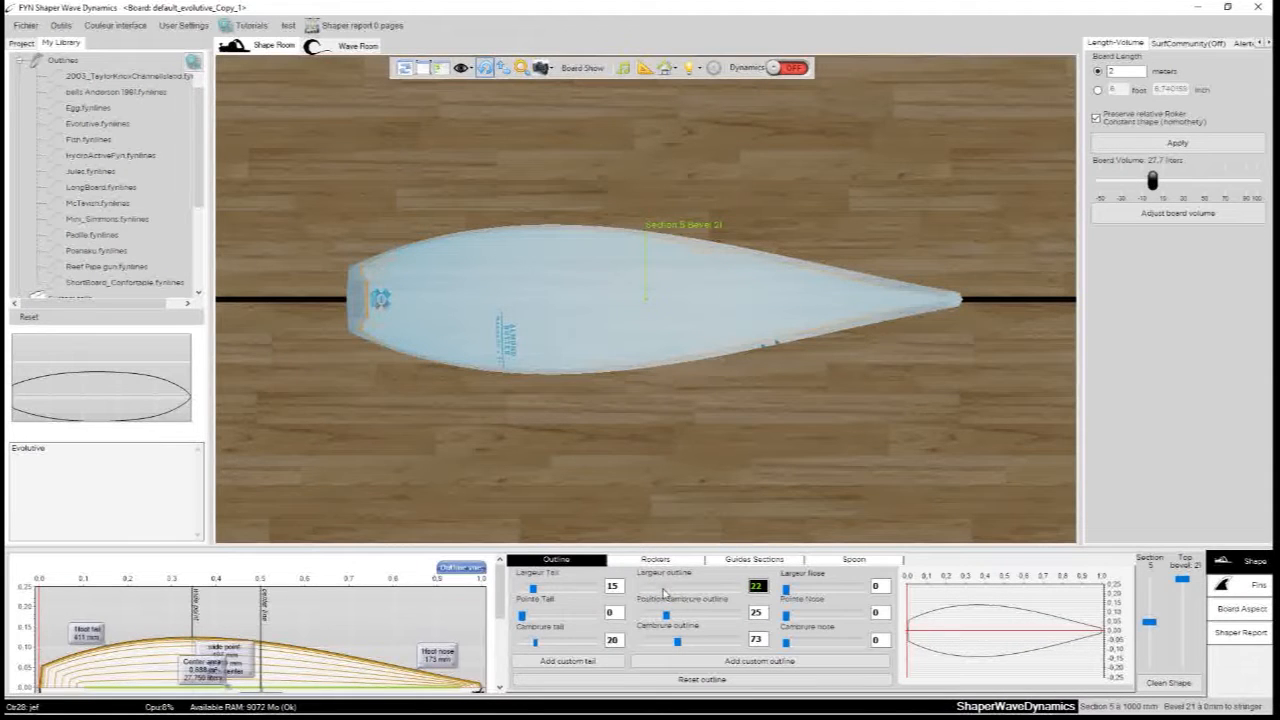
click(666, 615)
drag(666, 617, 699, 618)
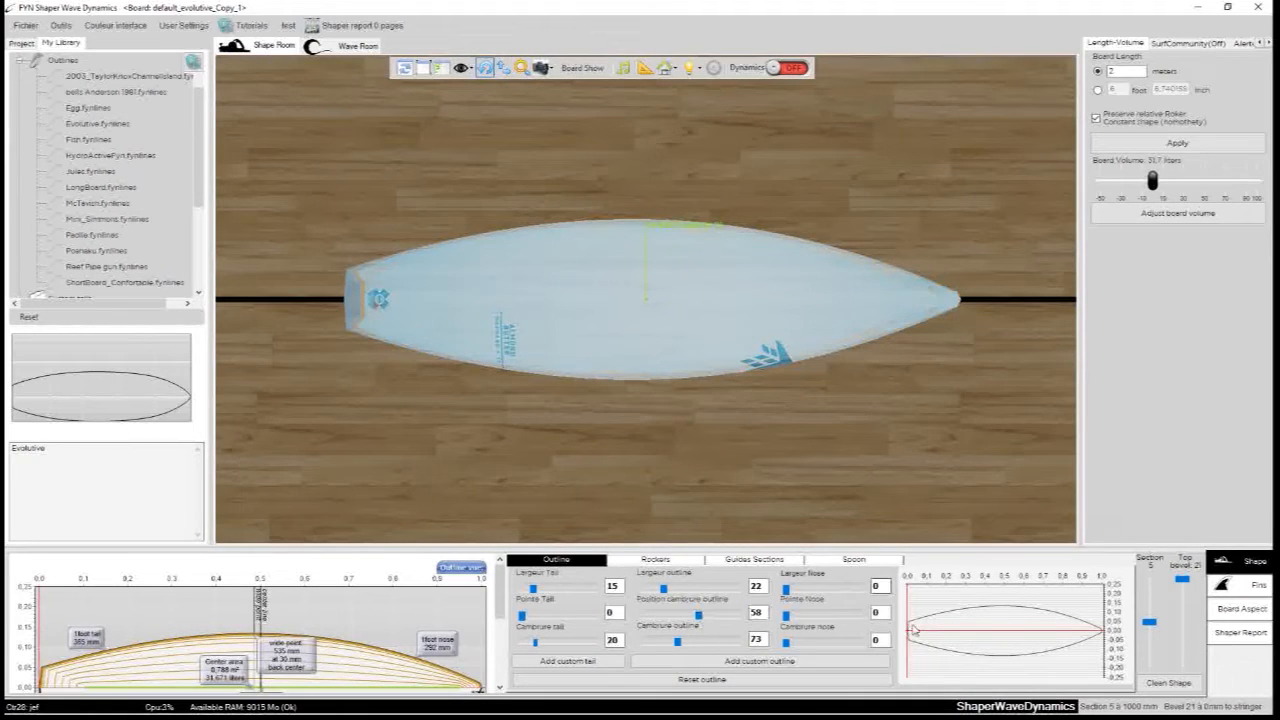
Shape a pointed nose by setting Largeur Nose to 10 and Pointe Nose to 60
drag(786, 589, 797, 591)
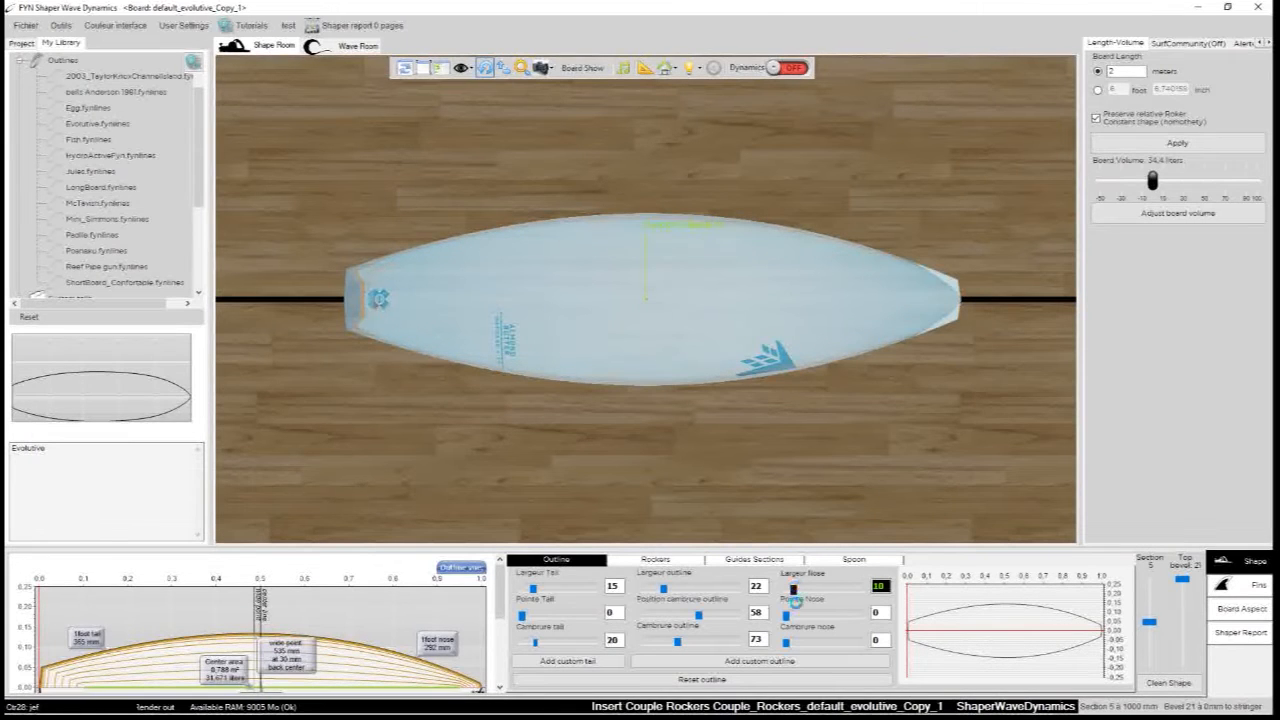
drag(786, 615, 831, 616)
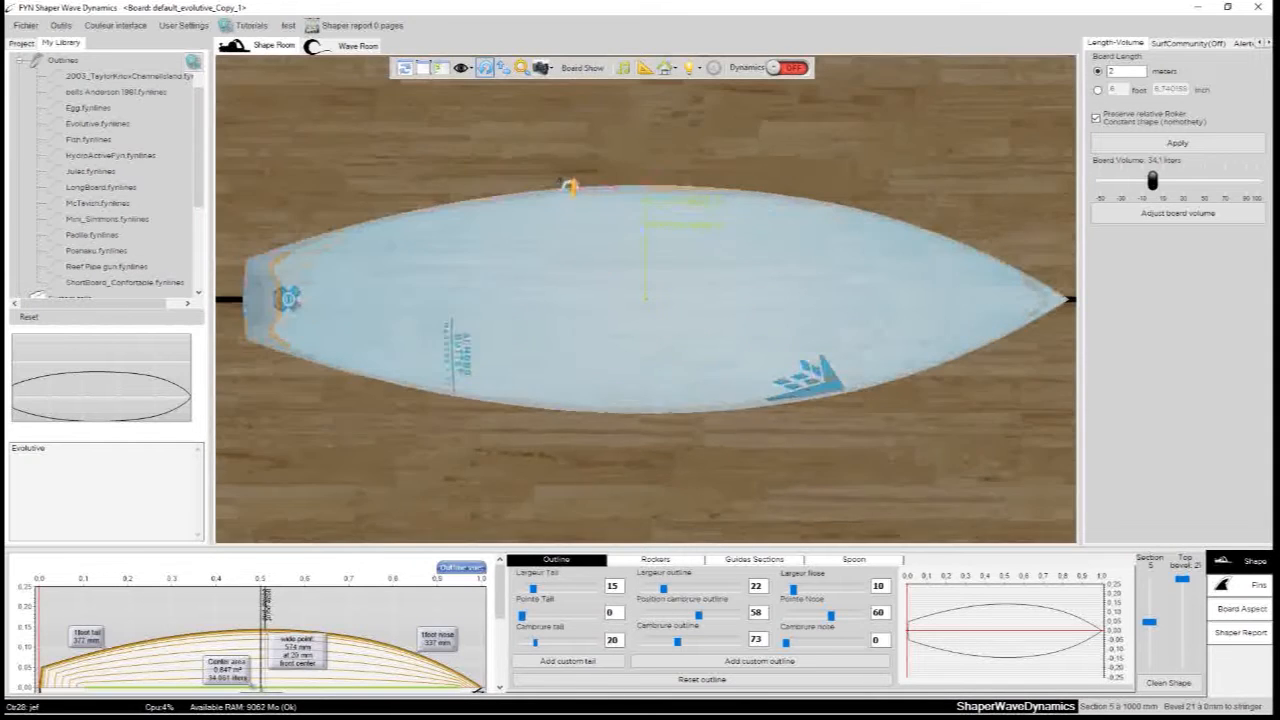
click(671, 644)
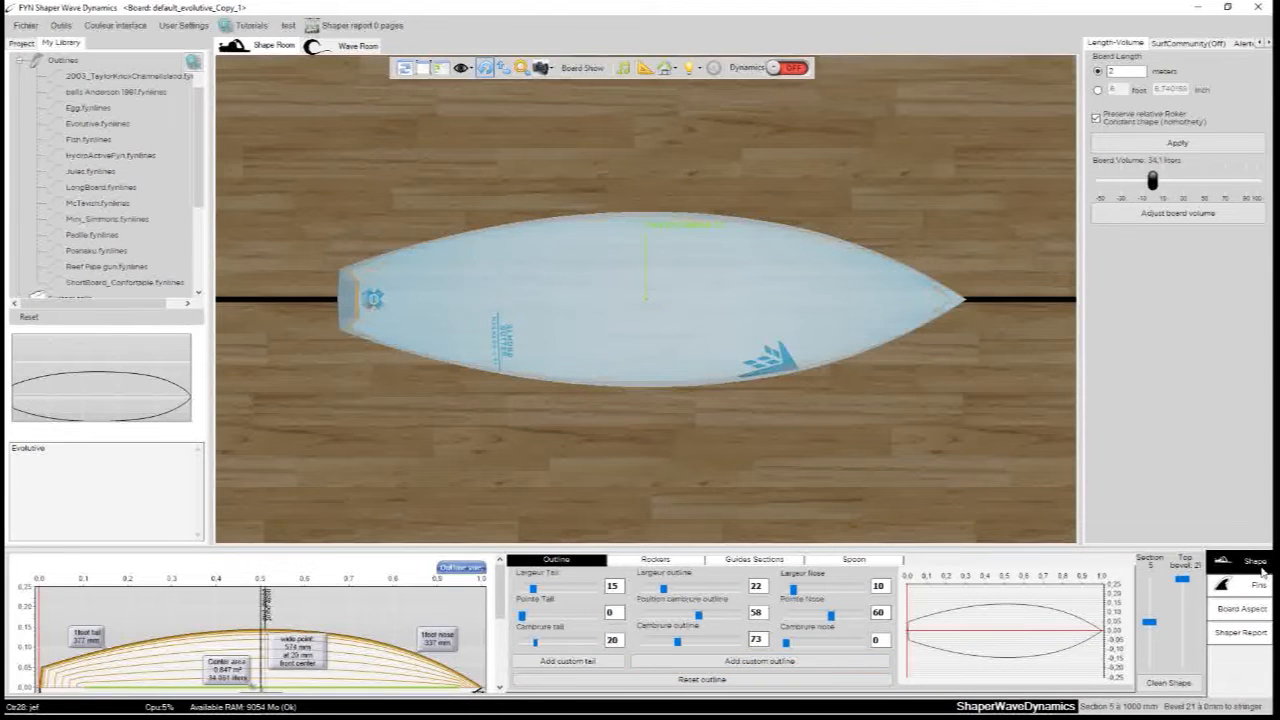
Open the board's outline in the custom outline editor and adjust its overall width, first narrower, then wider, to a wide point of 0.151
click(710, 665)
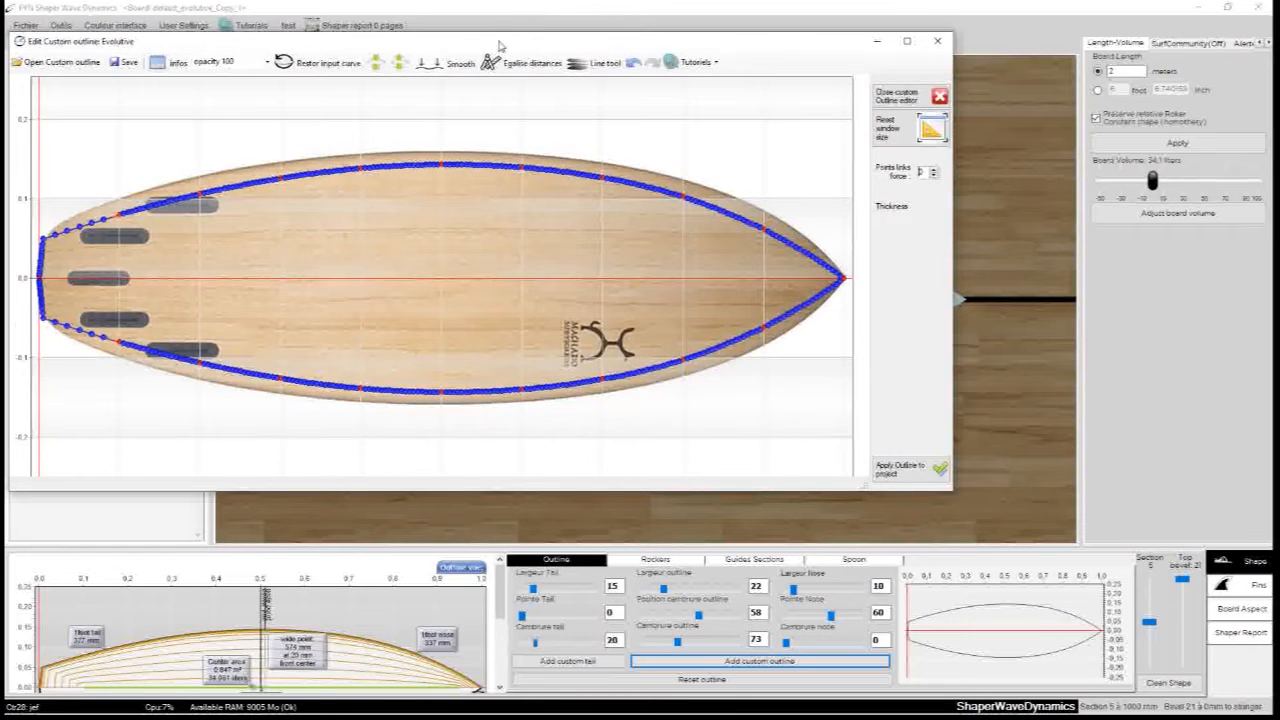
drag(580, 25, 736, 88)
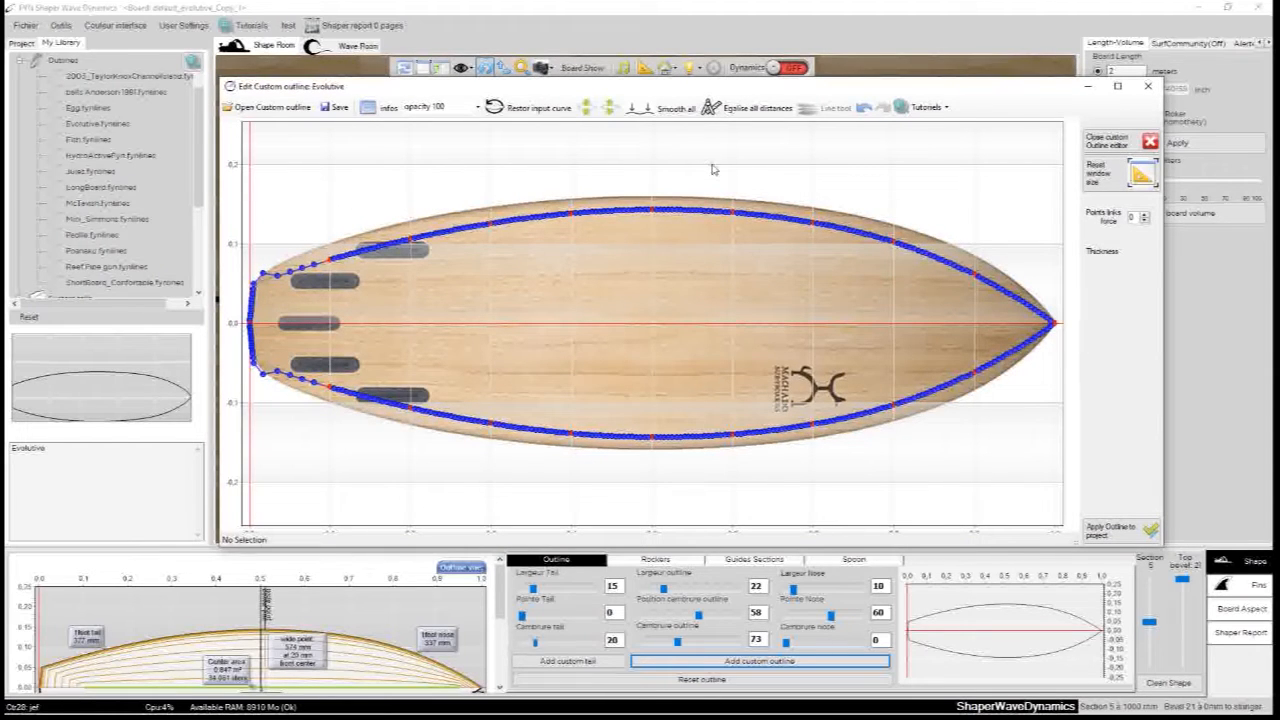
click(585, 110)
click(585, 110)
click(585, 110)
click(585, 110)
click(584, 114)
click(584, 114)
click(584, 114)
click(614, 112)
click(614, 112)
click(615, 113)
click(615, 113)
click(615, 113)
click(615, 113)
click(615, 113)
click(615, 113)
click(615, 113)
click(615, 113)
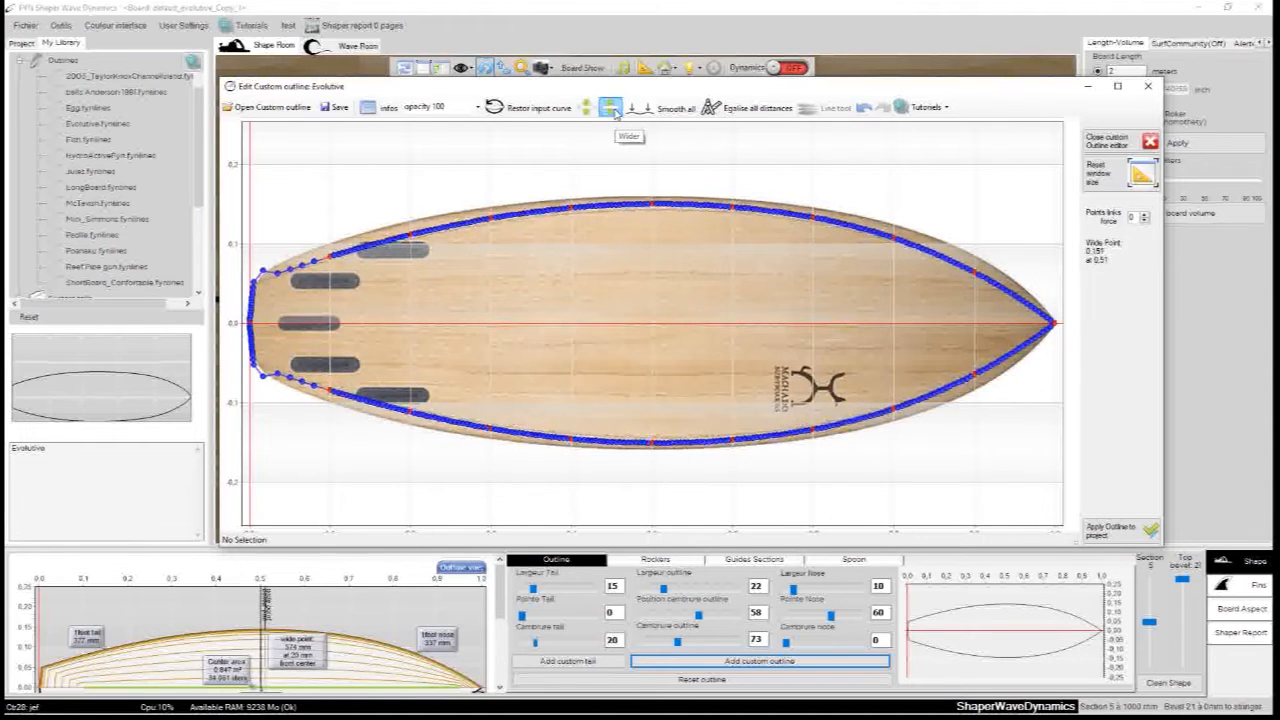
Smooth the whole custom outline several times and equalise all distances between its points
click(669, 112)
click(669, 112)
click(669, 113)
click(669, 114)
click(669, 113)
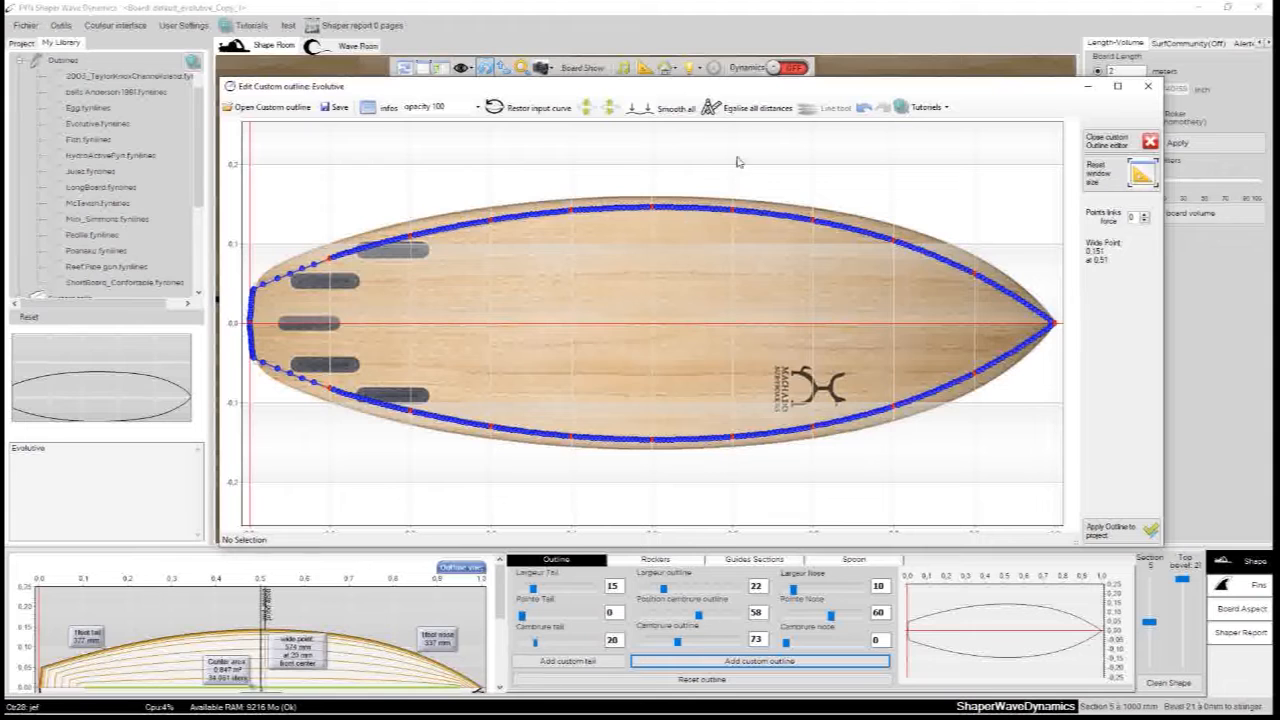
click(749, 113)
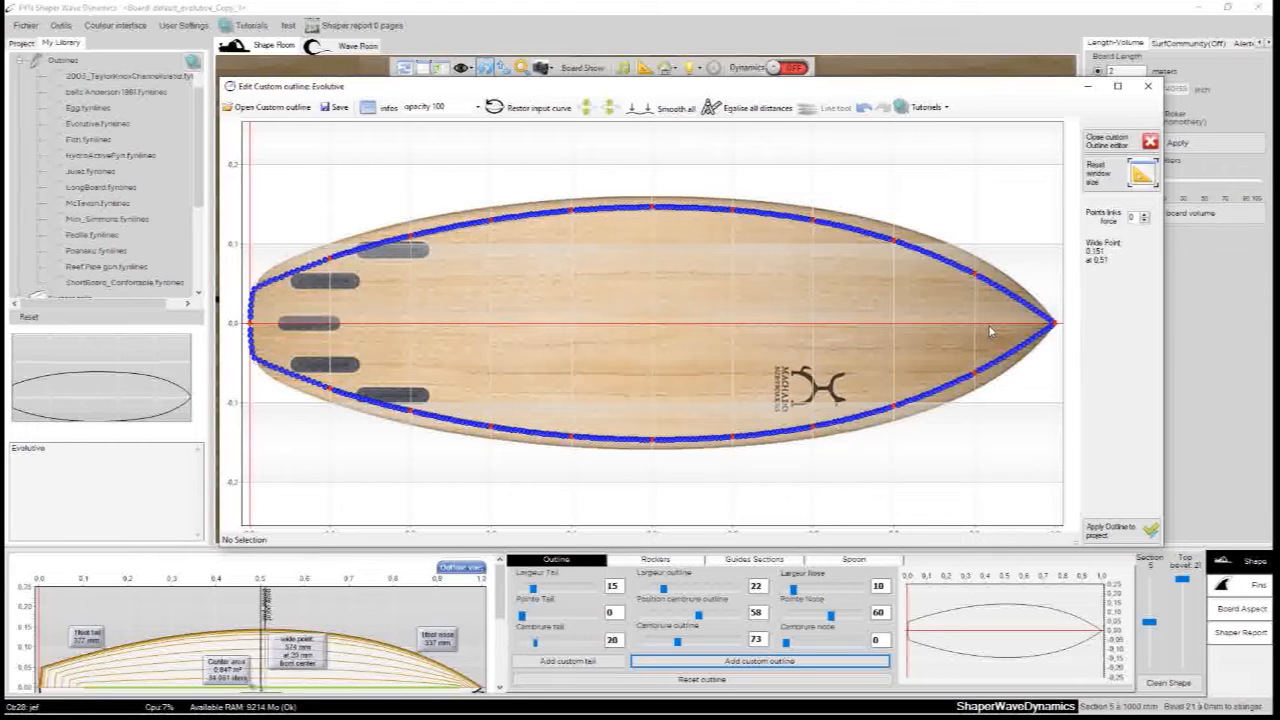
Pull individual outline points near the tail outward to the edge of the board image, up to about x 0.122, y 0.108
mouse_move(338, 256)
mouse_down()
mouse_move(338, 236)
mouse_move(349, 247)
mouse_move(339, 243)
mouse_up()
drag(342, 252, 350, 245)
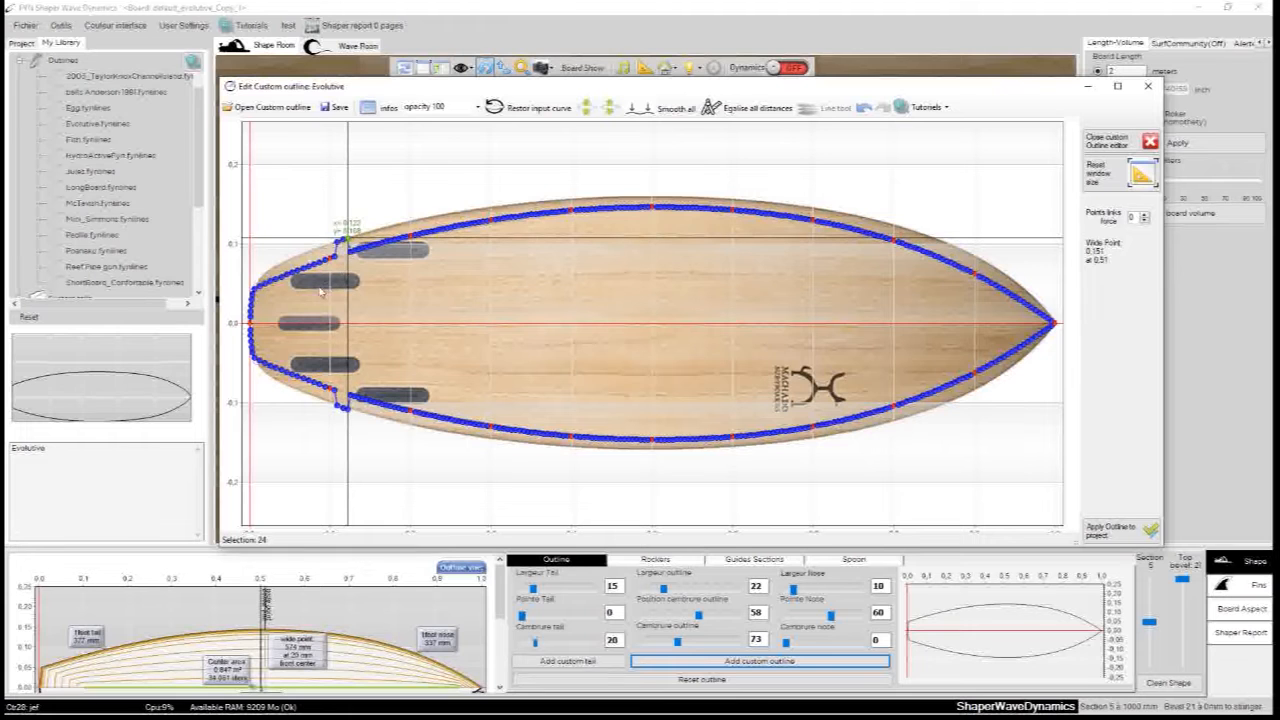
scroll(350, 243, up, 5)
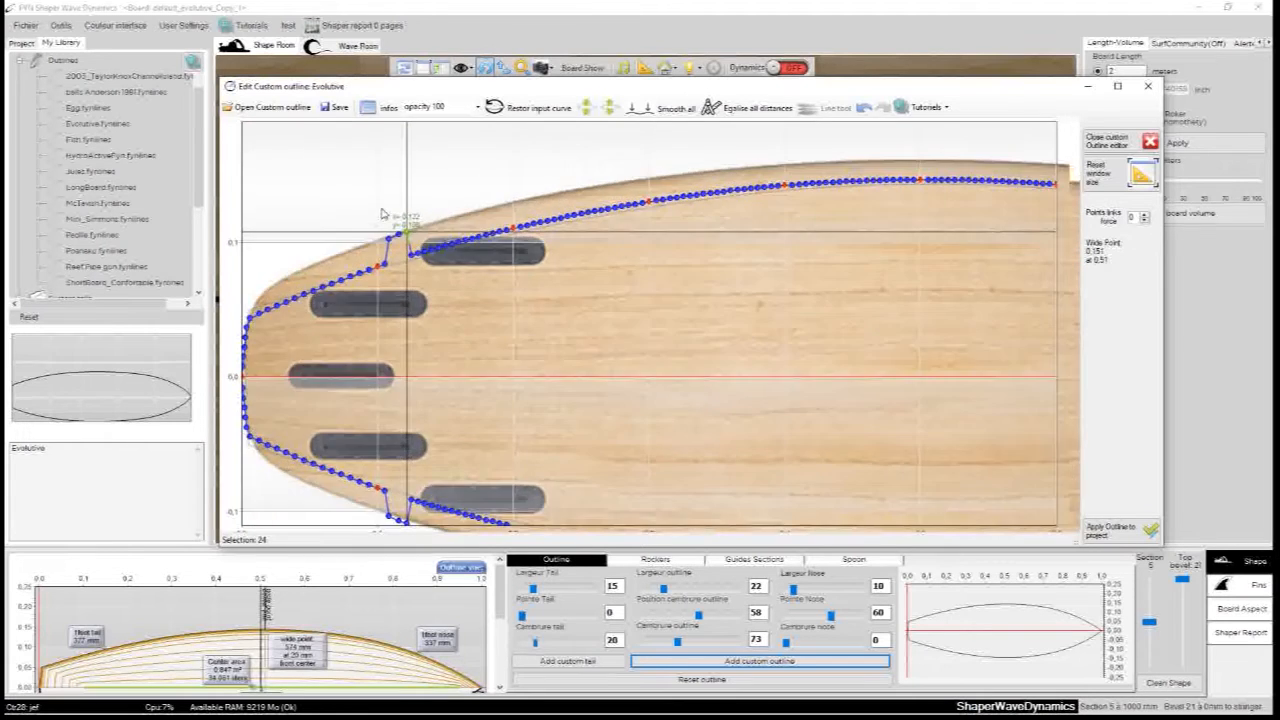
scroll(294, 255, up, 1)
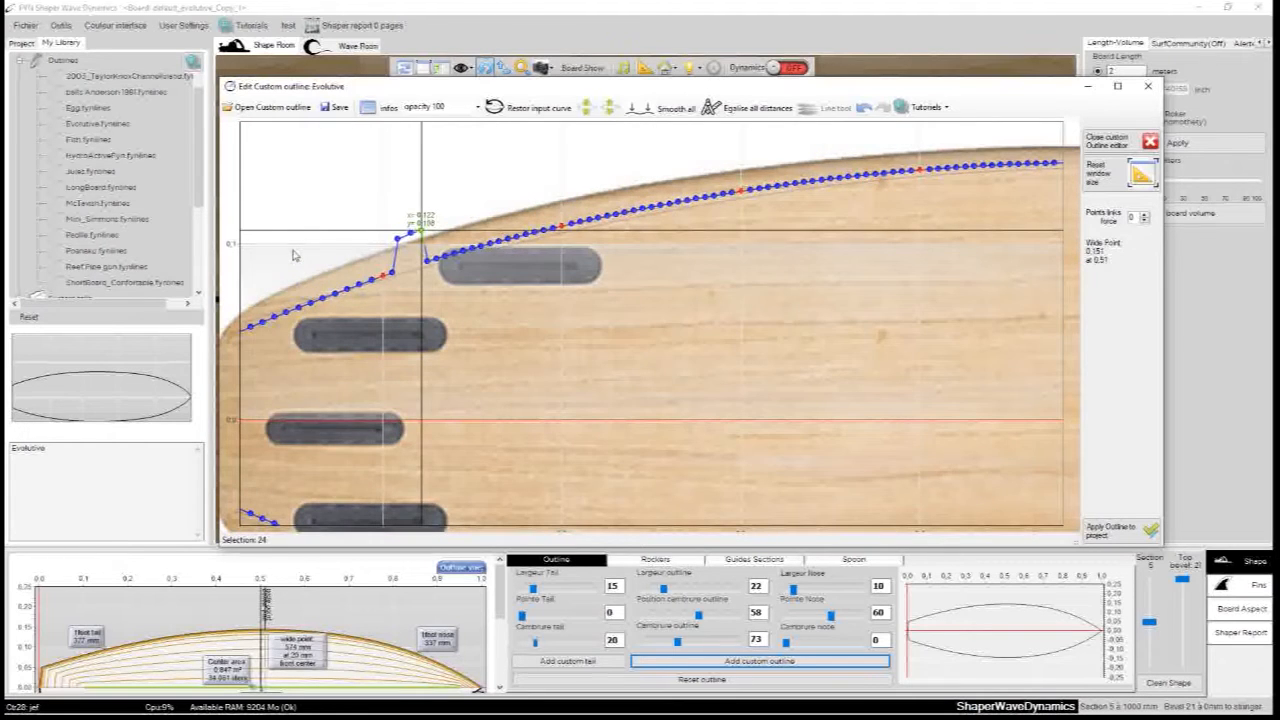
scroll(294, 253, down, 2)
scroll(296, 250, up, 1)
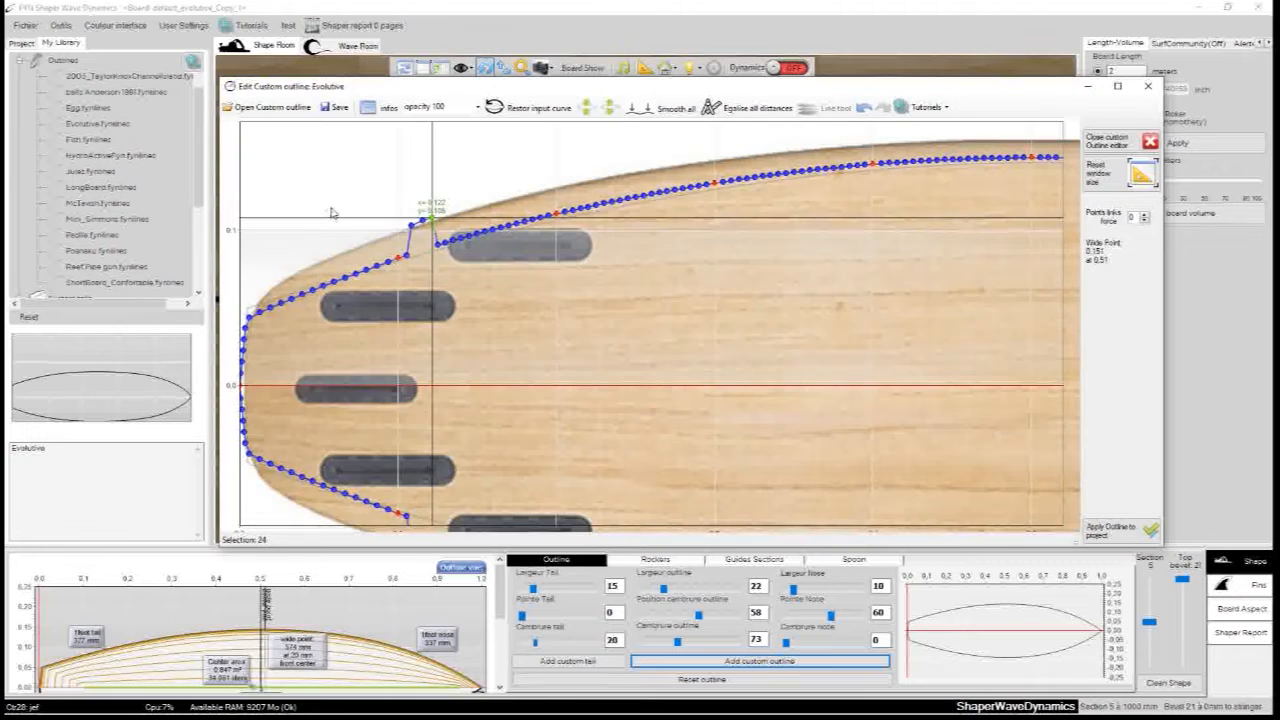
Move further points of the raised tail segment onto the board image's edge, extending it to about x 0.131, y 0.111
mouse_move(437, 245)
mouse_down()
mouse_move(426, 232)
mouse_move(443, 222)
mouse_up()
click(404, 230)
drag(441, 216, 449, 217)
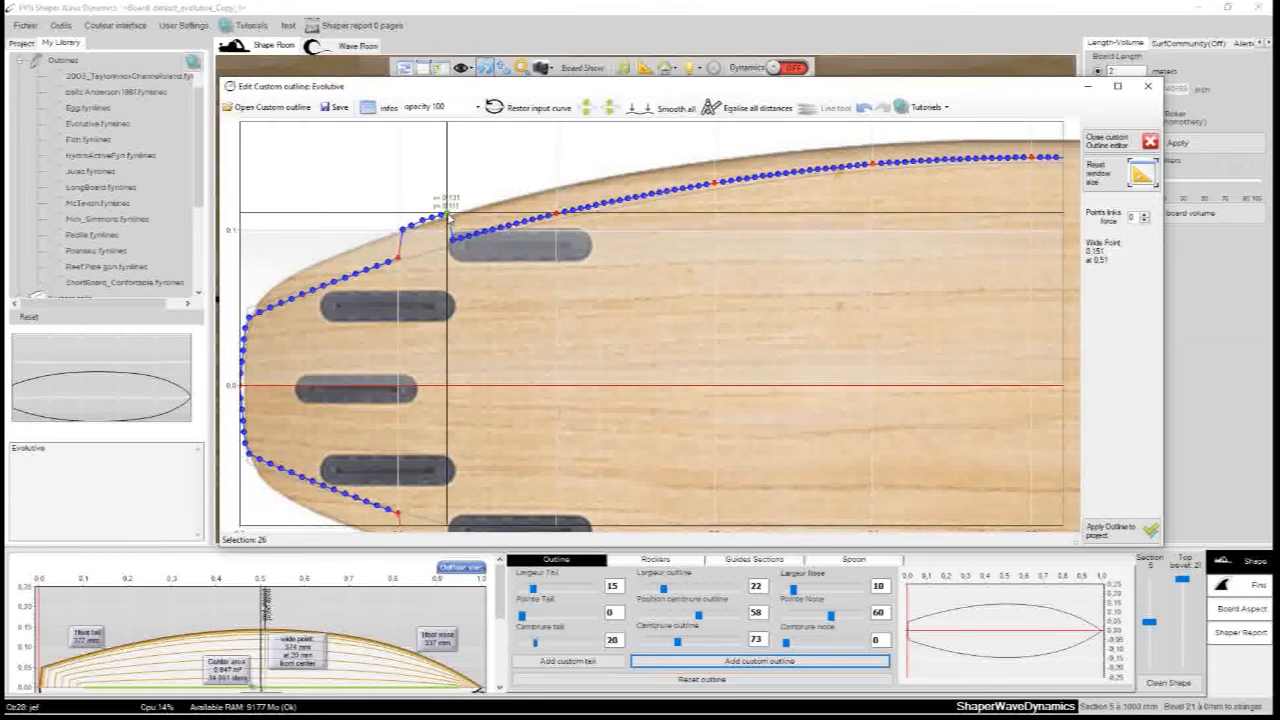
scroll(466, 303, up, 2)
scroll(464, 302, down, 5)
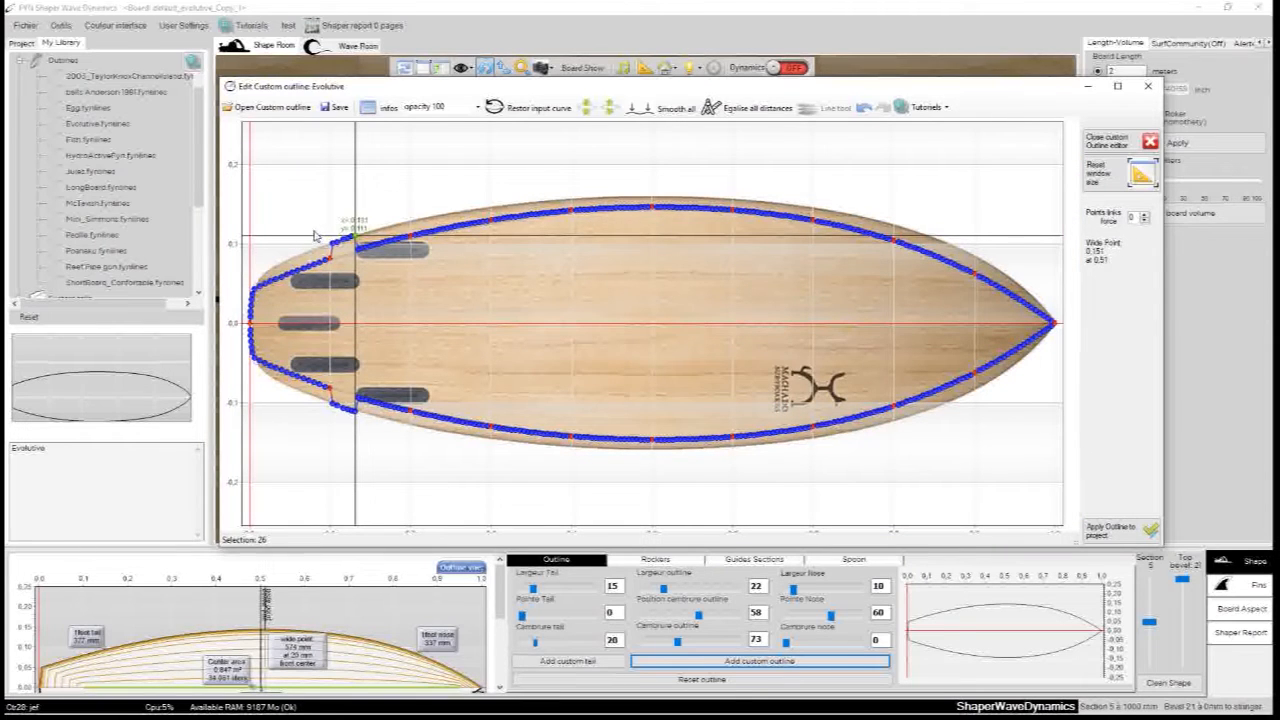
scroll(314, 236, up, 2)
scroll(410, 280, down, 2)
Select the upper outline points from 21 to 139 and open the guide lines tool on that range
drag(354, 237, 332, 243)
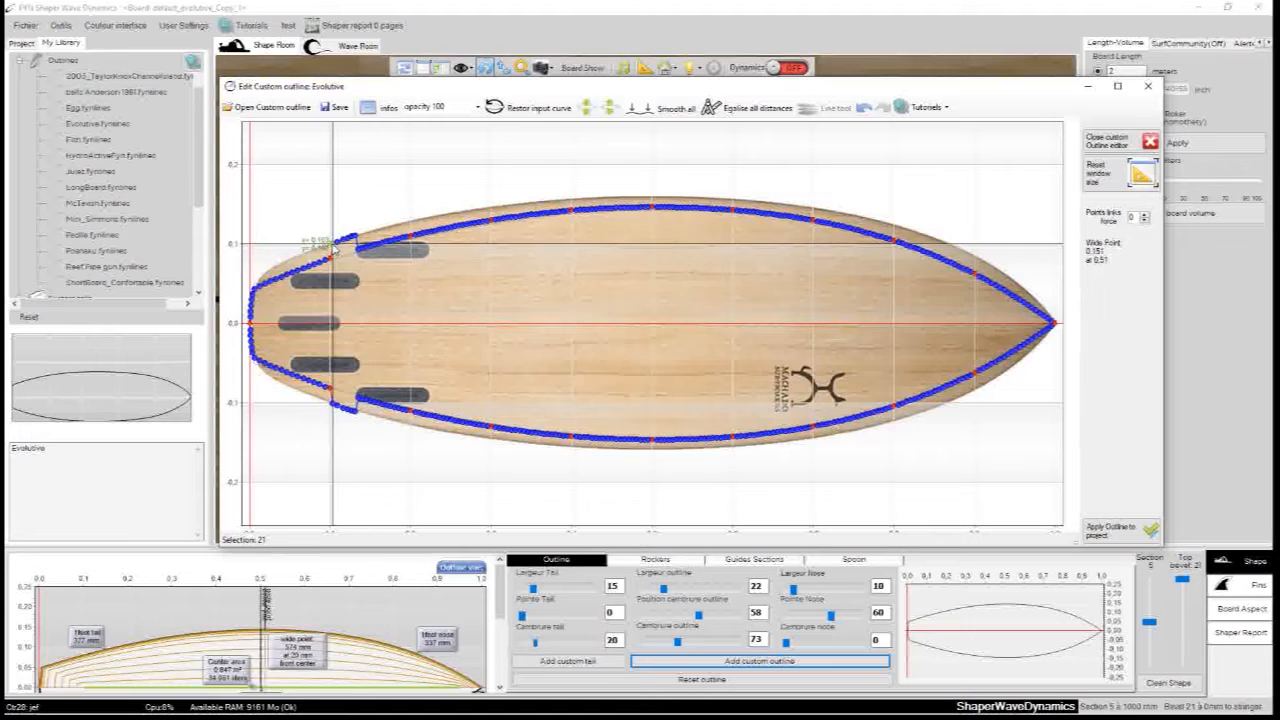
shift+click(814, 227)
right_click(815, 228)
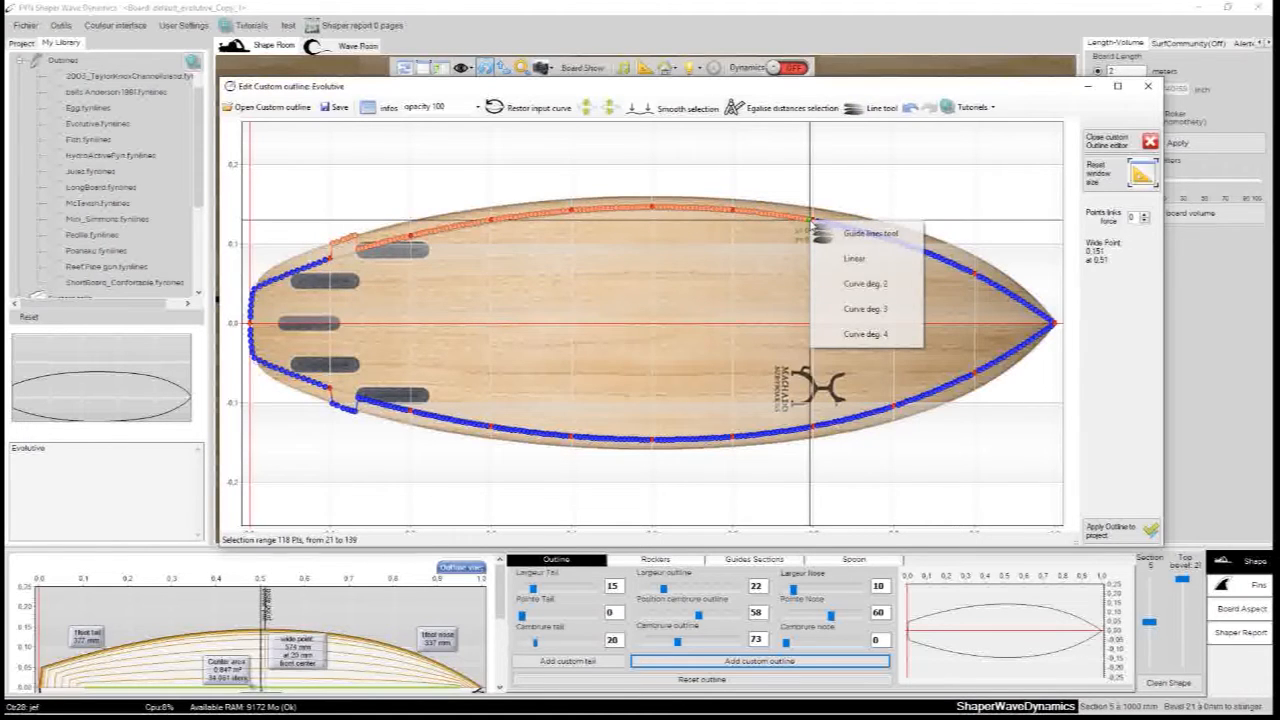
click(851, 234)
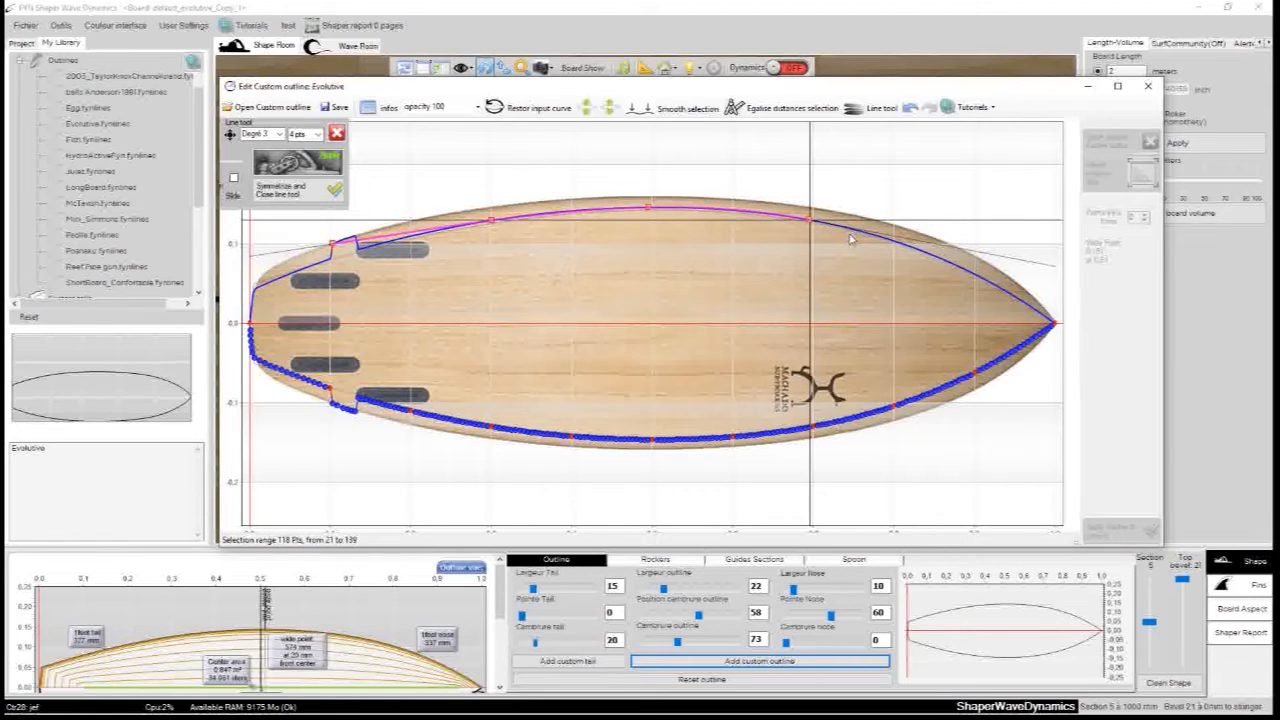
Fit the degree 3 guide line's four control points to the board image's upper edge and apply the curve to the outline
mouse_move(812, 227)
mouse_down()
mouse_move(815, 172)
mouse_move(807, 210)
mouse_up()
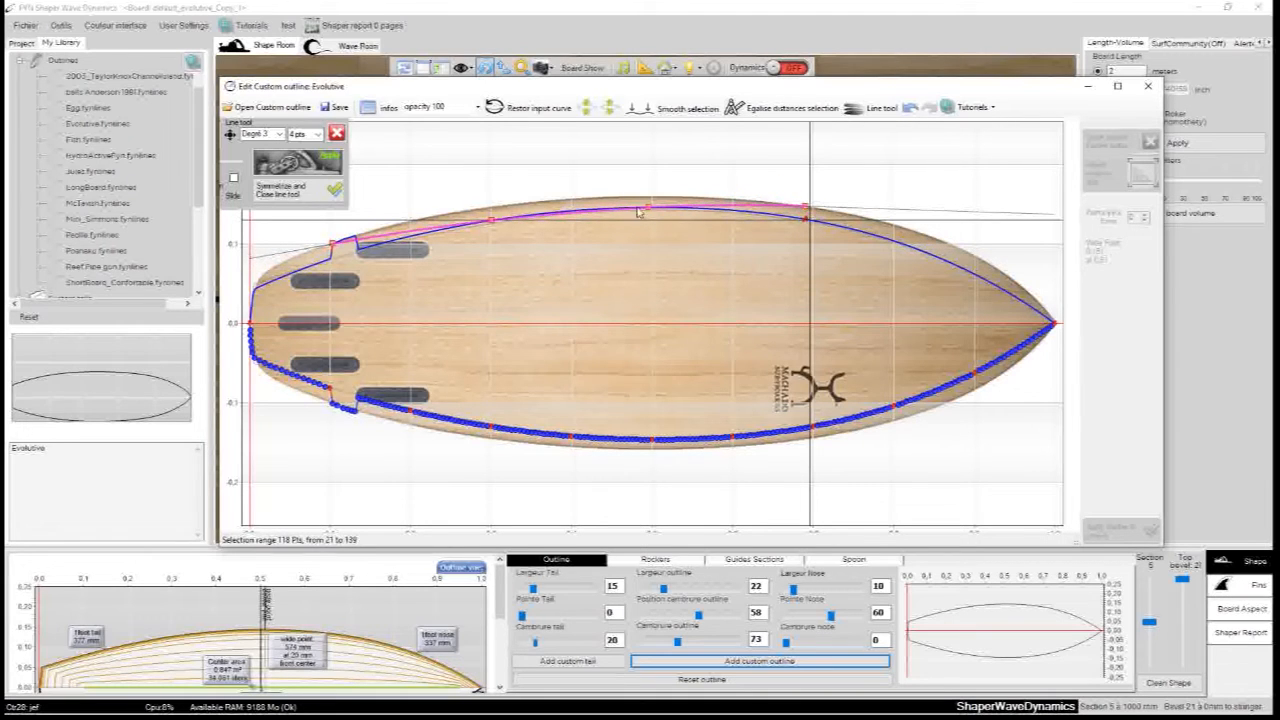
drag(649, 210, 650, 202)
drag(497, 226, 488, 212)
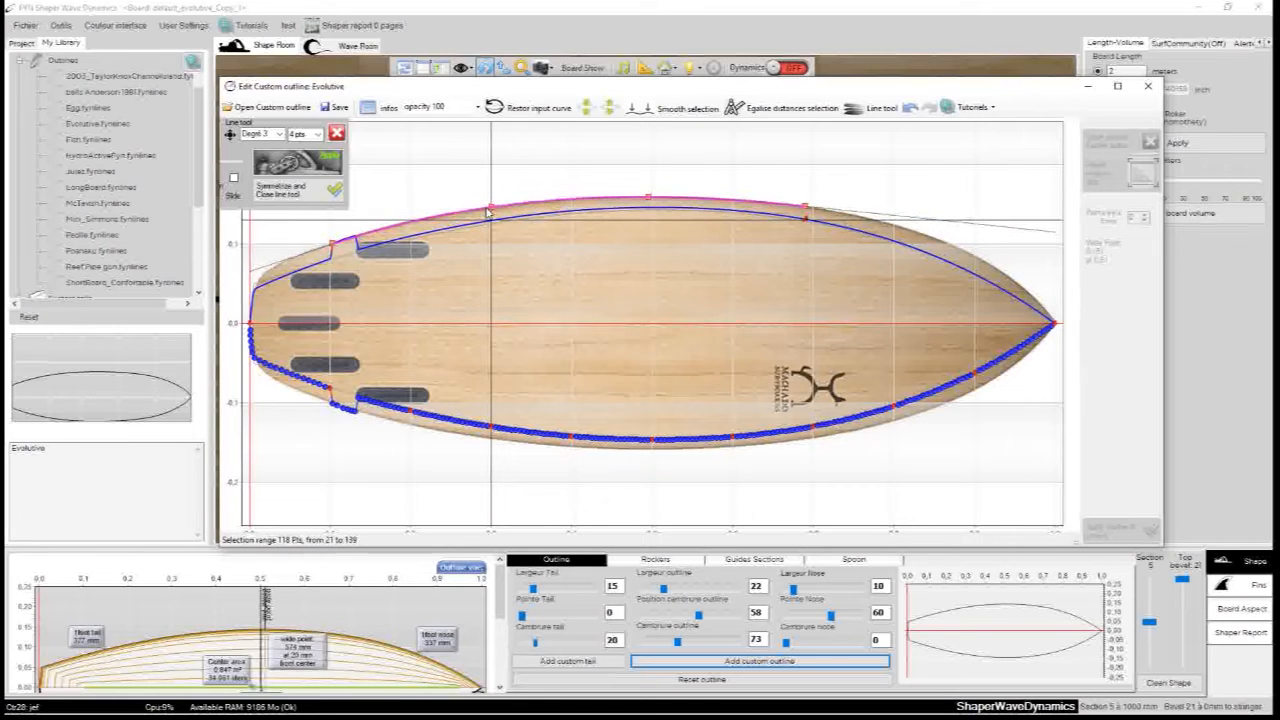
drag(331, 244, 328, 254)
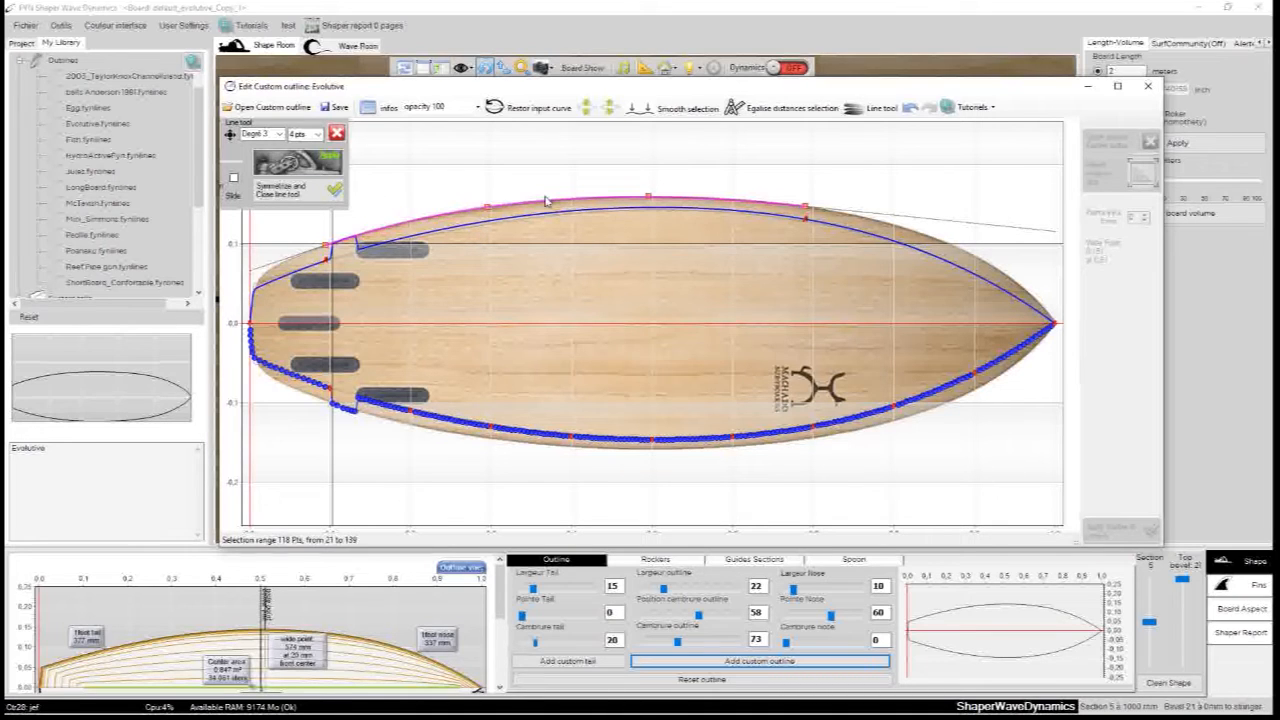
click(323, 170)
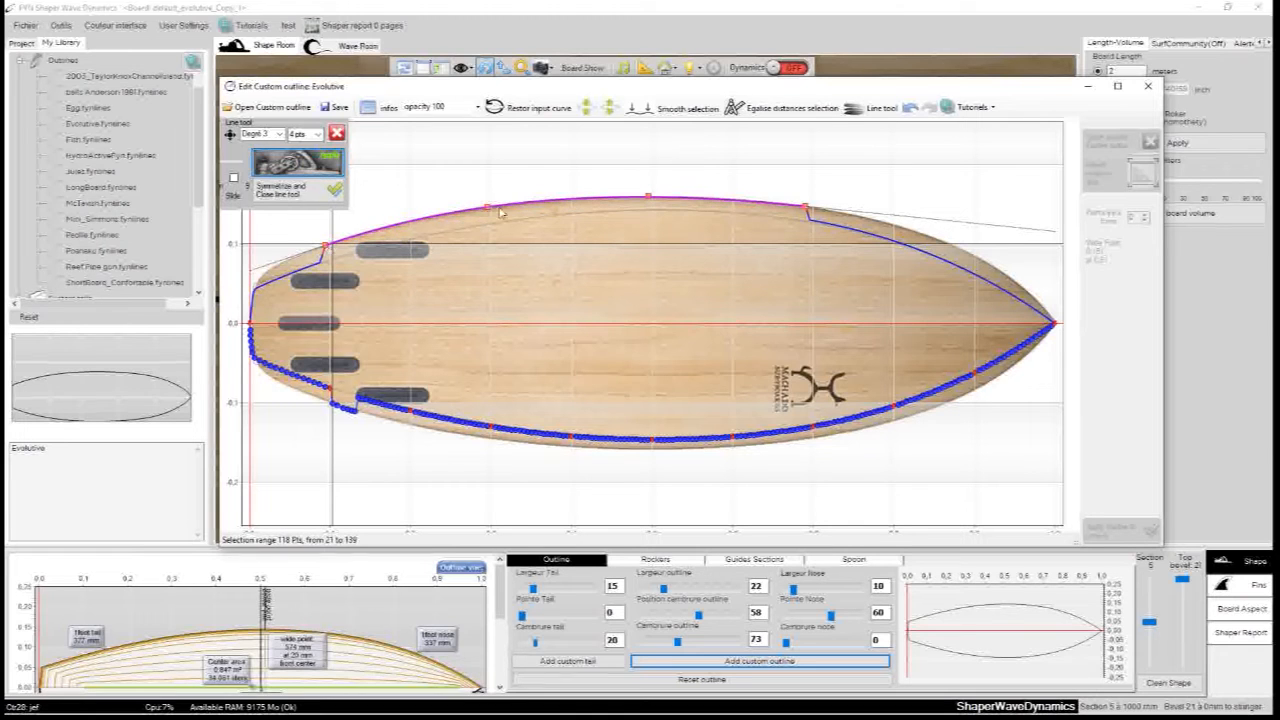
Reposition the guide line between the upper middle and the nose, fit its control points to the board image's edge, and apply it
drag(806, 210, 1036, 305)
drag(563, 208, 507, 250)
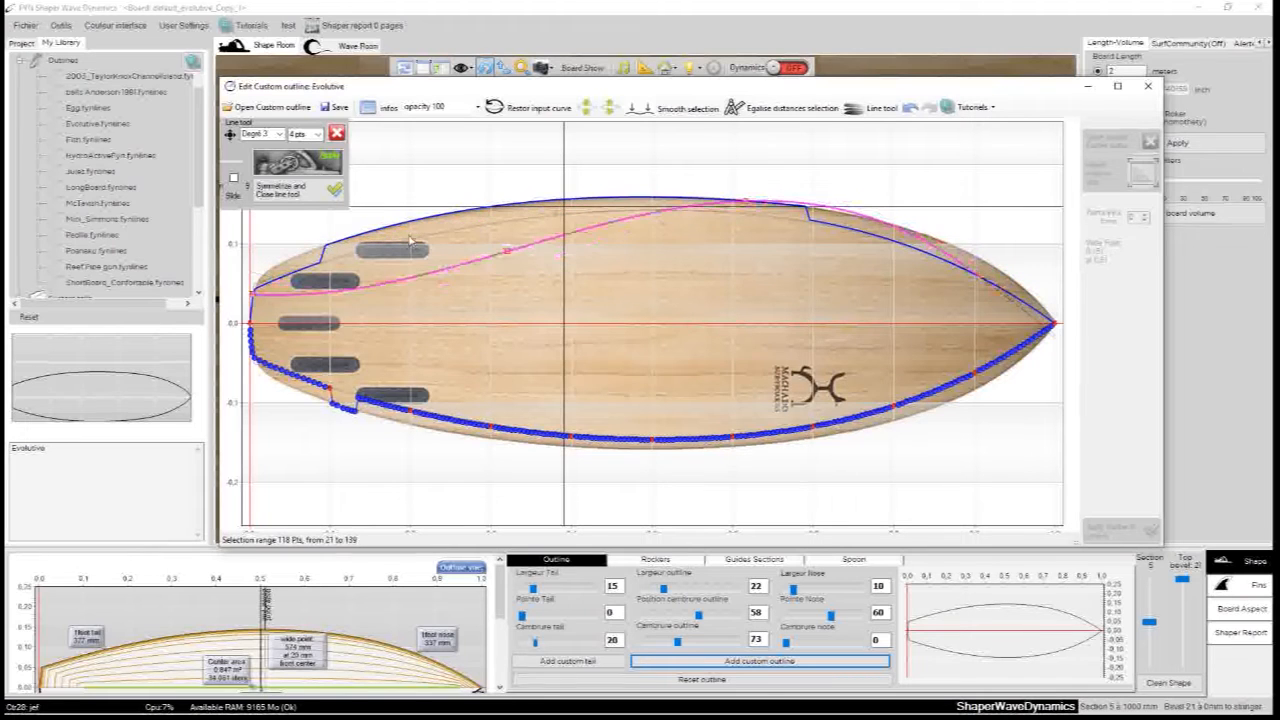
drag(253, 296, 561, 206)
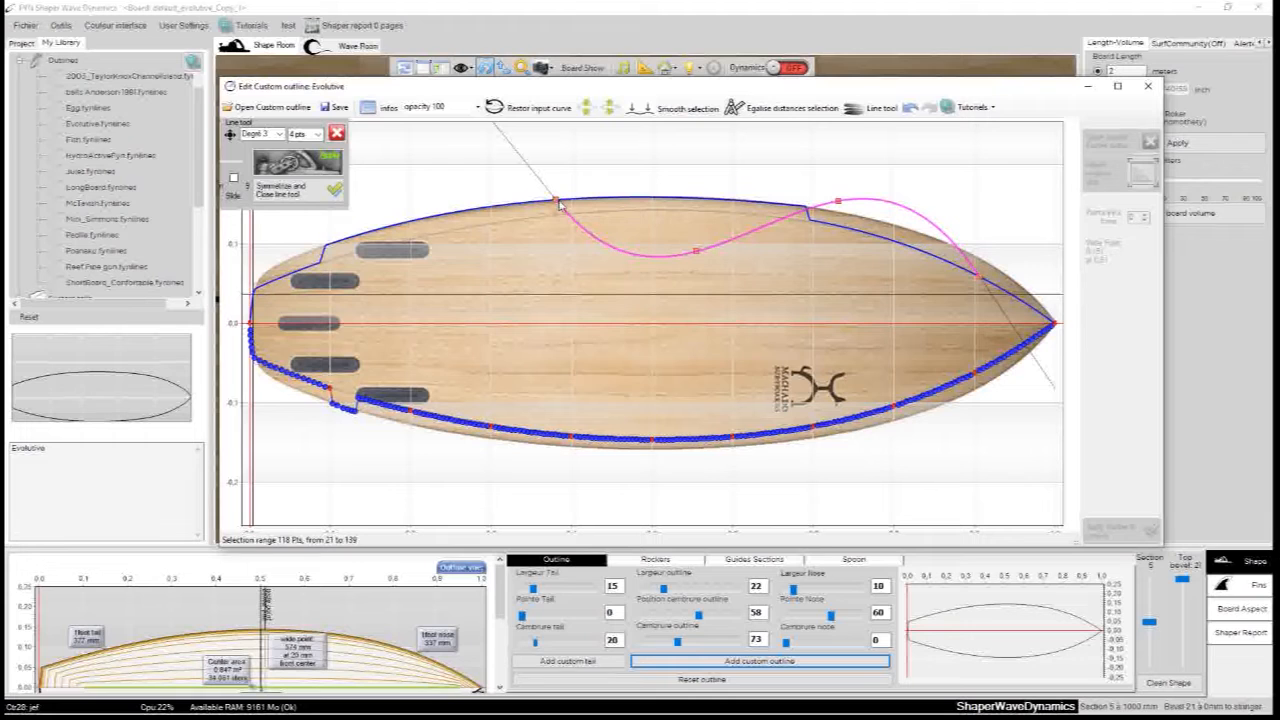
drag(695, 251, 700, 203)
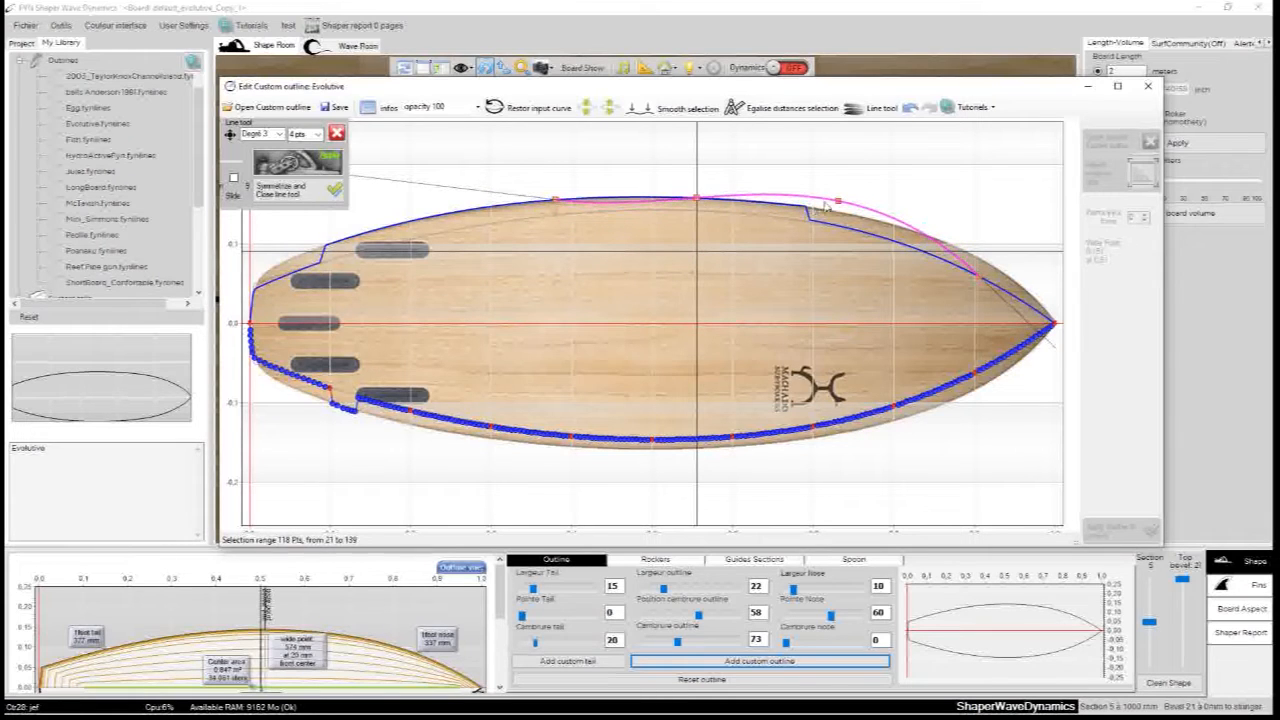
drag(838, 203, 837, 212)
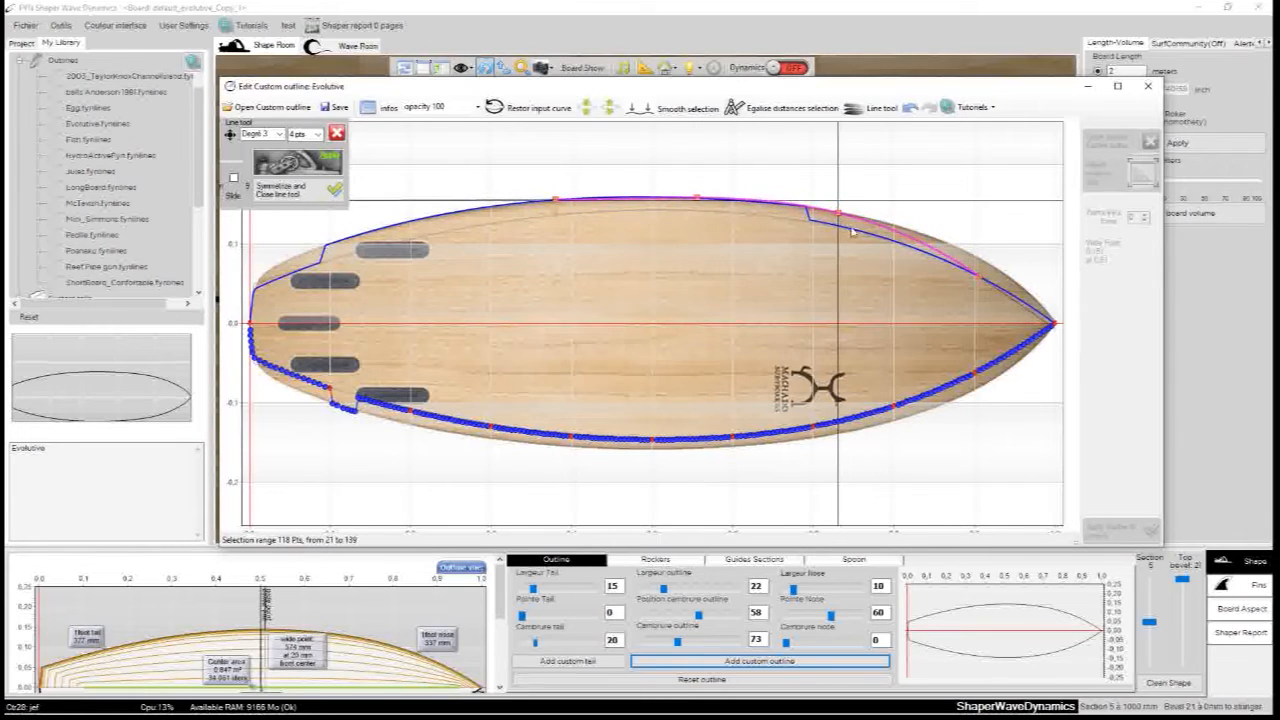
drag(980, 282, 983, 264)
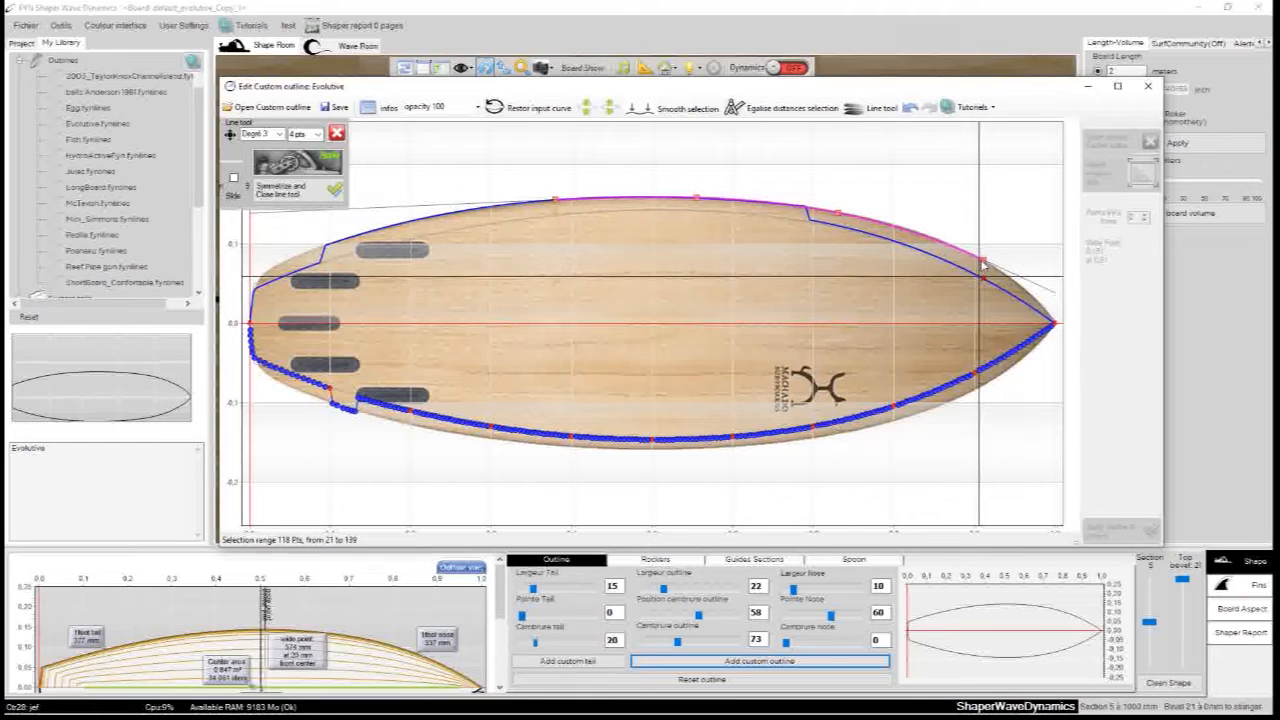
drag(837, 213, 838, 218)
click(295, 170)
Span the guide line from the upper front edge to the nose tip and lower its two inner control points
drag(983, 263, 1060, 328)
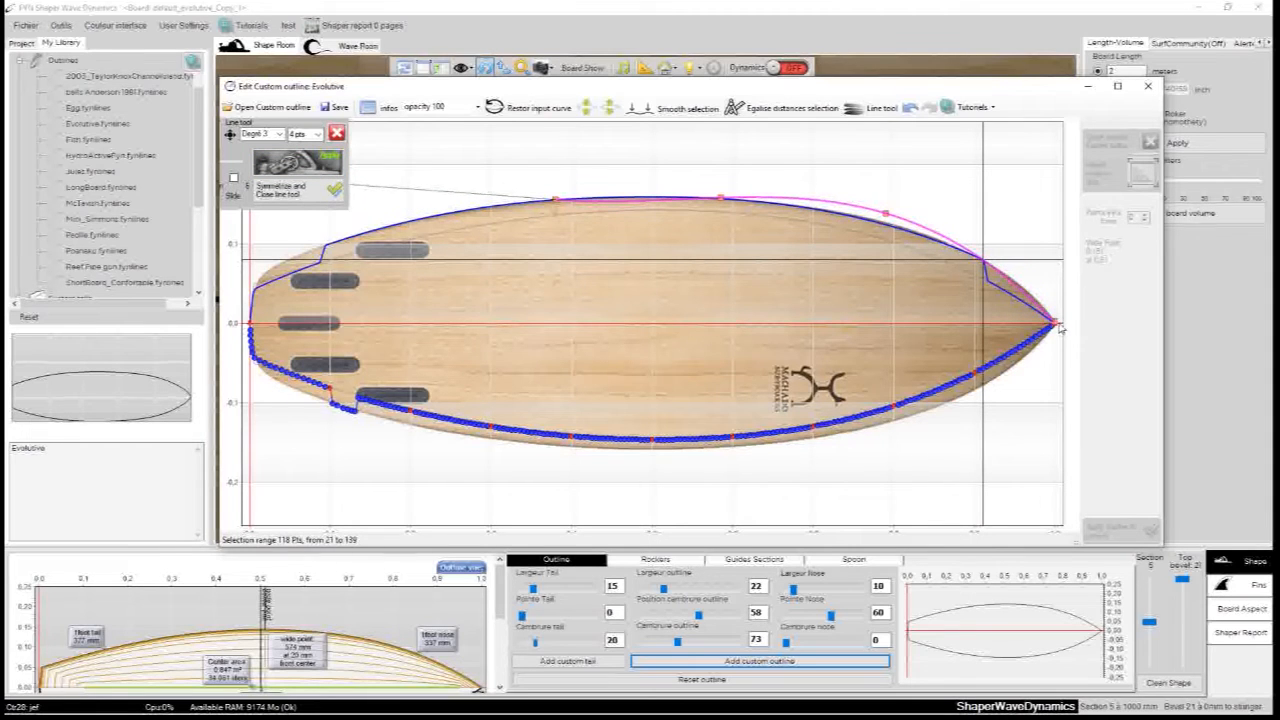
drag(550, 203, 812, 210)
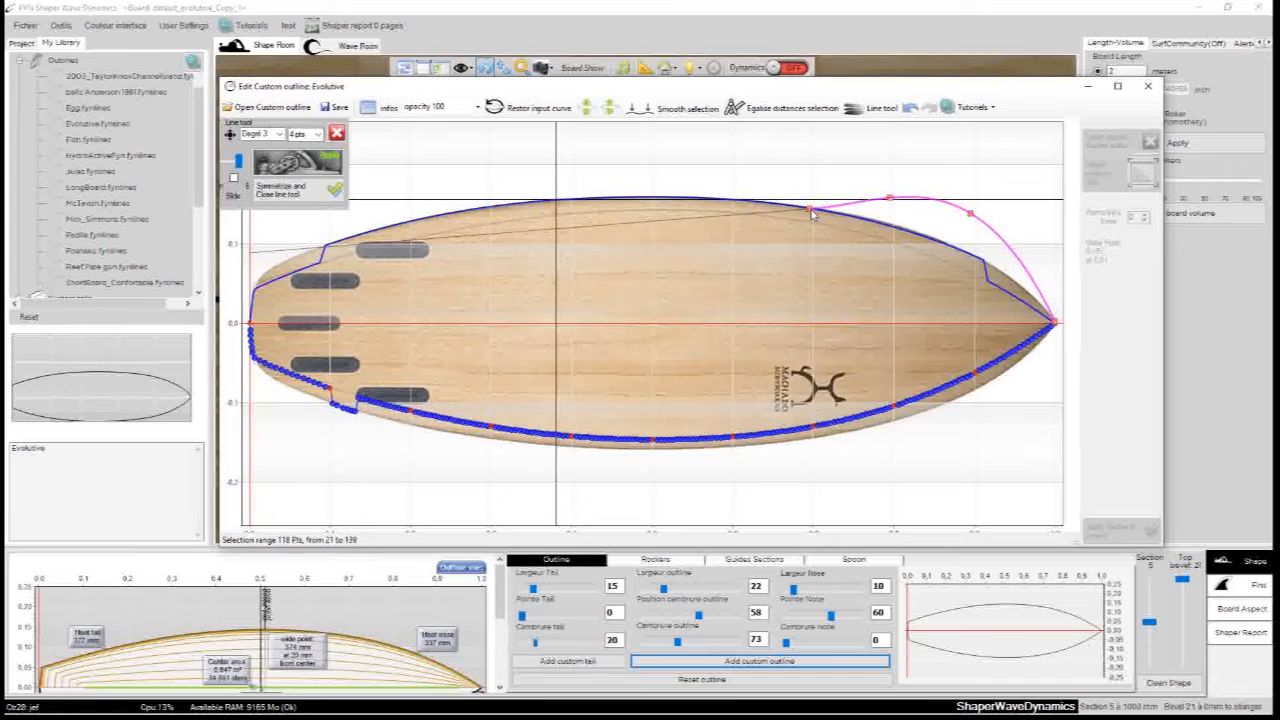
drag(969, 213, 970, 229)
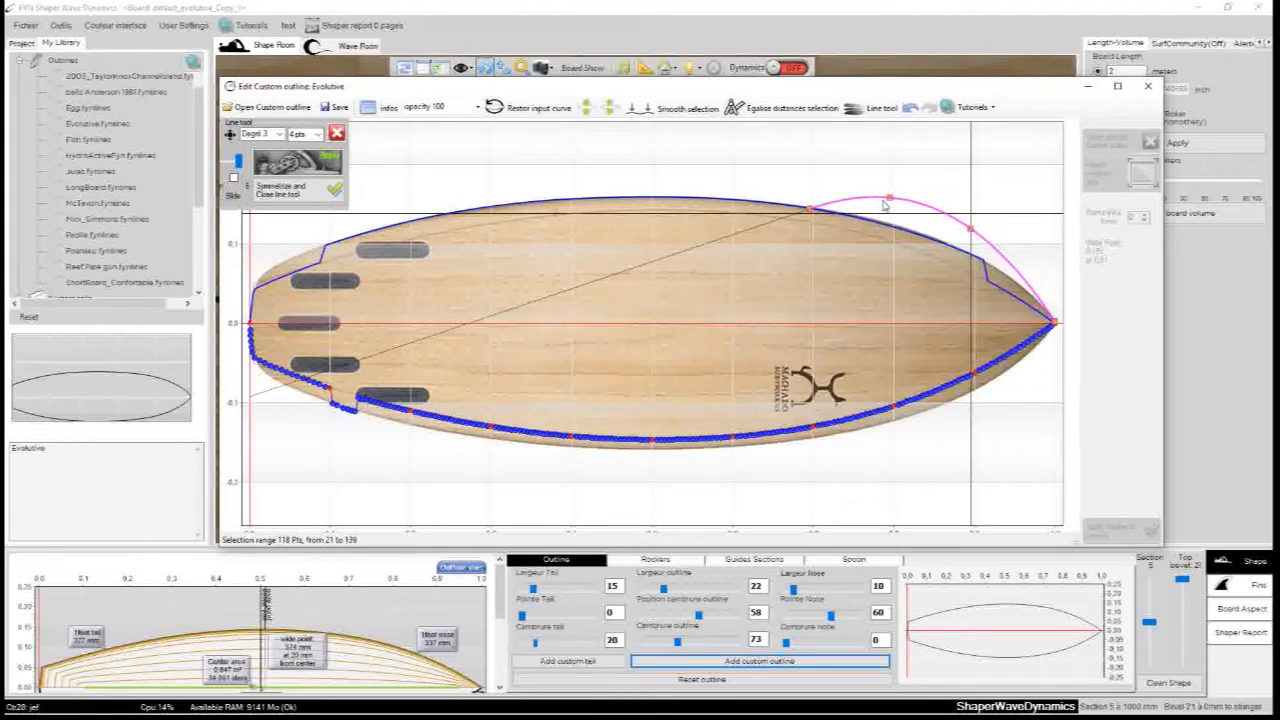
drag(888, 199, 890, 205)
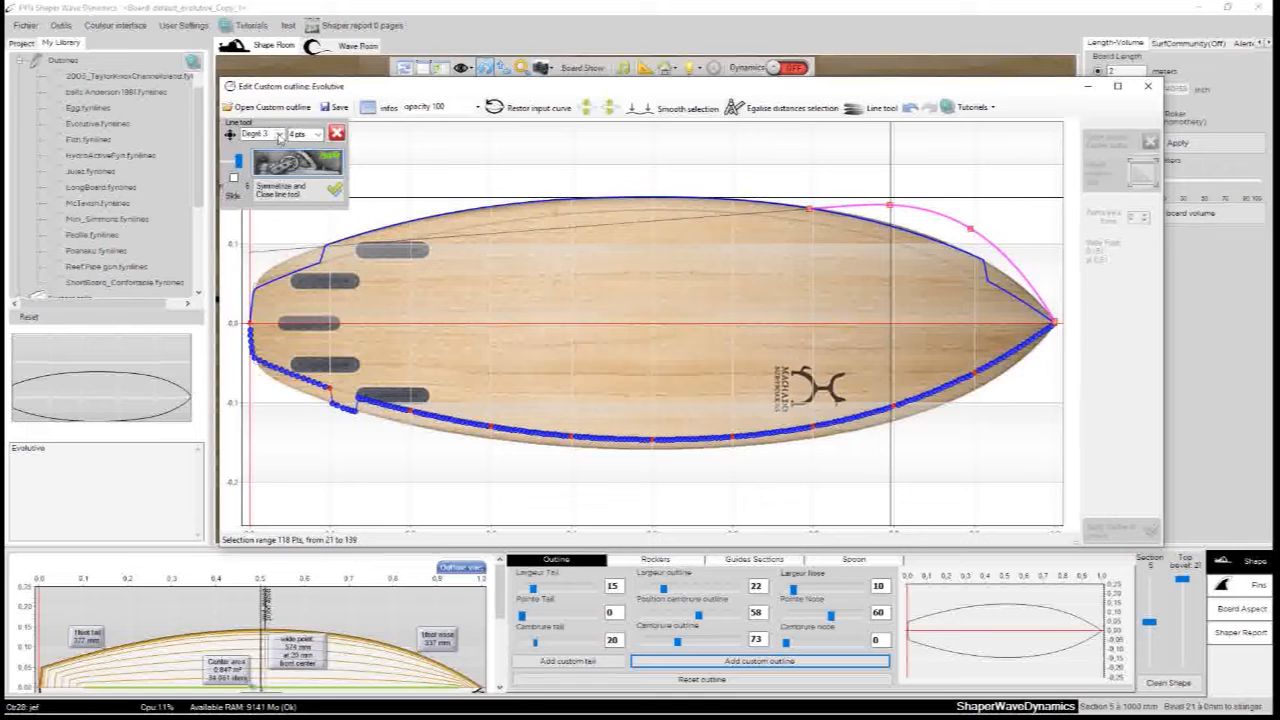
Move the Line tool box onto the board, set the guide line to Degré 4, and raise its three inner control points
drag(230, 135, 685, 260)
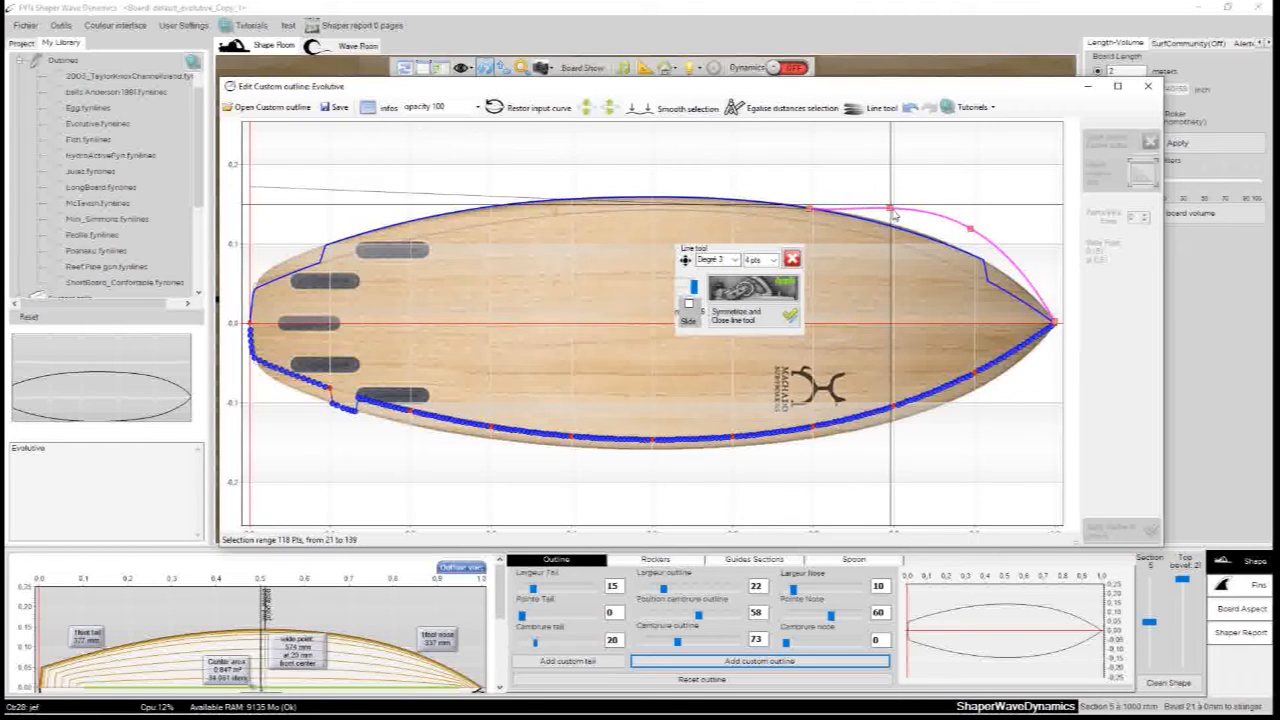
click(732, 260)
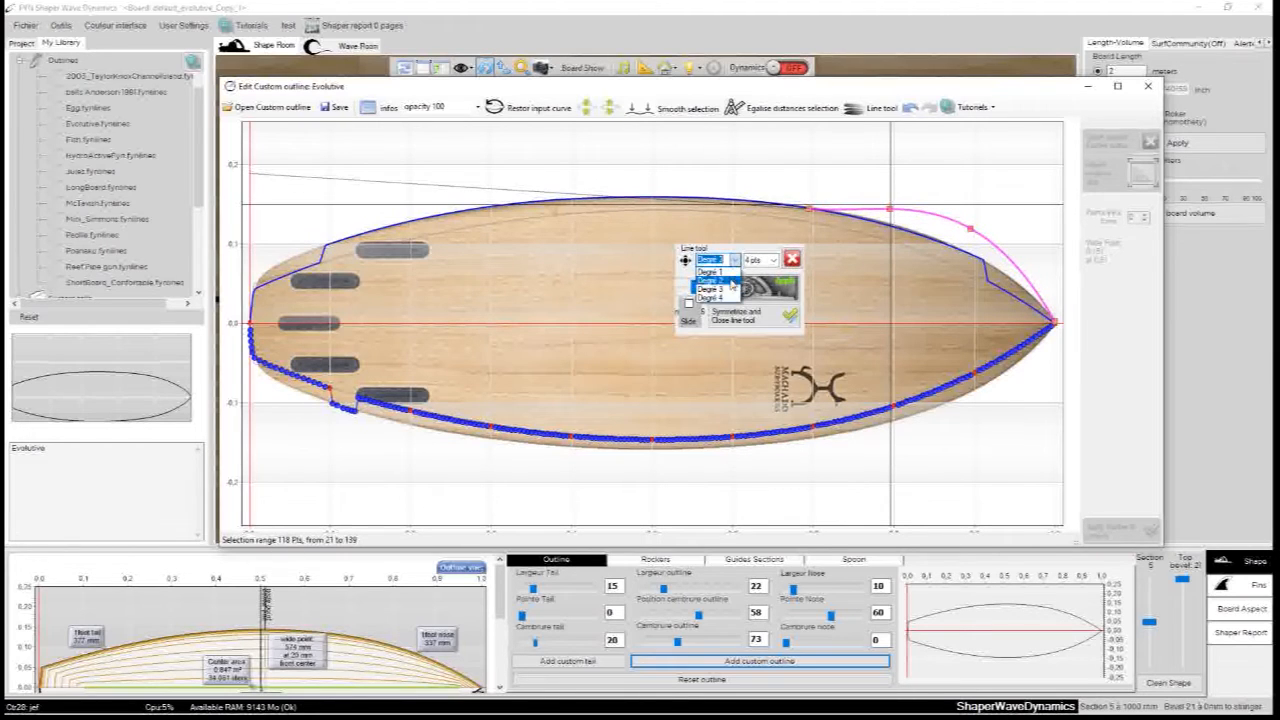
click(722, 297)
drag(873, 221, 872, 205)
drag(932, 241, 931, 220)
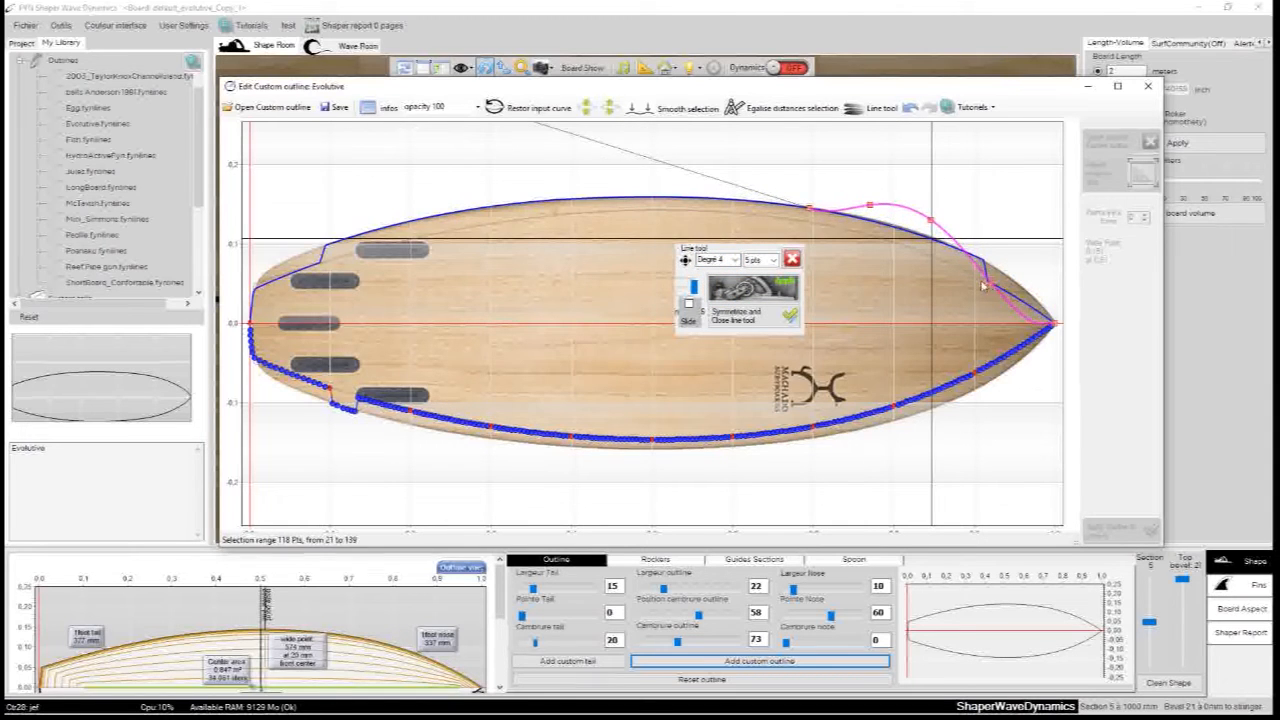
drag(990, 283, 990, 258)
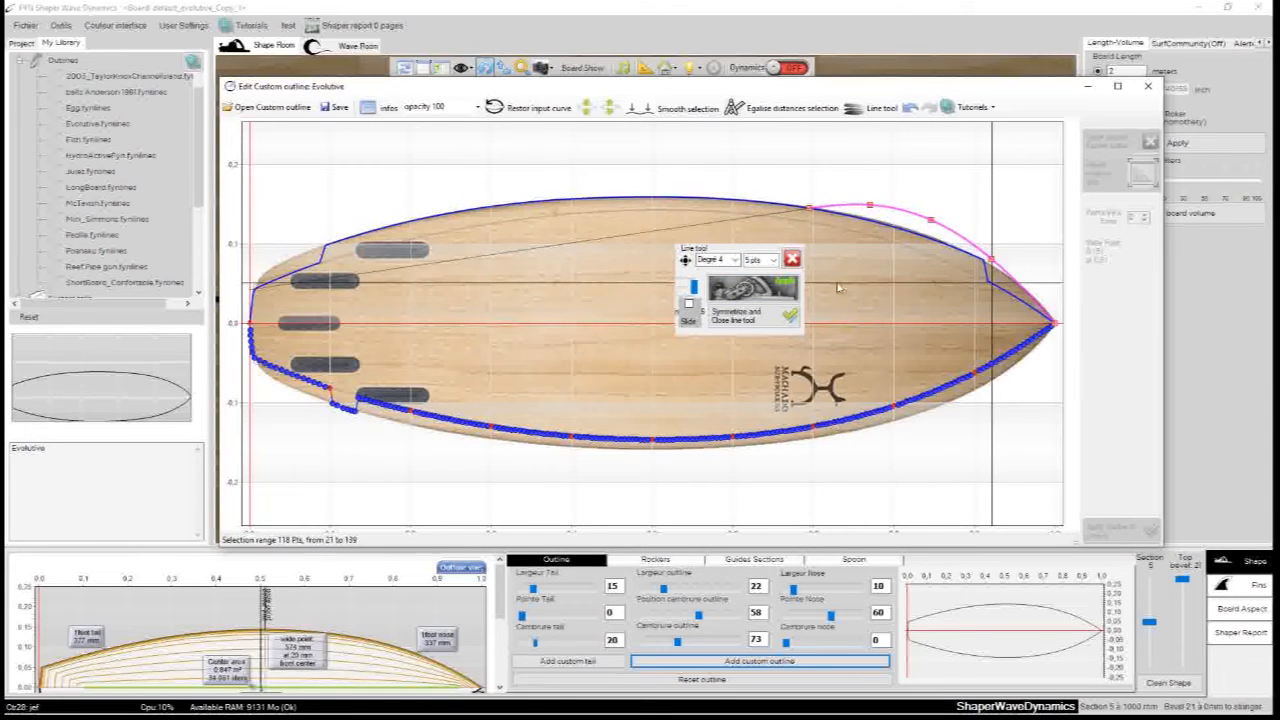
Try the nose guide line at Degré 1 and Degré 2, and set it to Degré 3
click(731, 260)
click(724, 272)
click(731, 264)
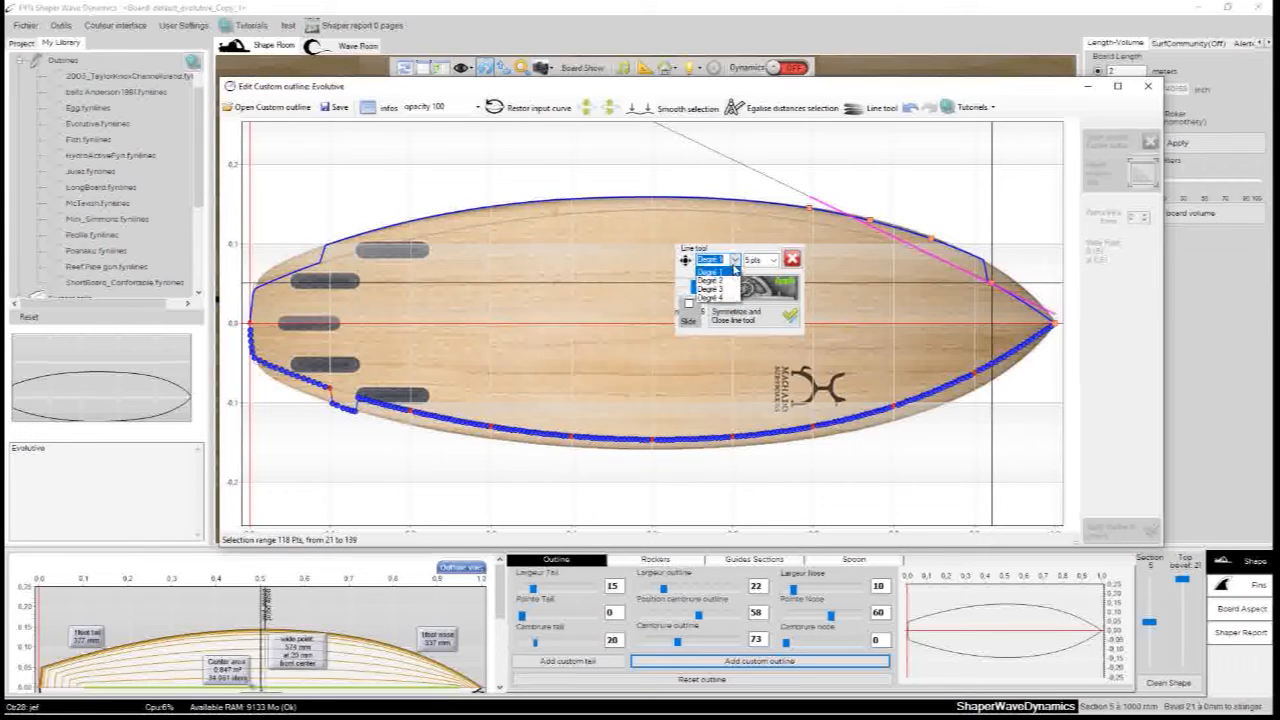
click(716, 283)
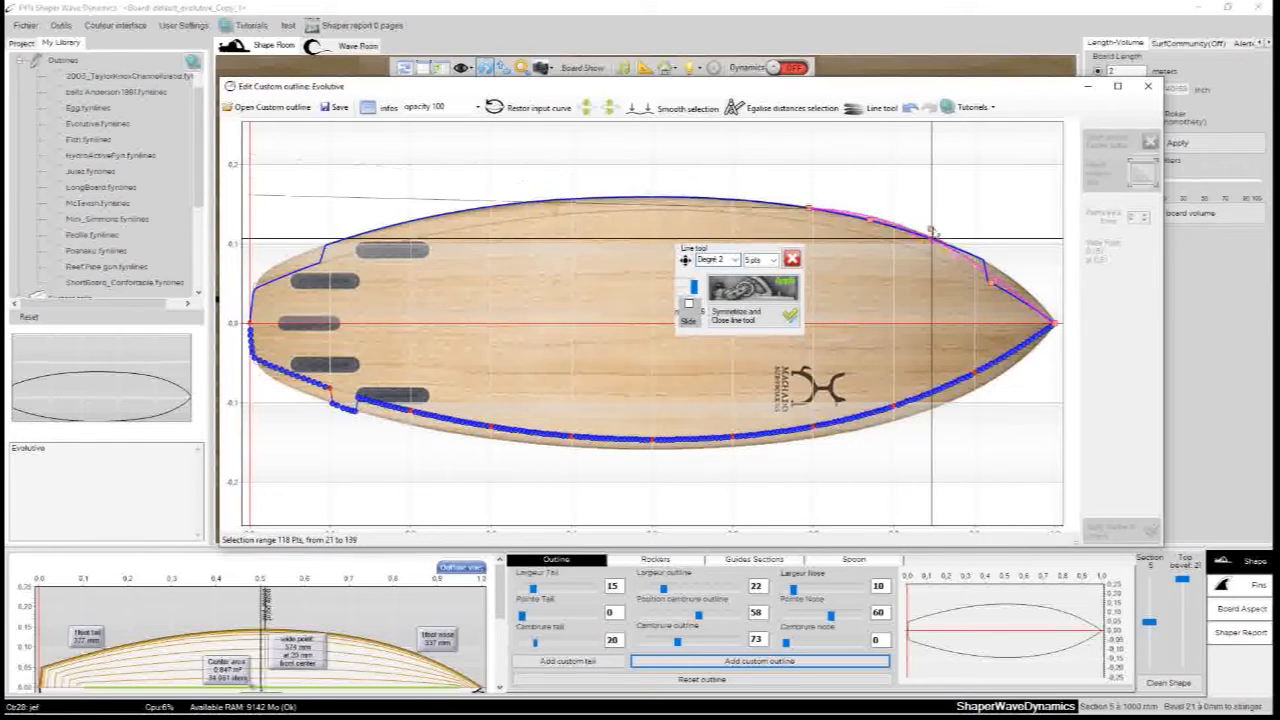
click(731, 260)
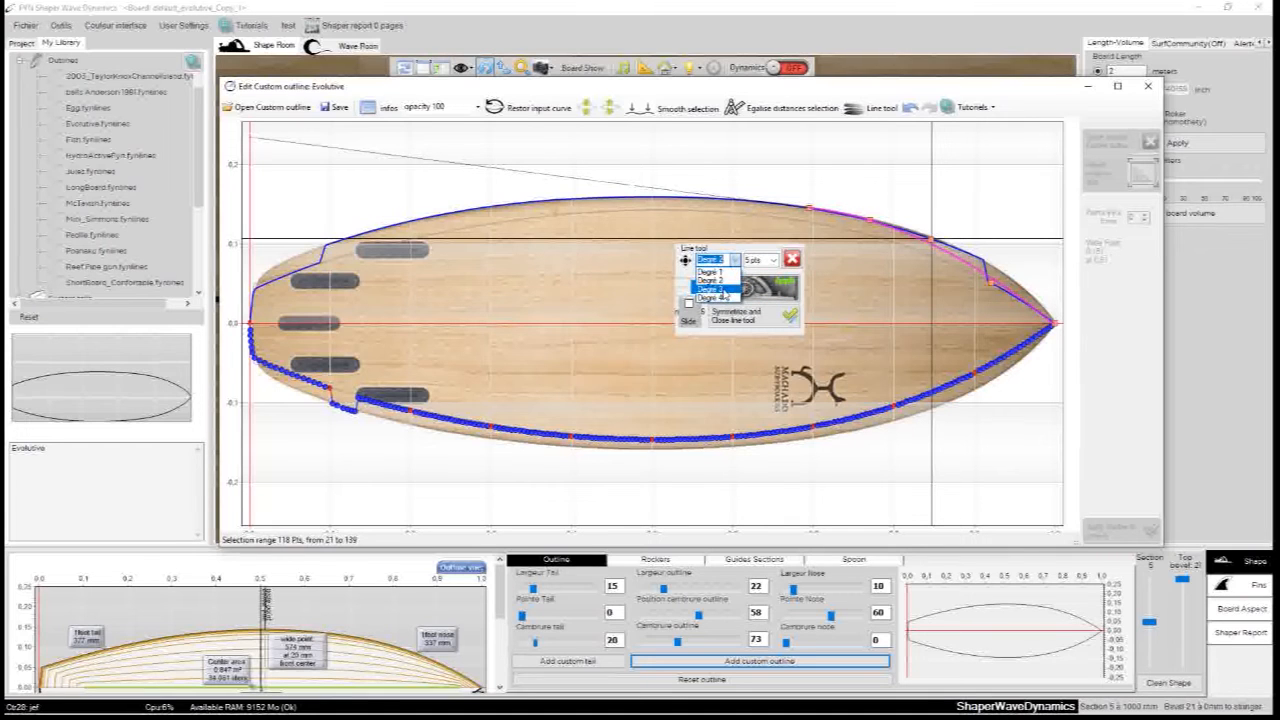
click(711, 289)
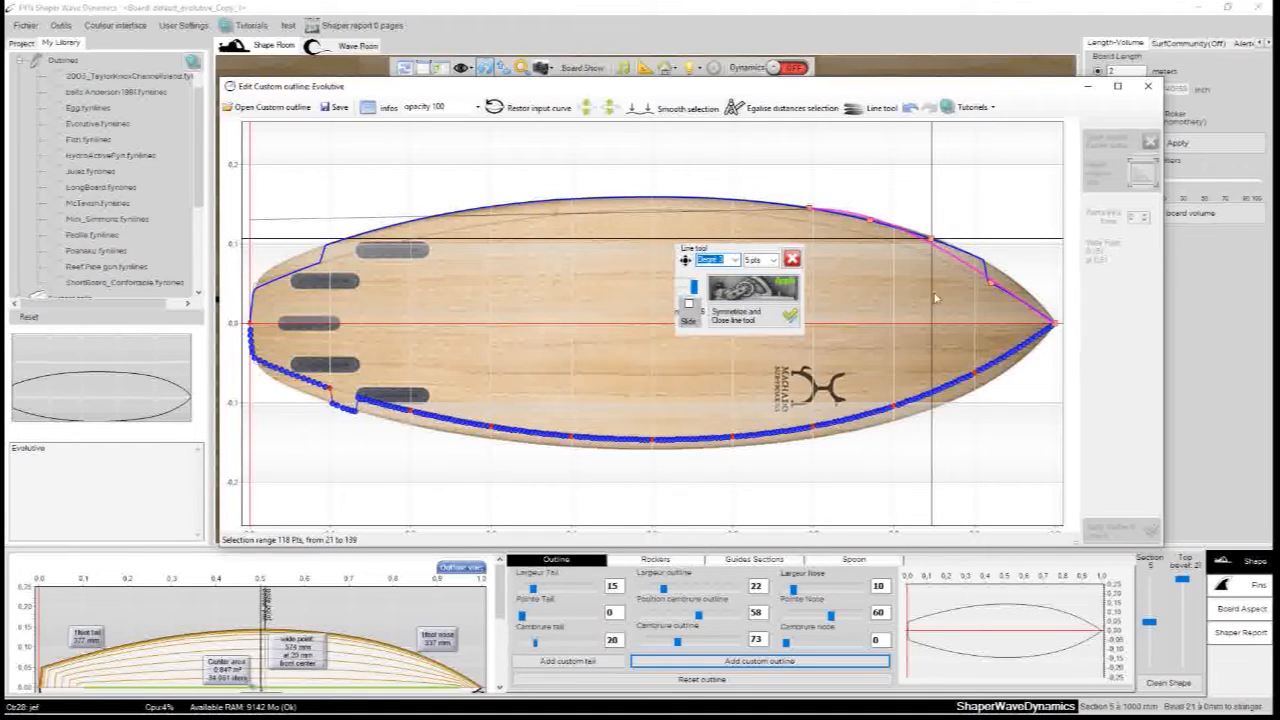
Fit the guide line's inner control points to the board image's nose edge and apply the curve to the outline
drag(991, 283, 993, 267)
drag(871, 221, 870, 219)
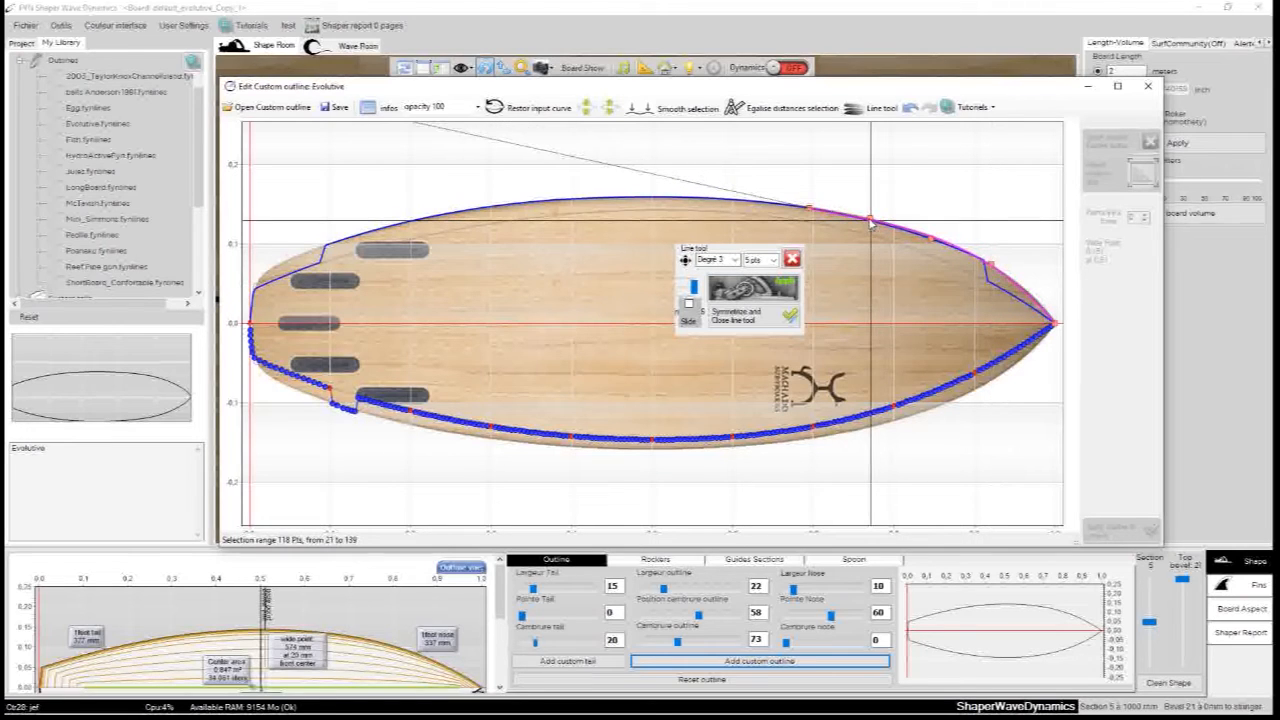
click(756, 290)
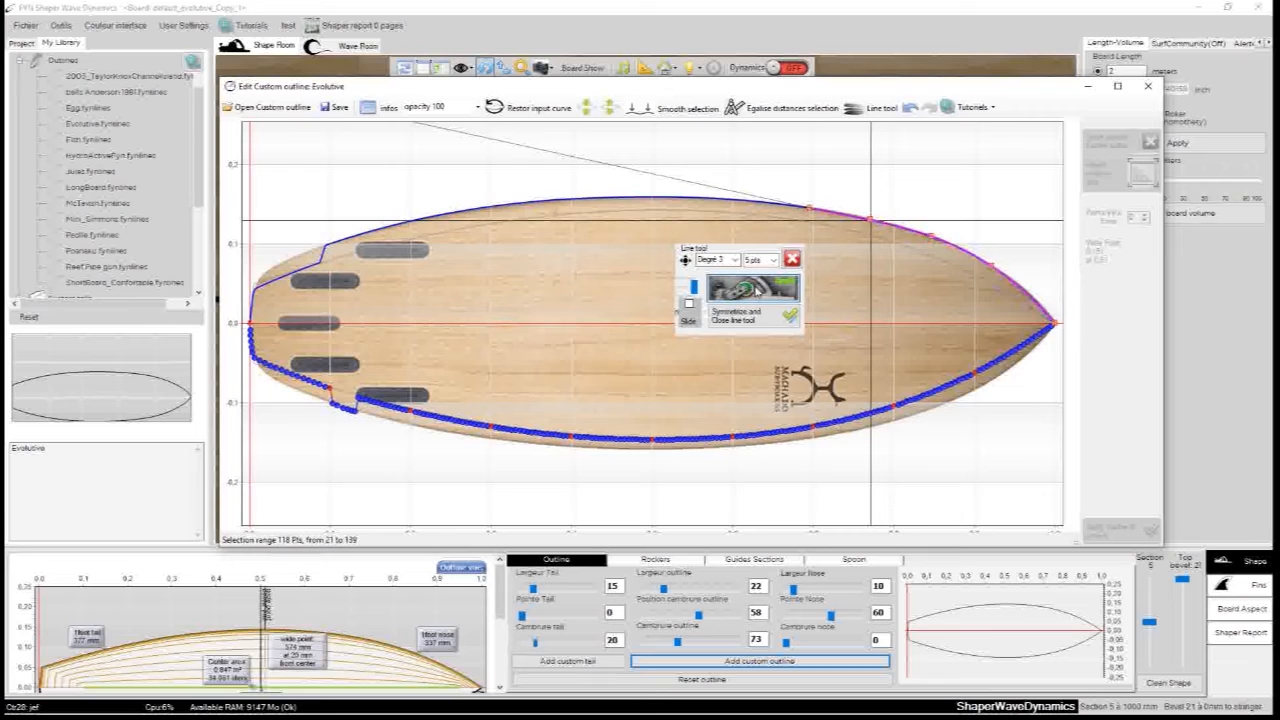
Span the guide line along the upper tail edge, from the tail corner to above the front fin box, and set it to 4 pts
drag(810, 210, 262, 283)
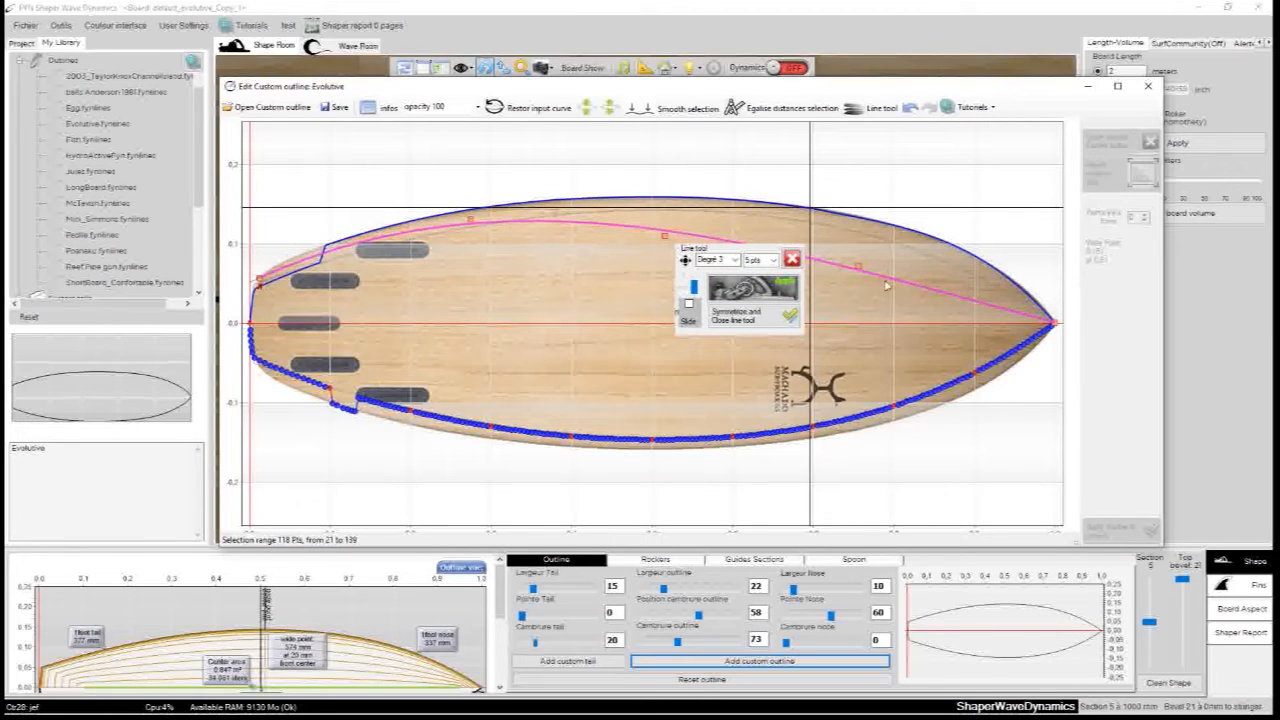
drag(1056, 326, 362, 236)
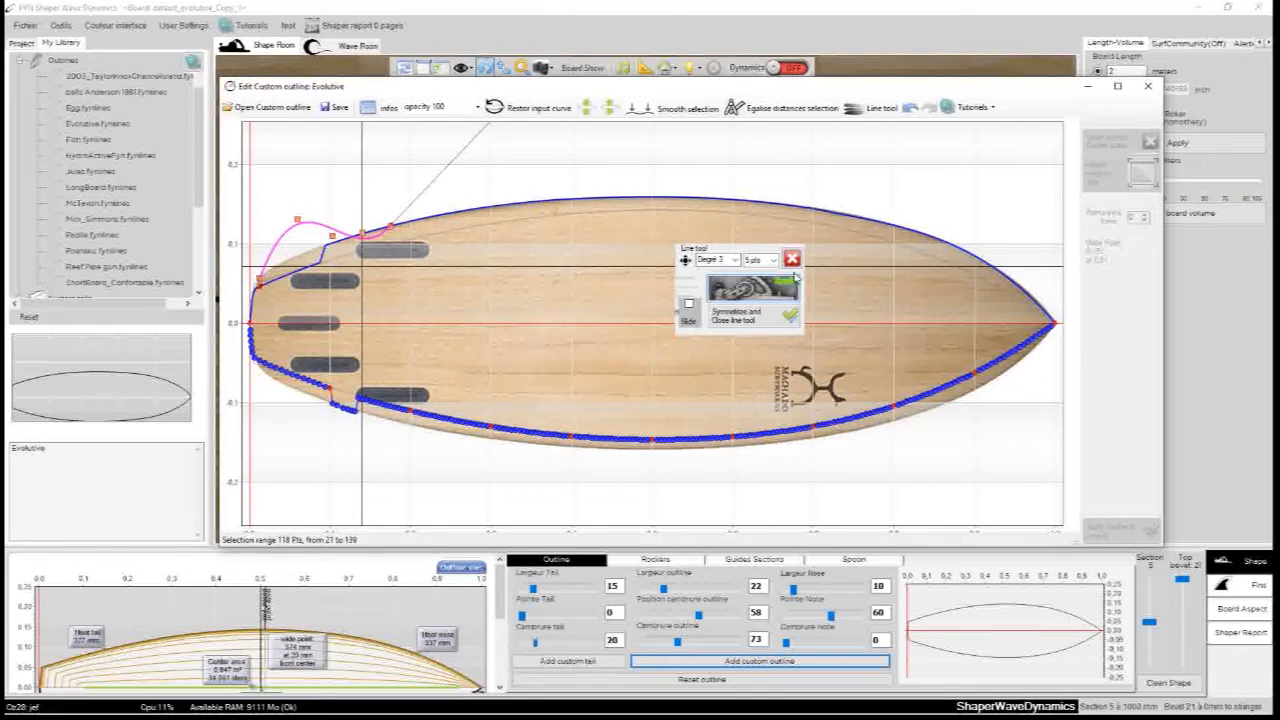
click(768, 260)
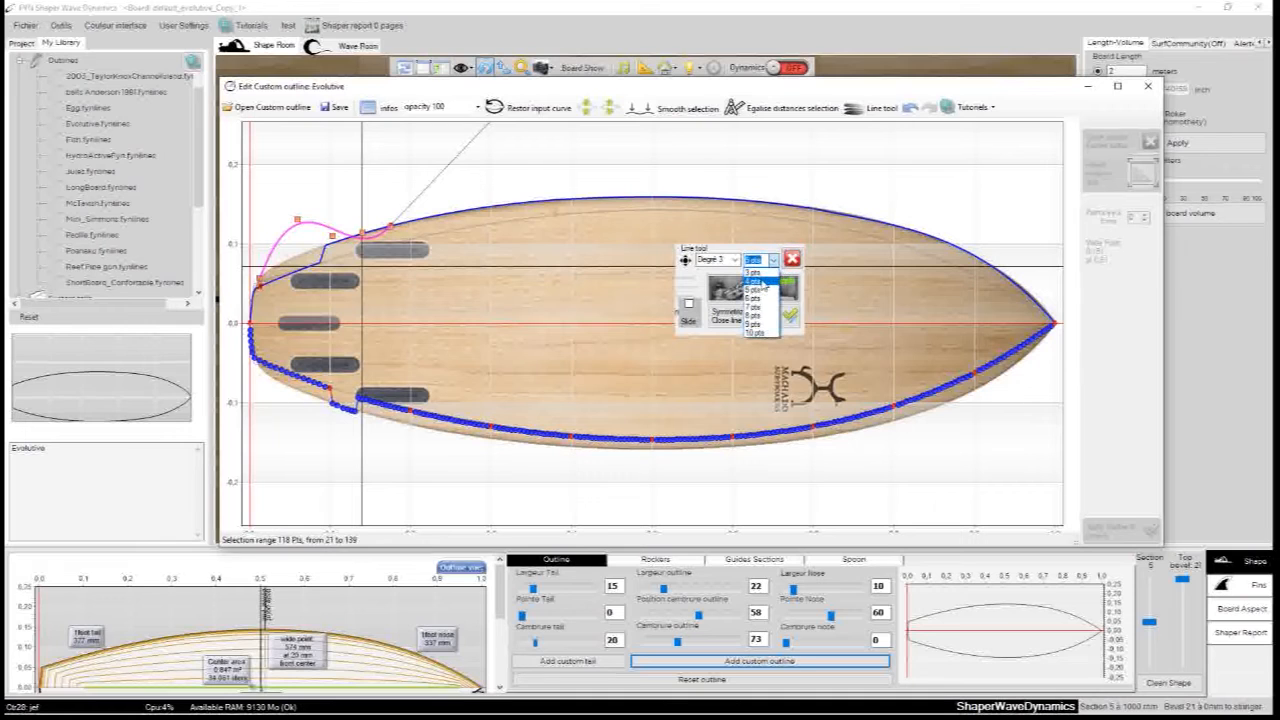
click(765, 281)
Fit the guide line's control points to the board image's tail edge, apply the curve, and symmetrize and close the line tool
drag(308, 268, 307, 249)
drag(260, 286, 261, 276)
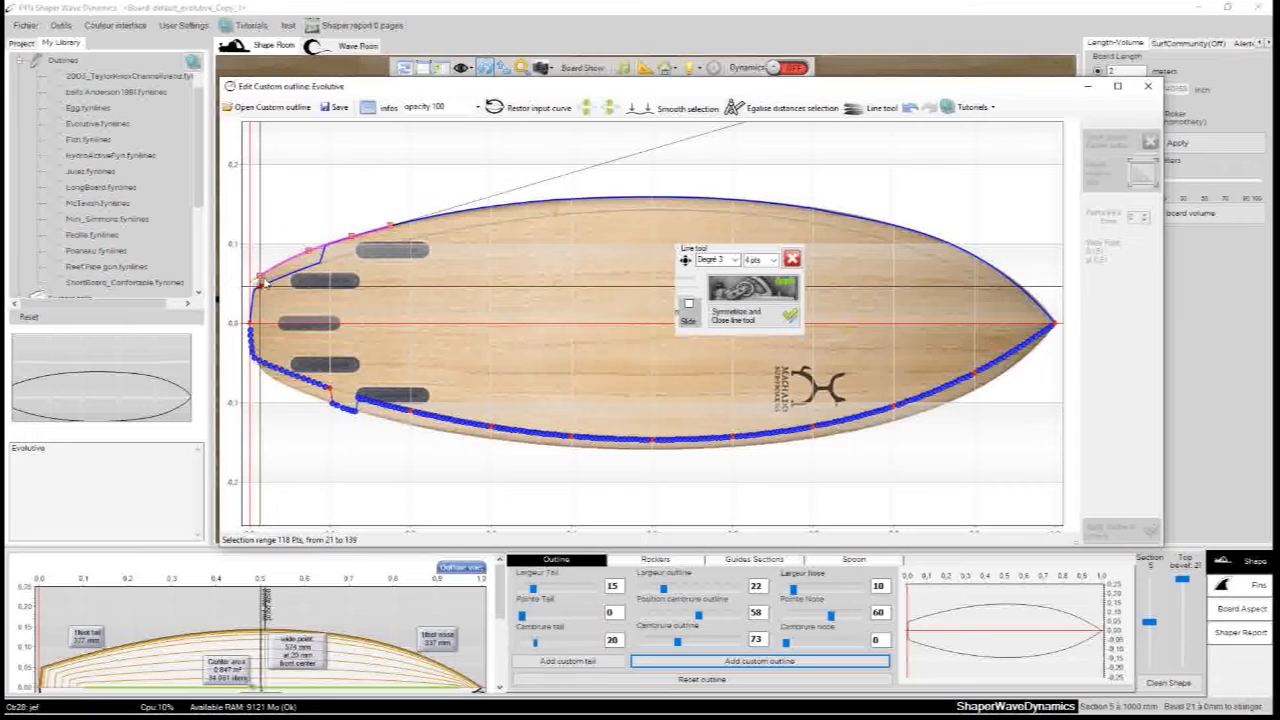
click(760, 292)
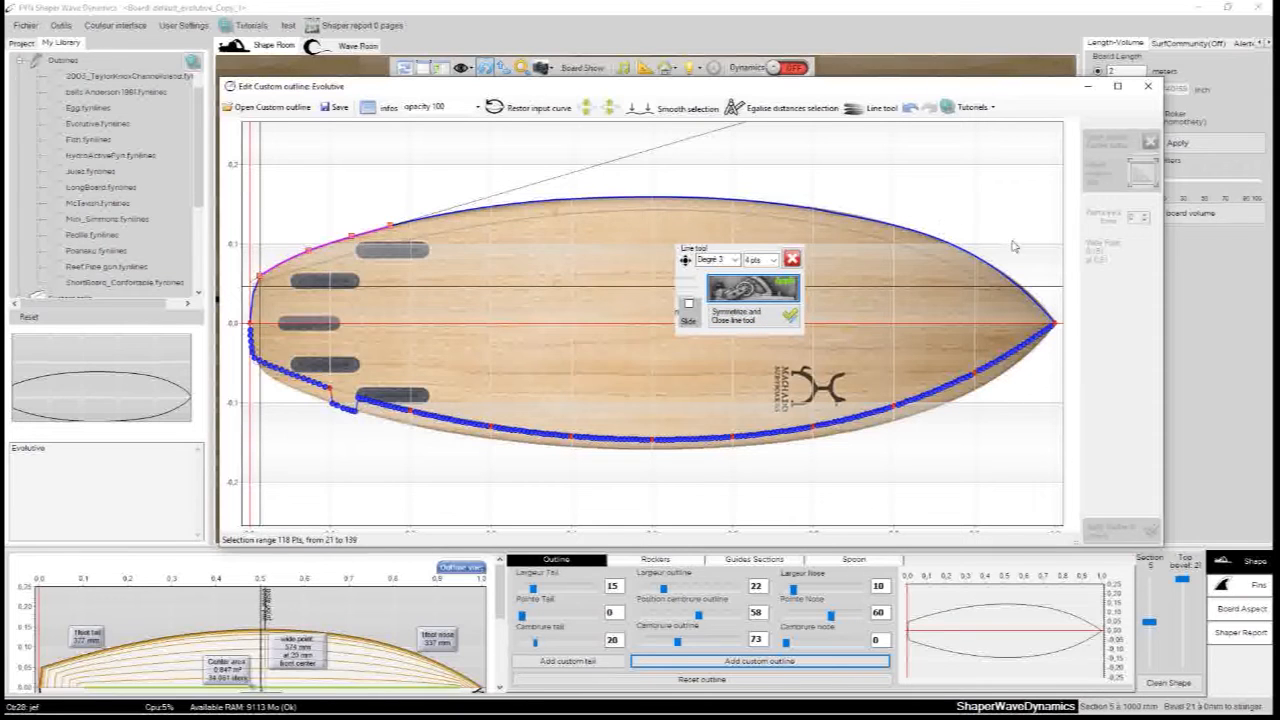
click(748, 318)
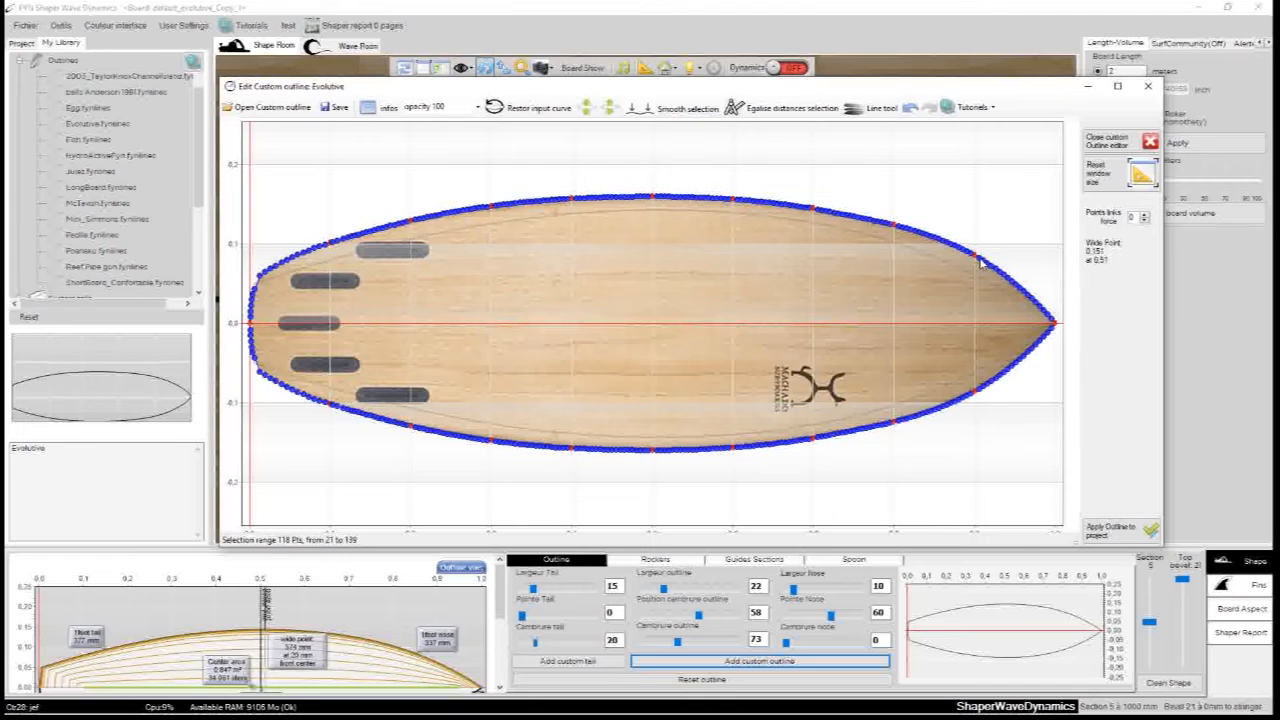
Smooth the selected outline points twice, pull the tail corner points back out to the board image, and apply the outline to the project
click(667, 117)
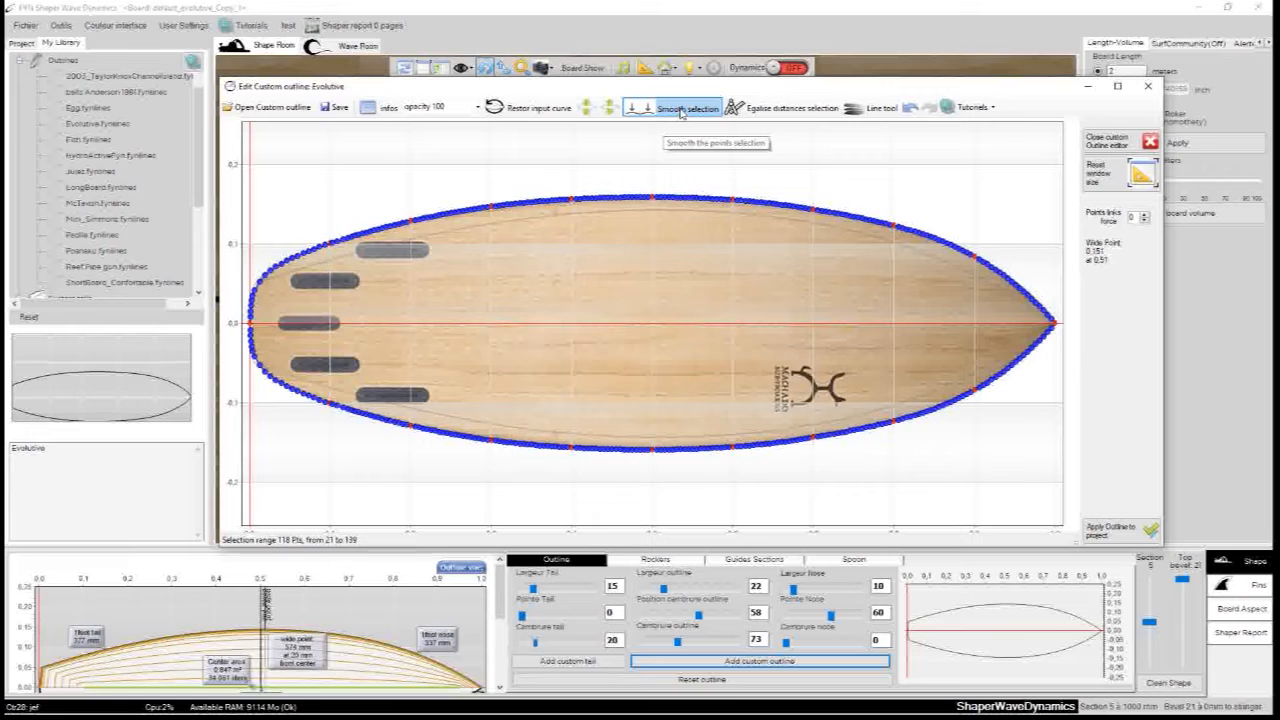
click(680, 110)
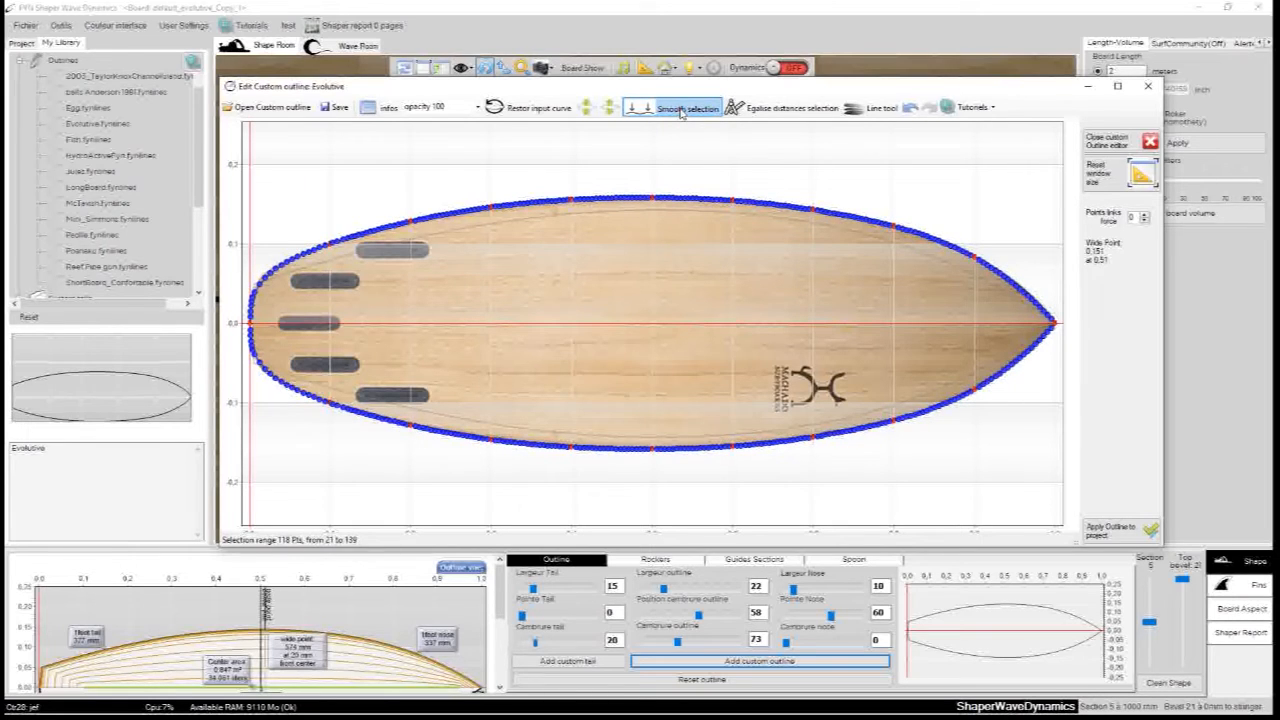
click(262, 287)
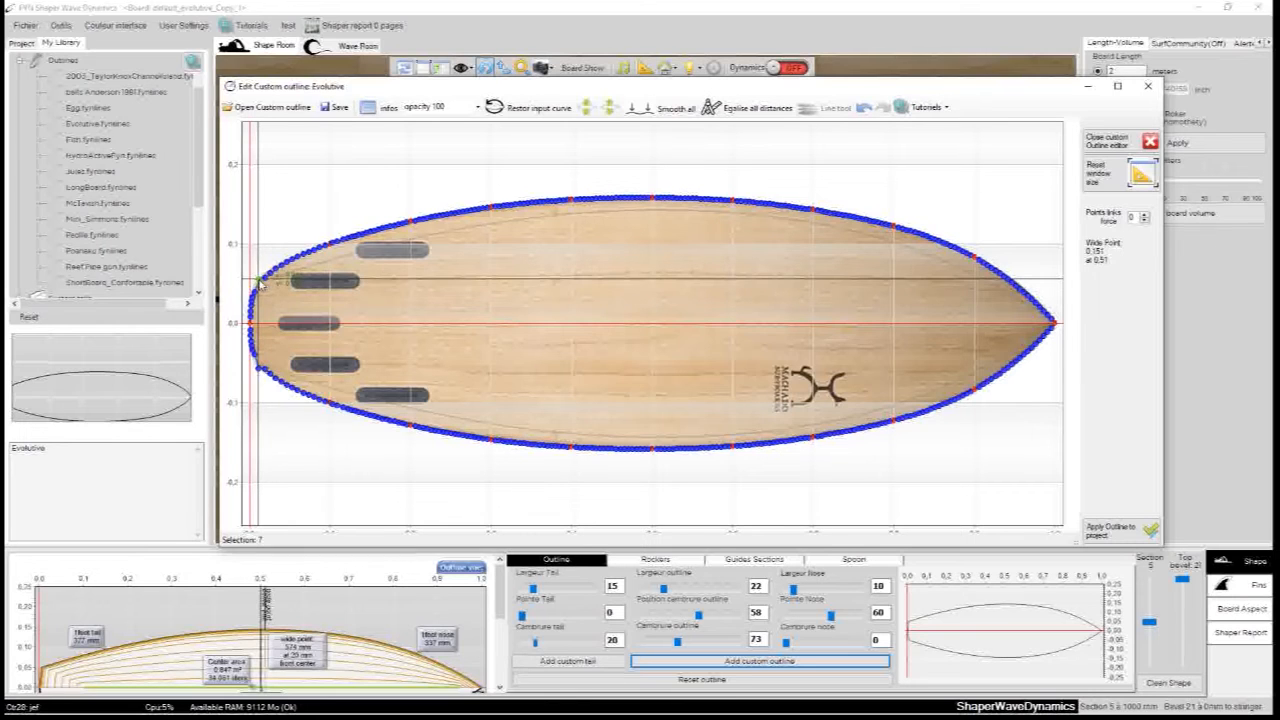
click(262, 286)
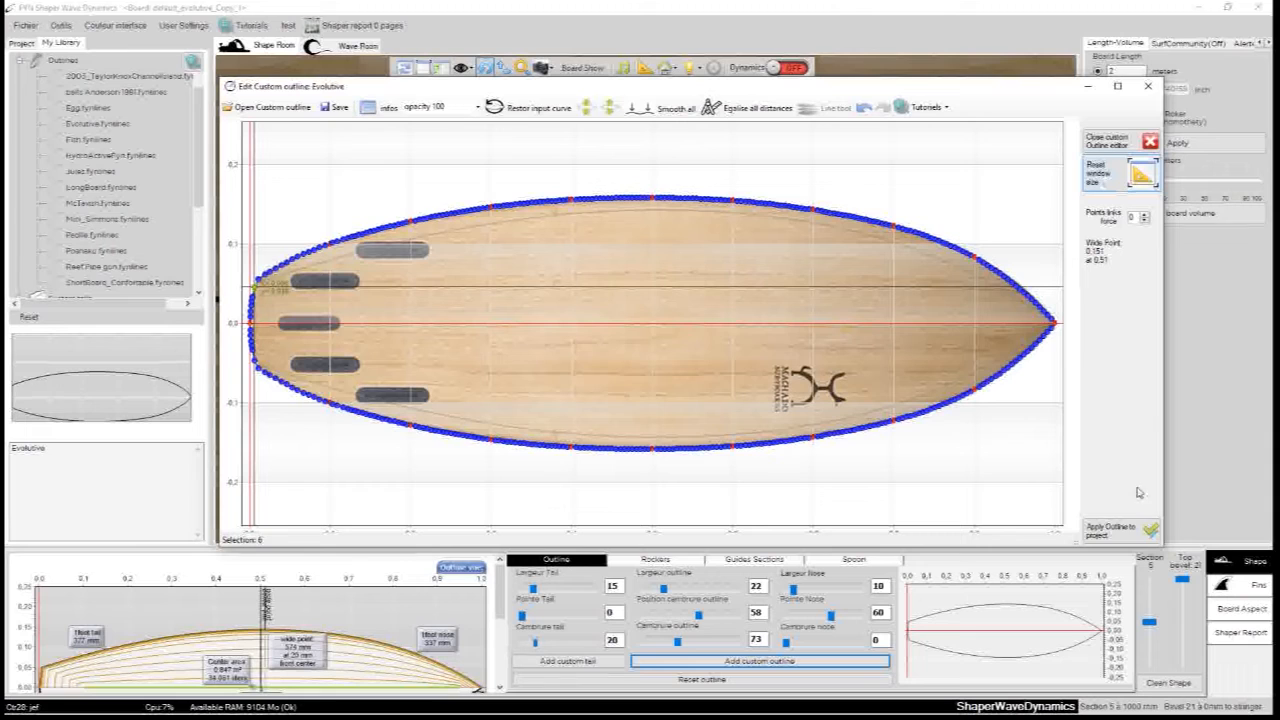
click(1116, 531)
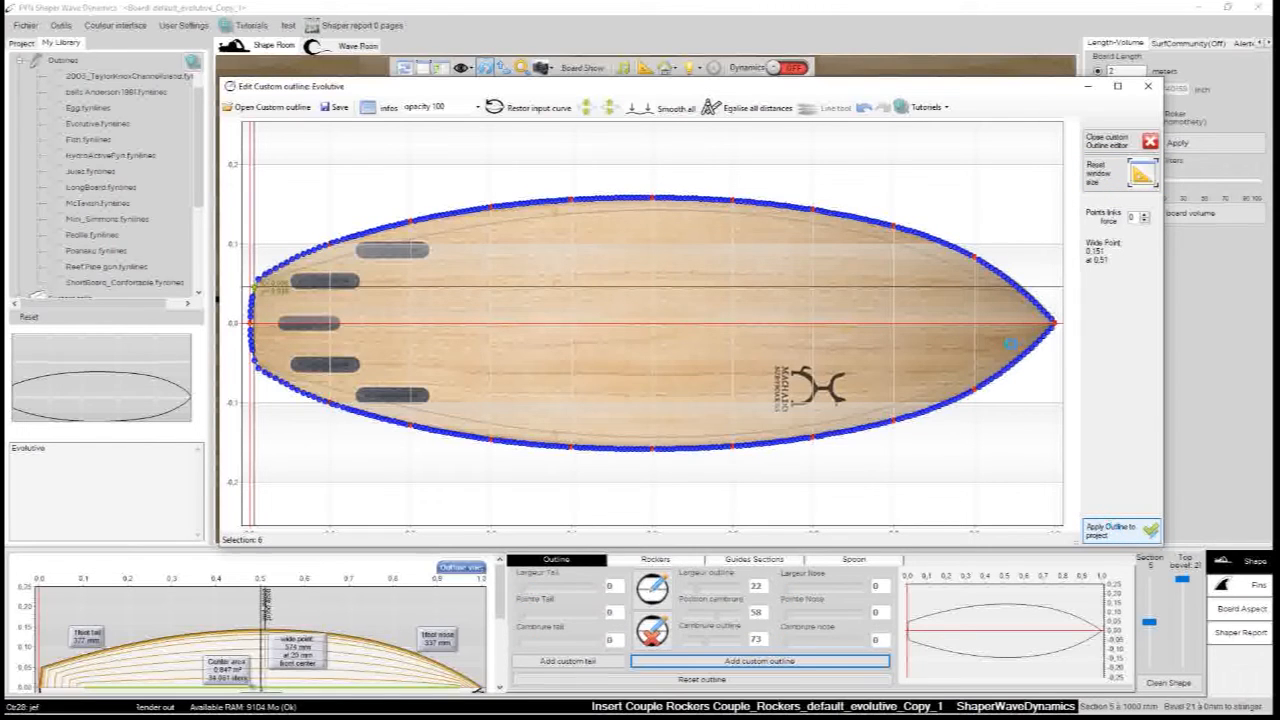
Narrow the whole outline by two increments, shrink the outline editor and move it clear of the board, and apply the outline to the project
drag(865, 90, 862, 321)
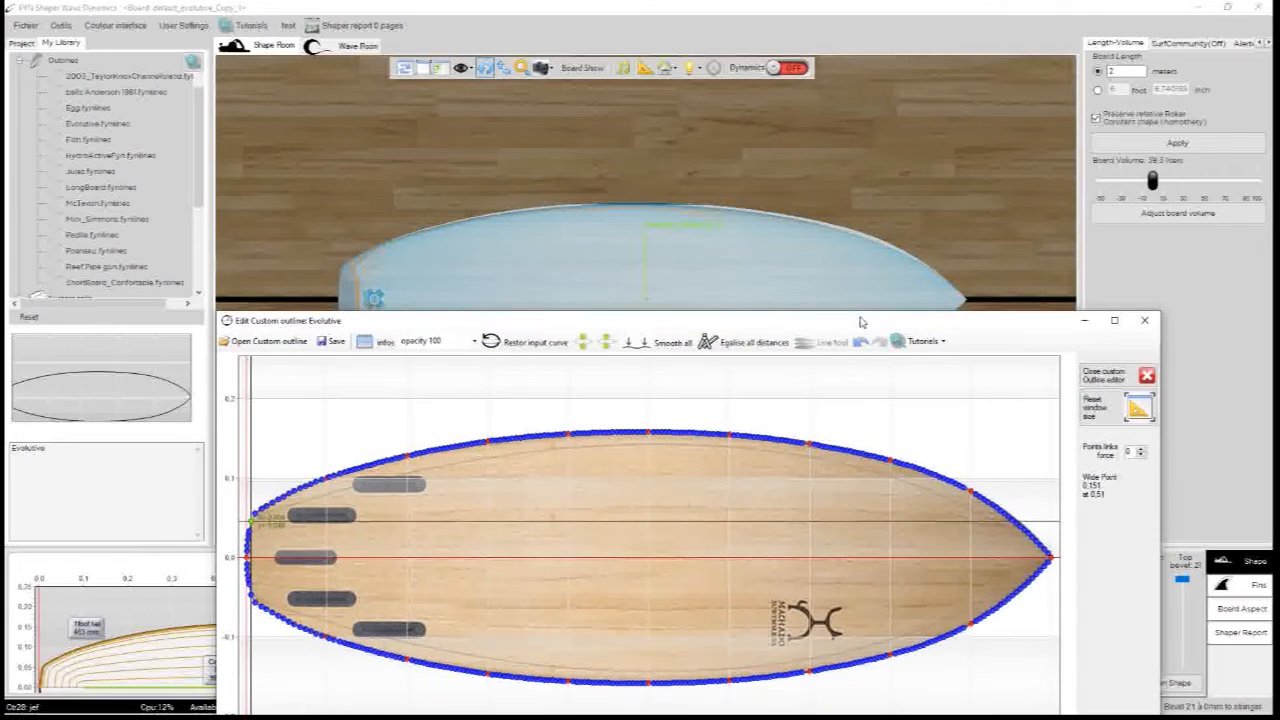
click(583, 343)
click(583, 343)
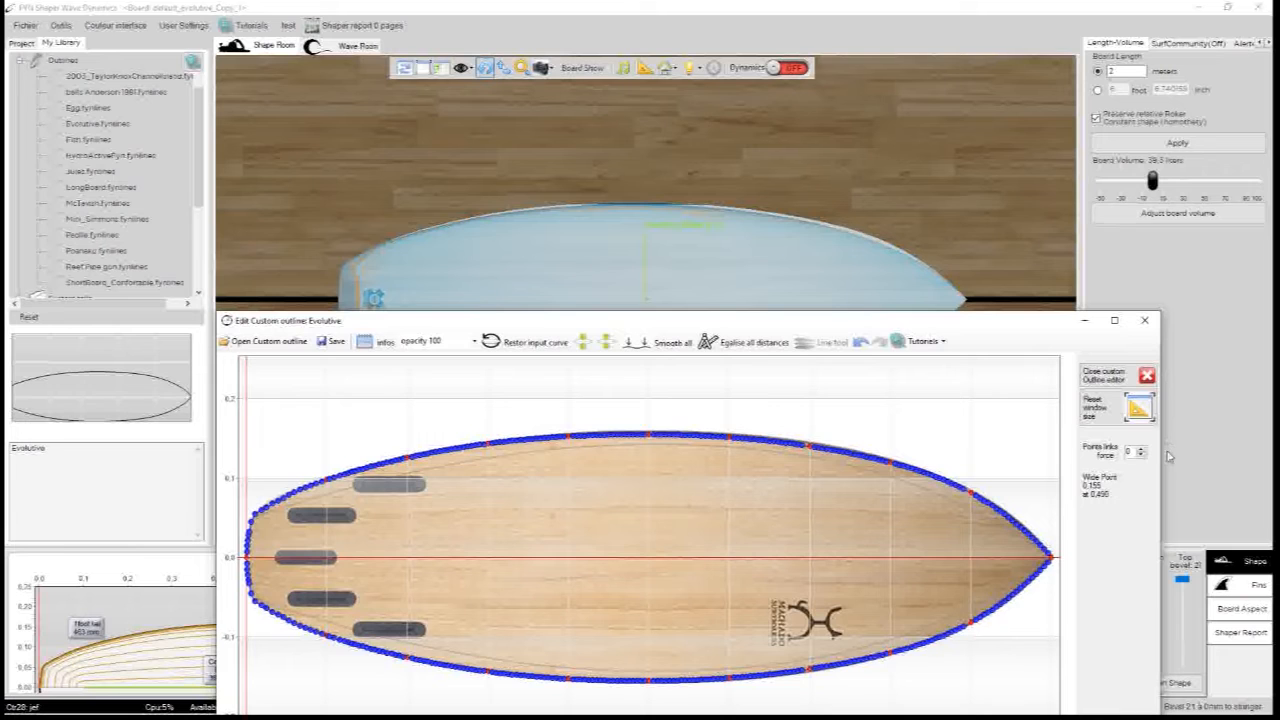
drag(1165, 454, 828, 450)
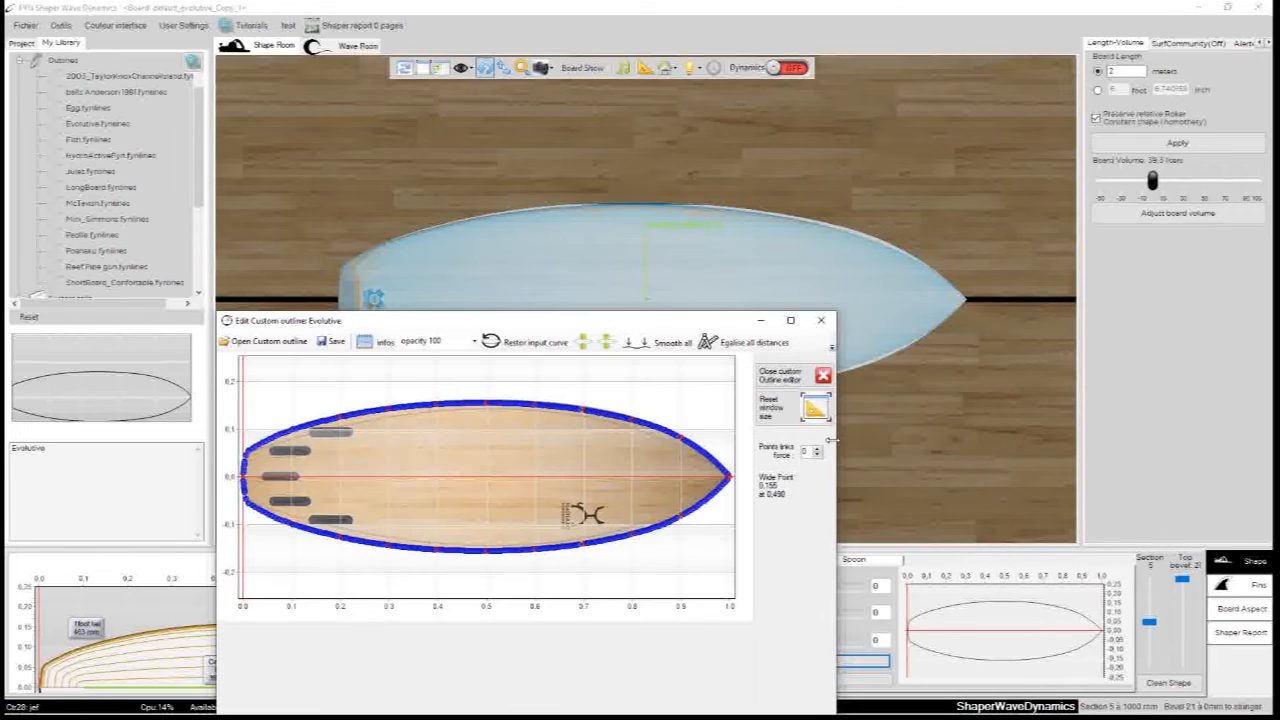
click(805, 407)
drag(562, 351, 998, 377)
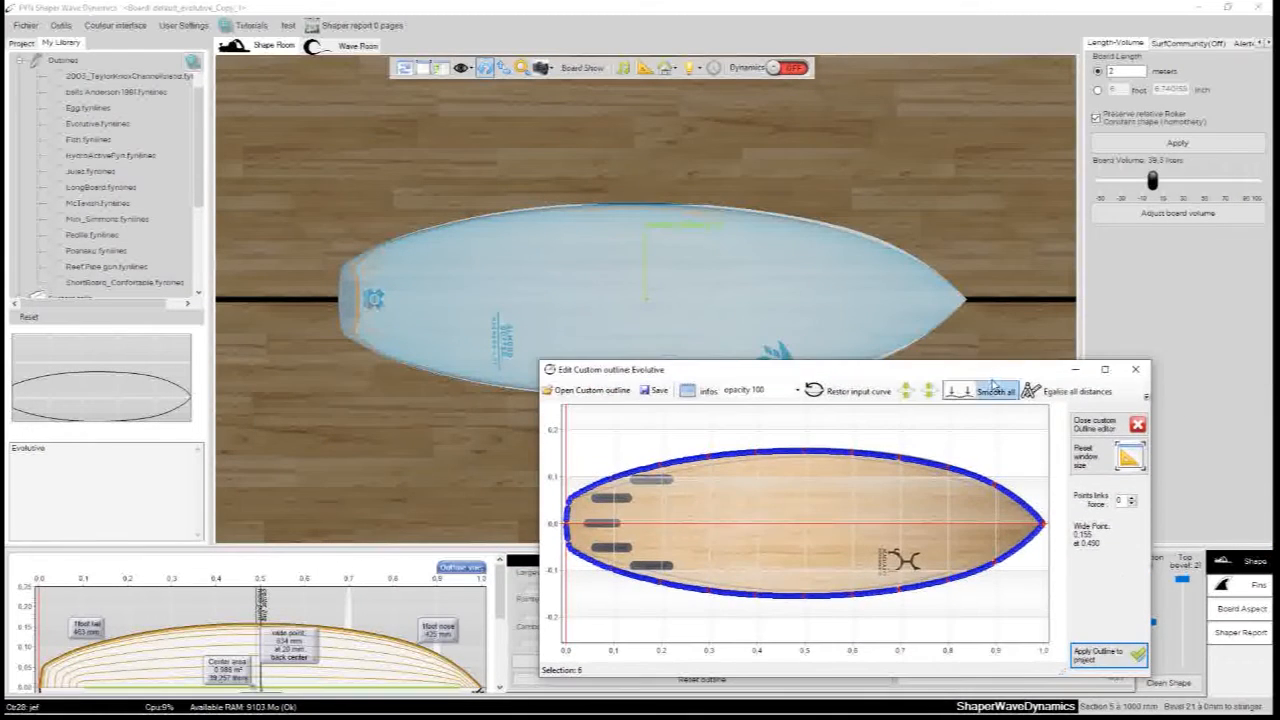
click(1117, 660)
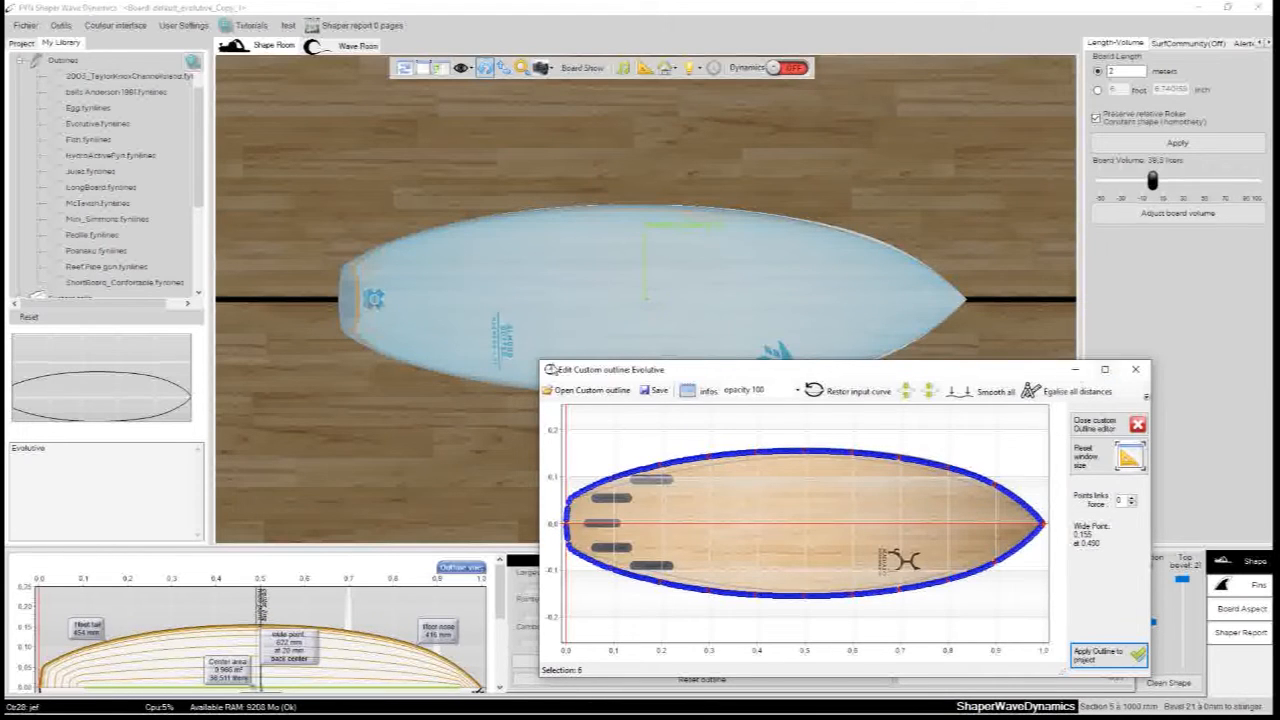
Maximize the outline editor, select points 149 to 188 on the upper nose edge, and open the guide lines tool on them
click(1104, 371)
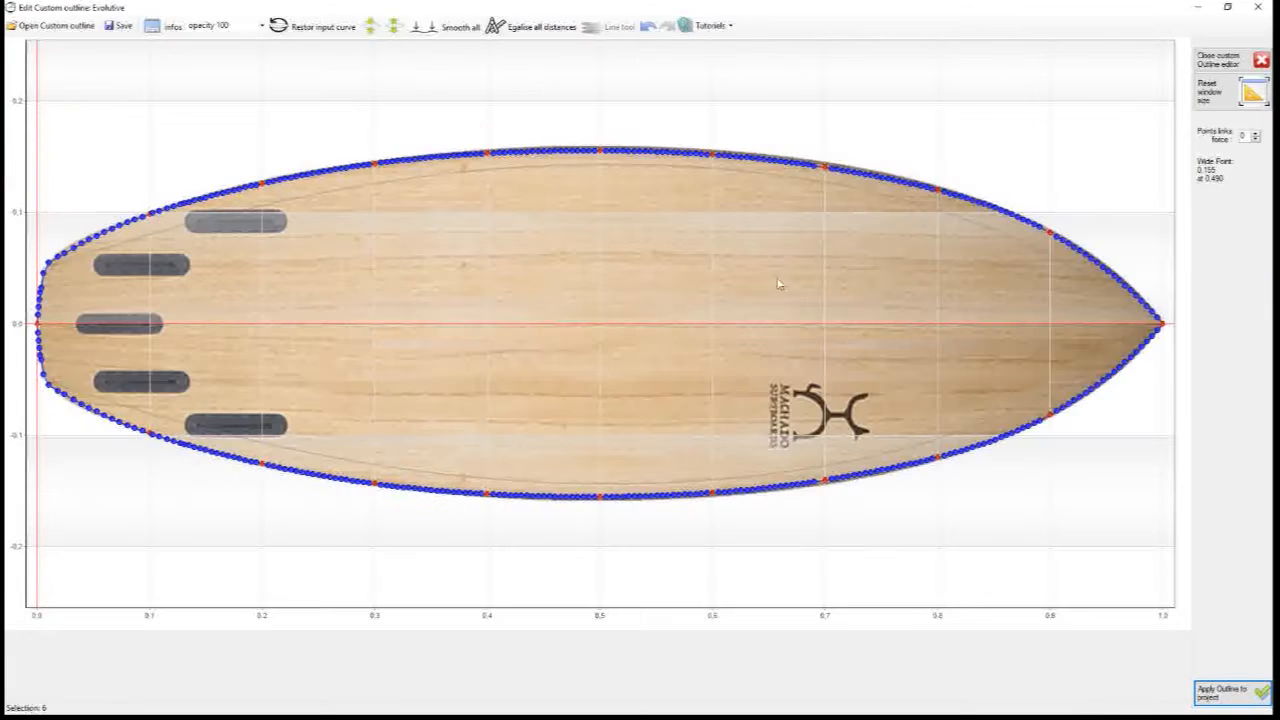
click(875, 176)
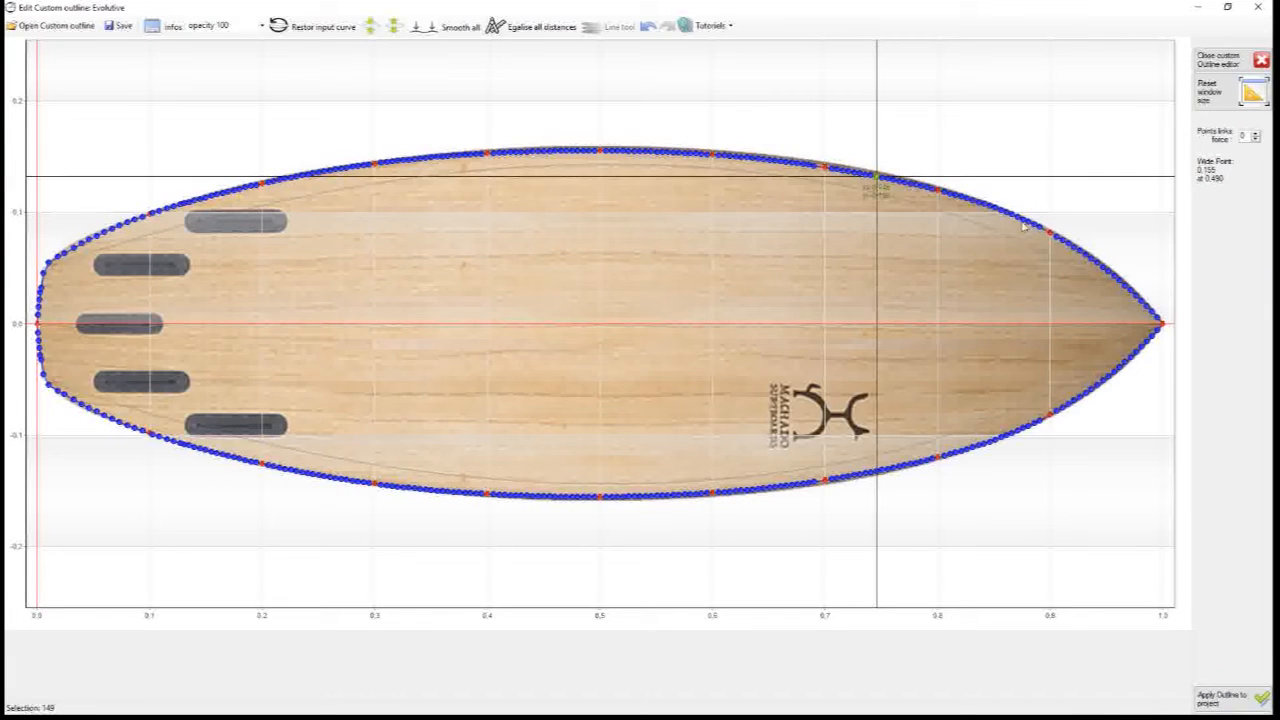
shift+click(1097, 265)
right_click(1099, 266)
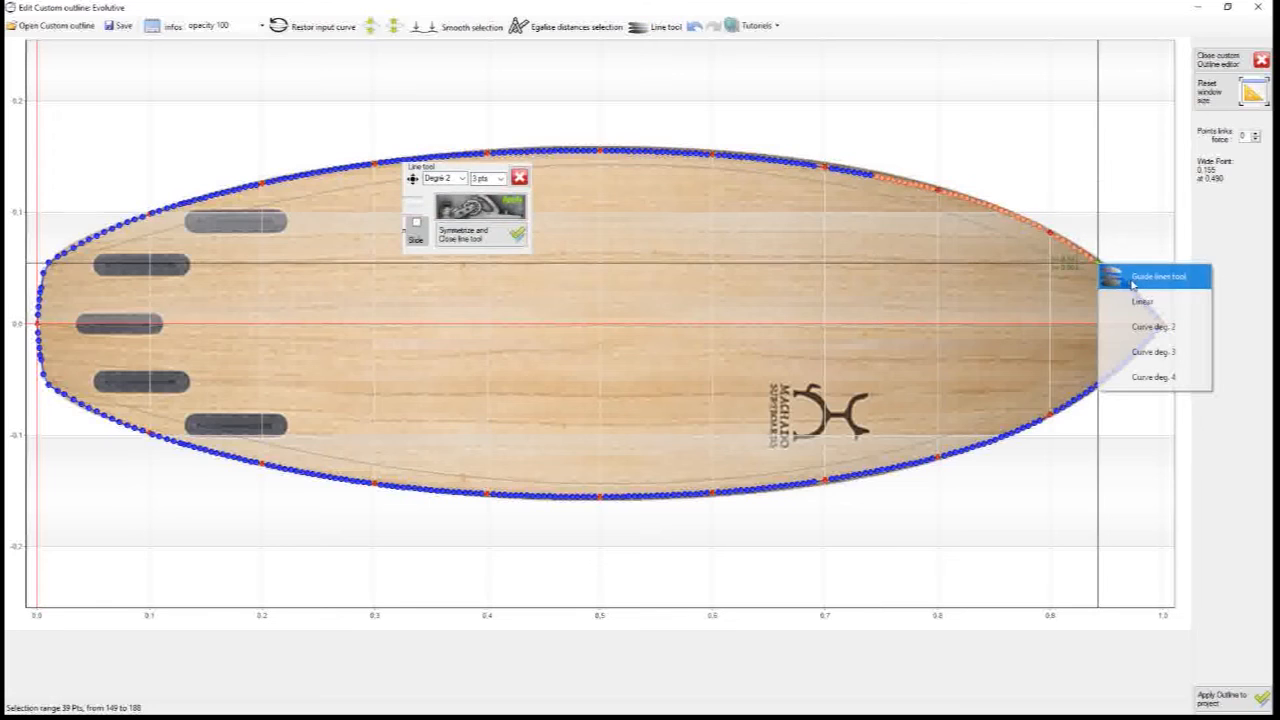
click(1139, 281)
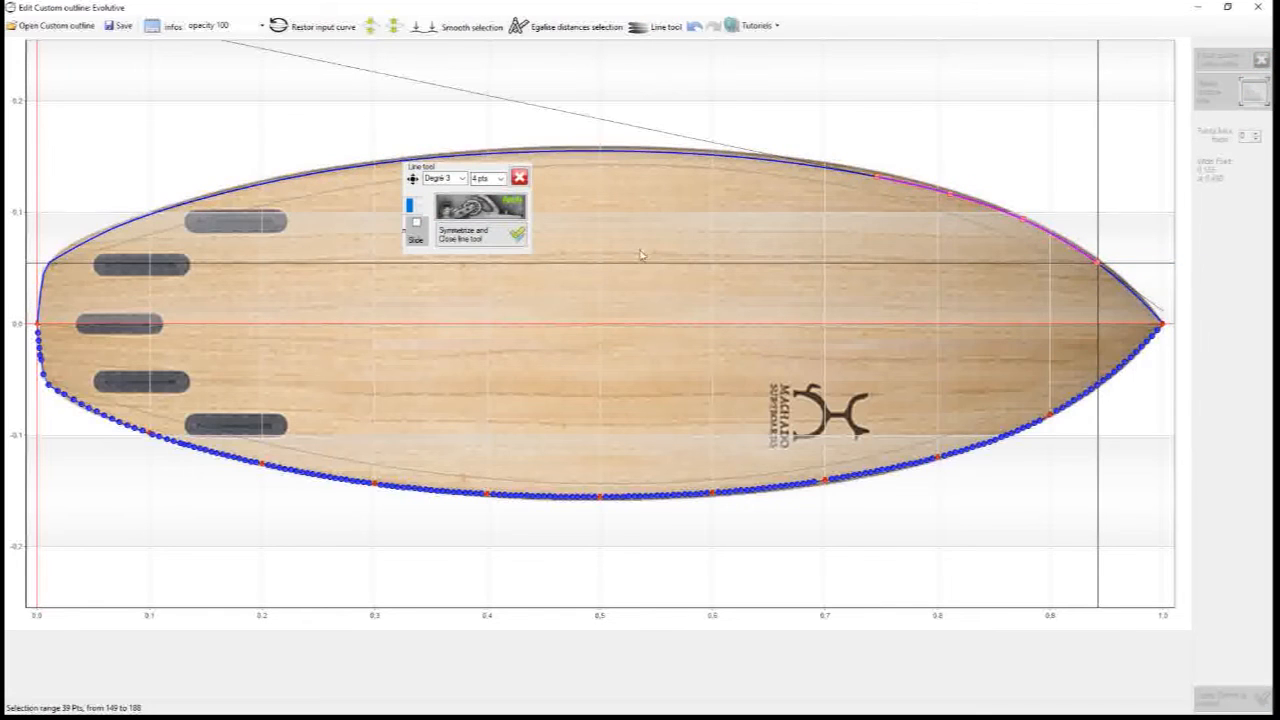
Nudge the guide line's two inner control points along the upper nose edge, and symmetrize and close the line tool
click(1022, 220)
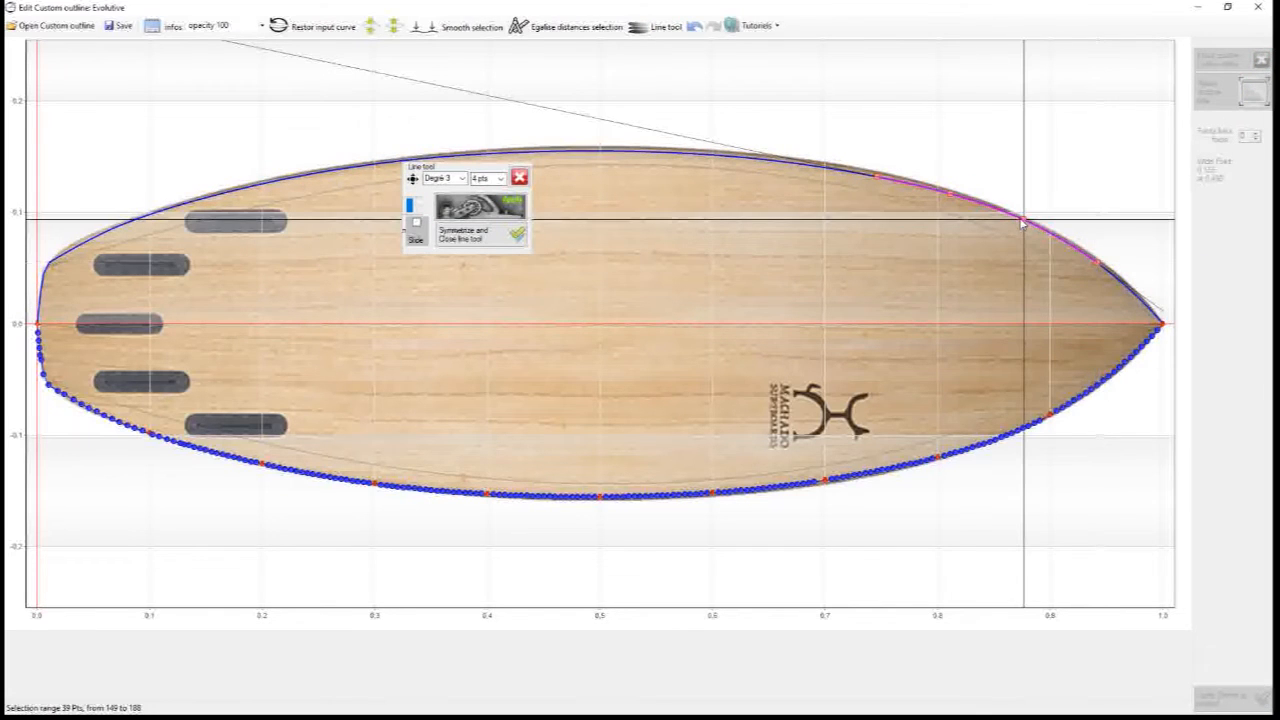
drag(1022, 224, 1022, 226)
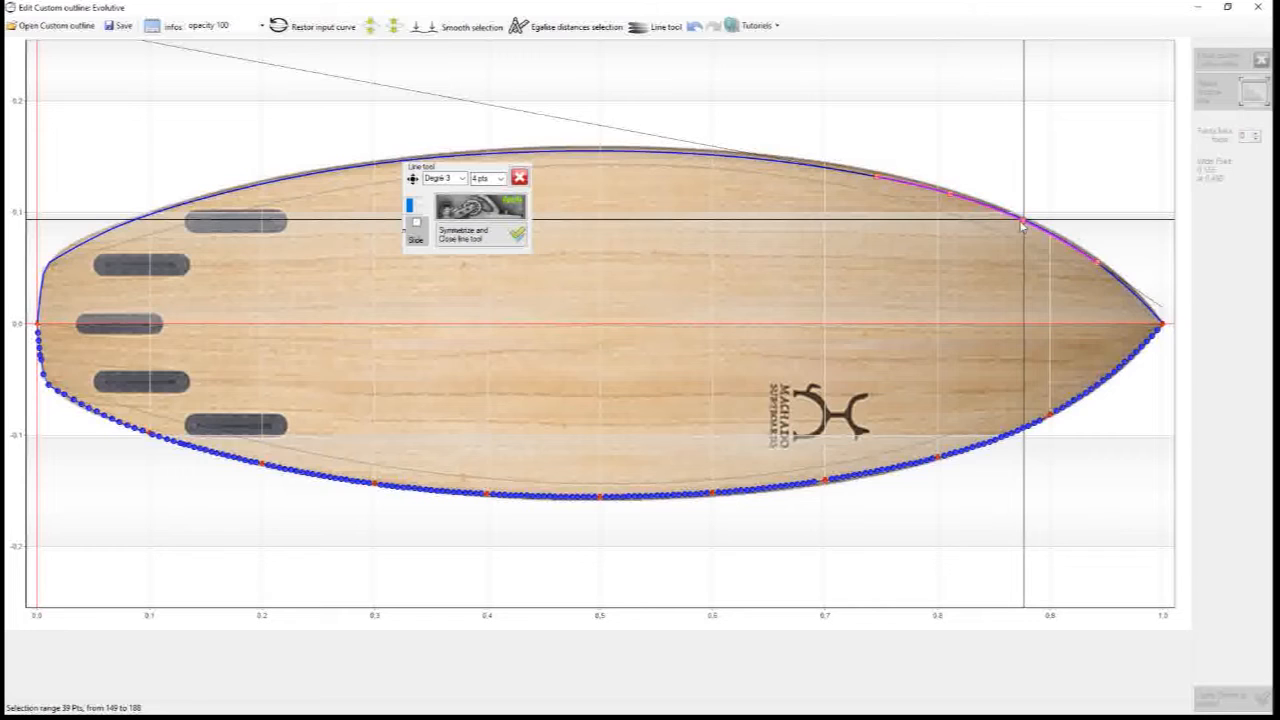
drag(948, 200, 951, 200)
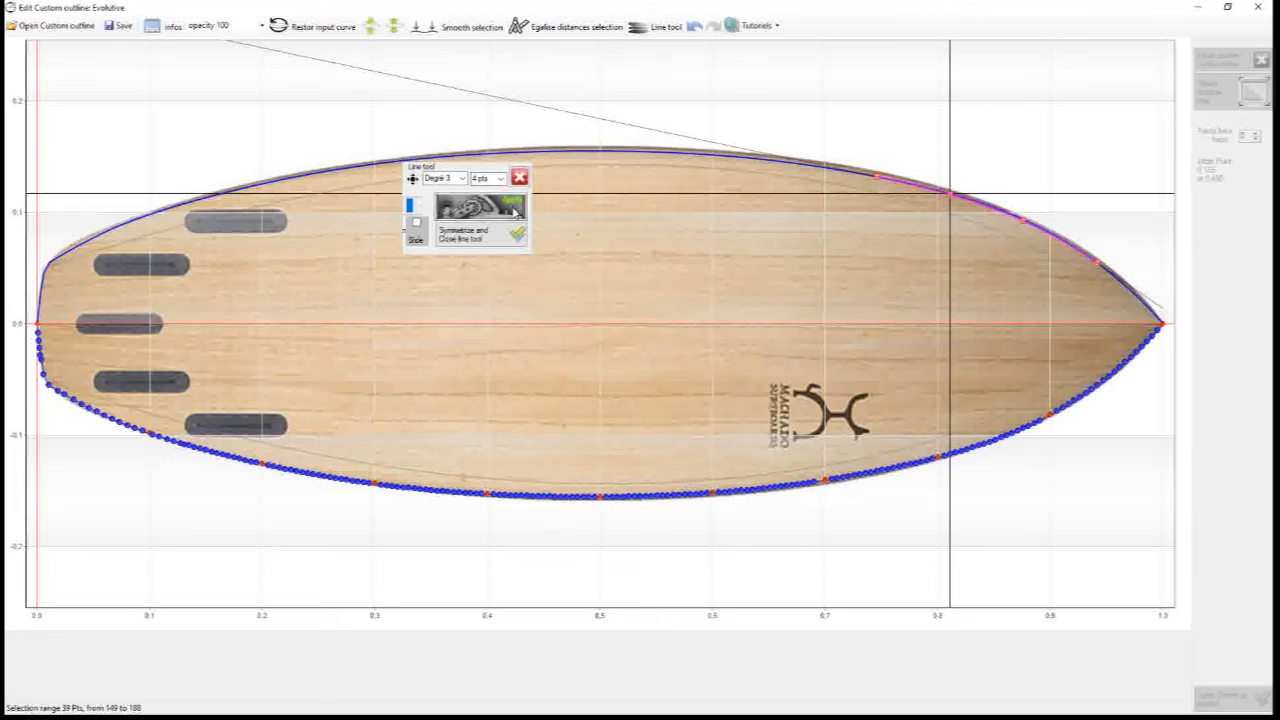
click(492, 234)
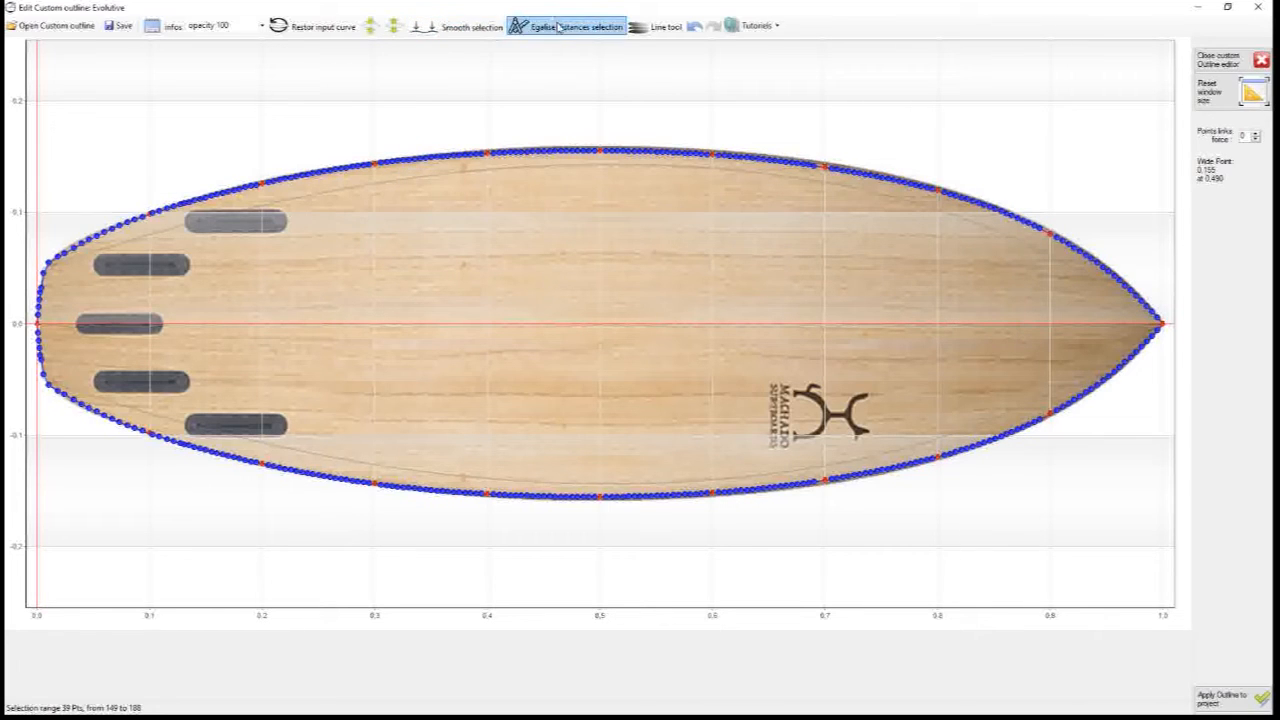
Smooth the selection and apply the refined outline to the project
click(465, 33)
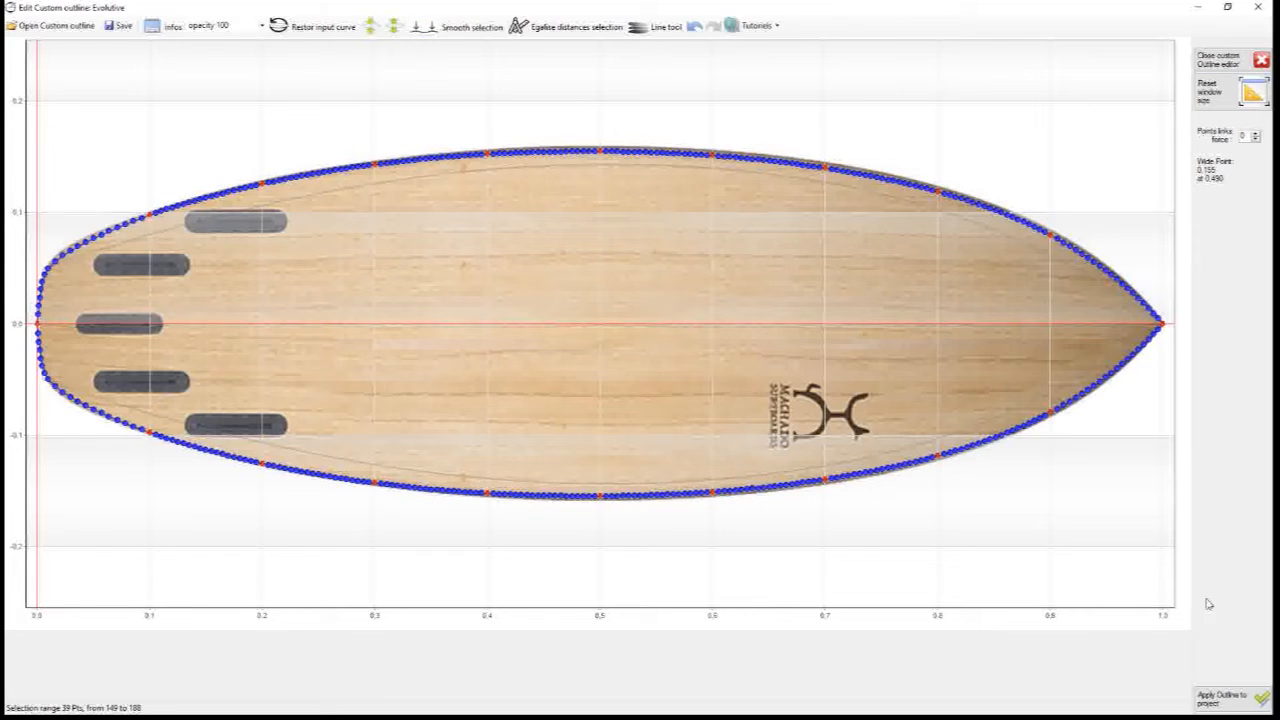
click(1225, 699)
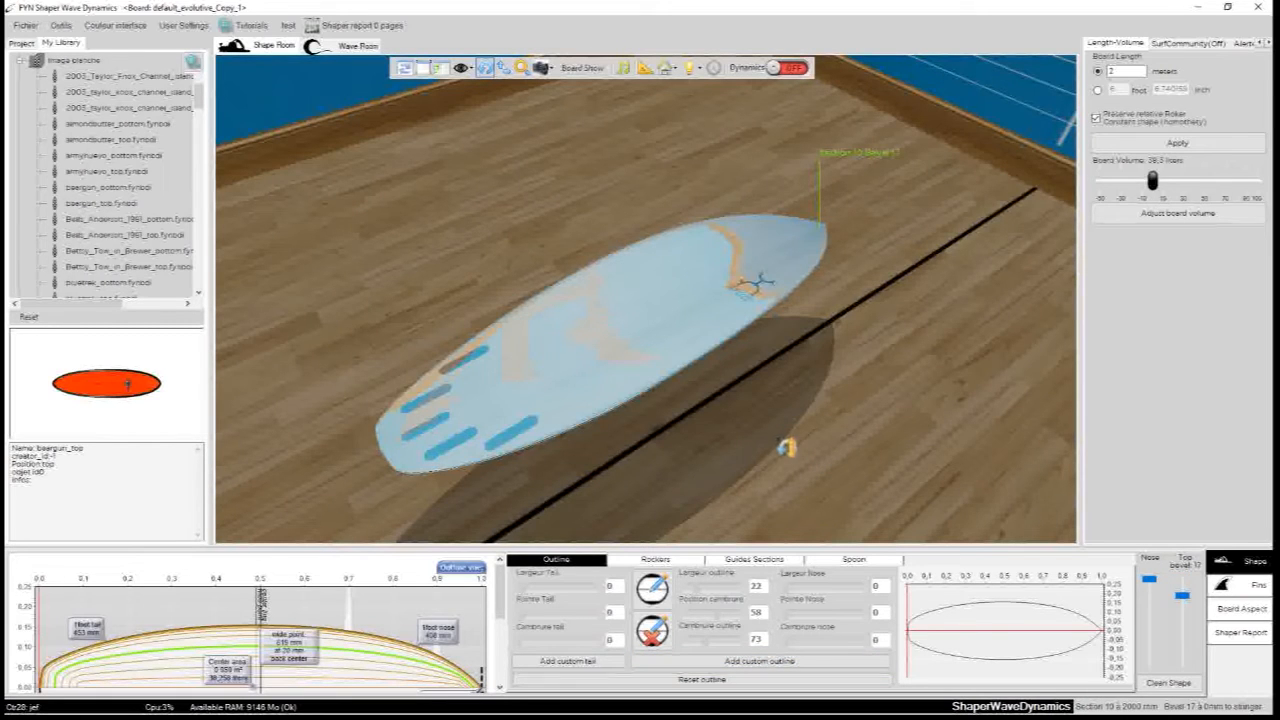
click(651, 591)
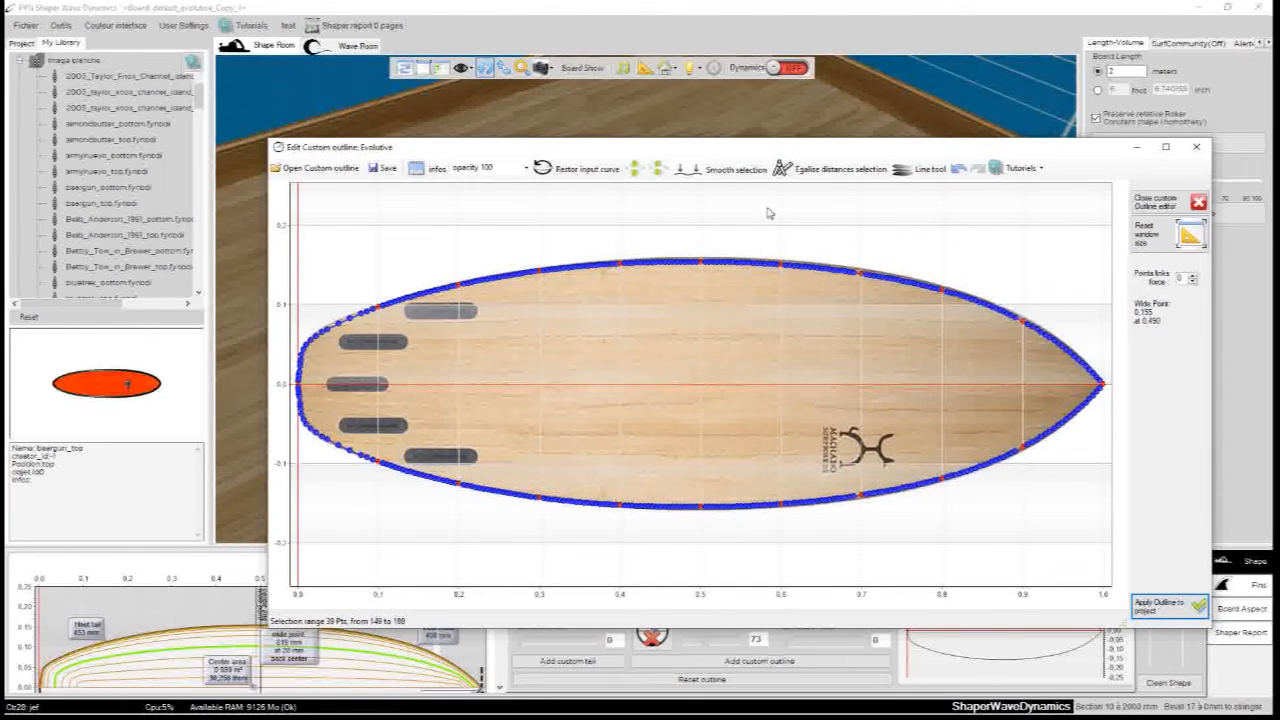
drag(708, 148, 688, 134)
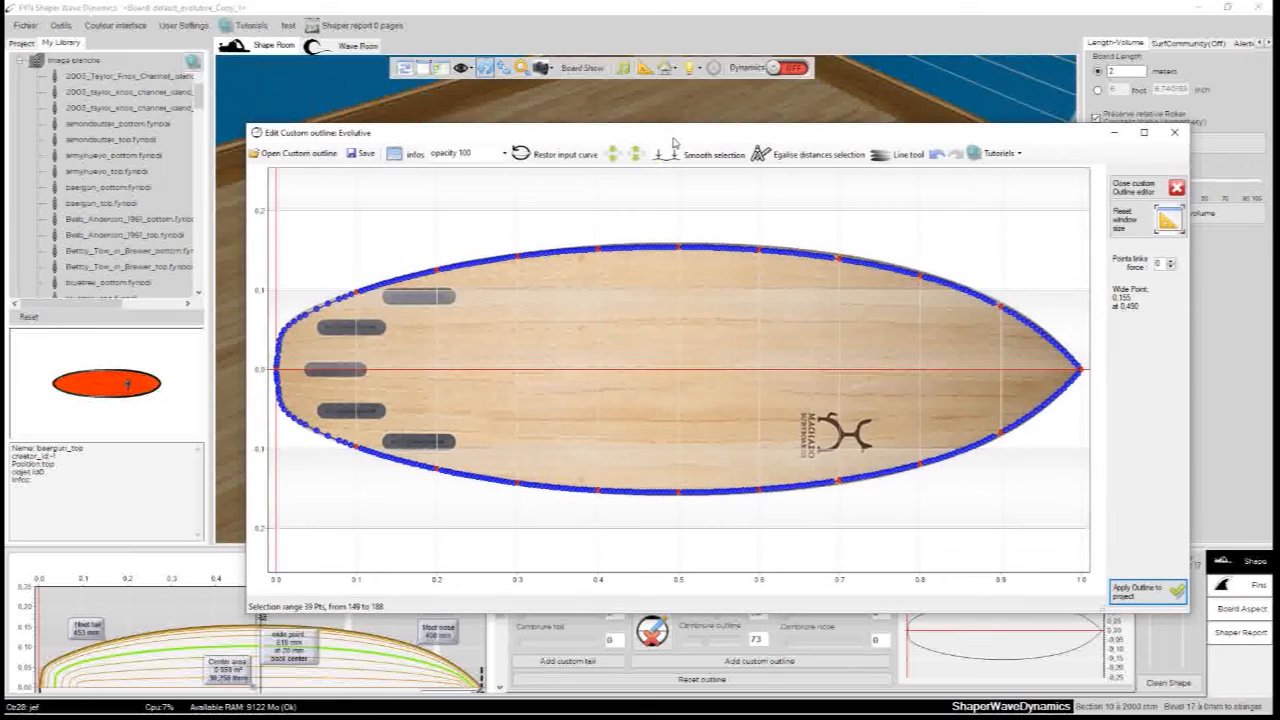
click(1176, 134)
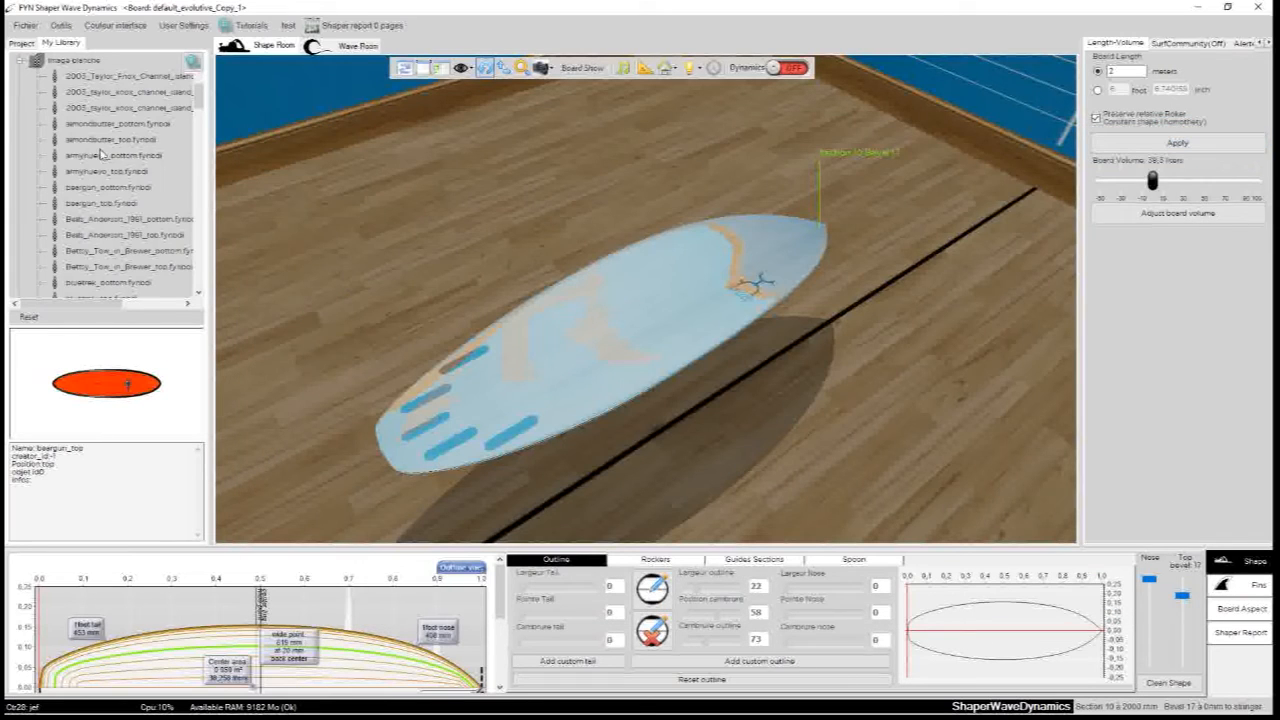
Put the beargun_bottom image from the library on the board and open the custom outline for editing
click(82, 204)
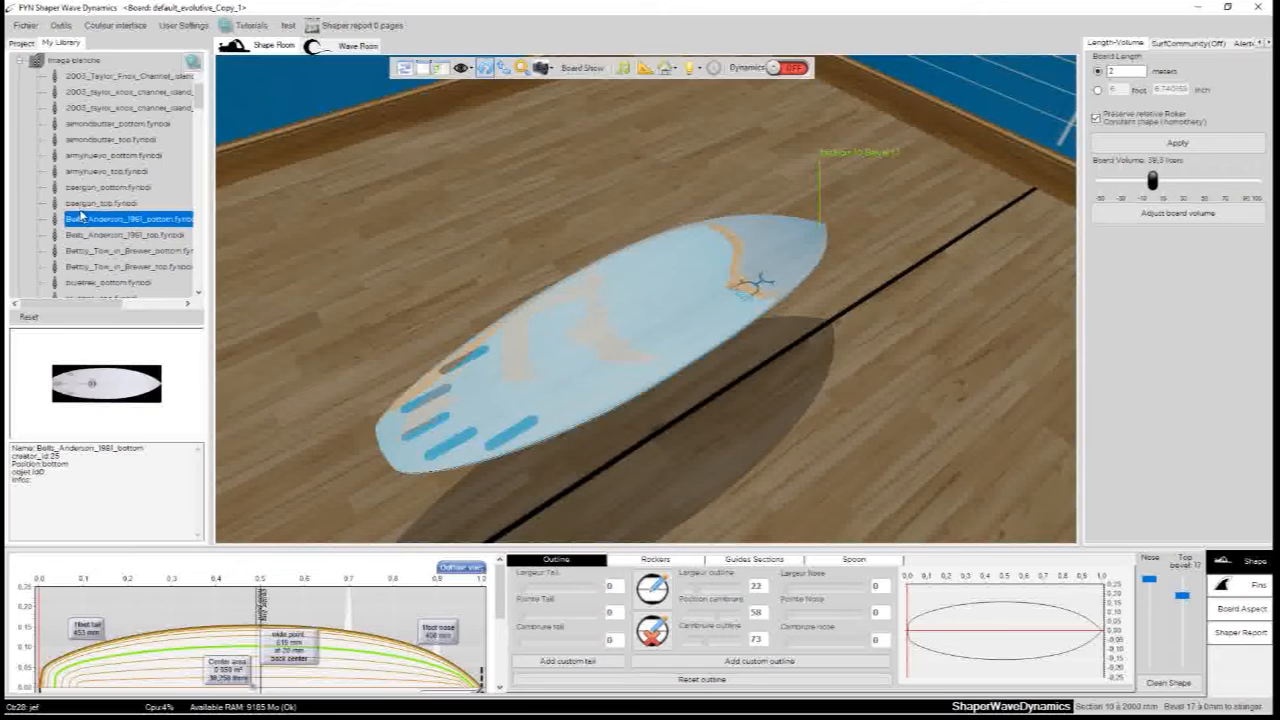
click(82, 190)
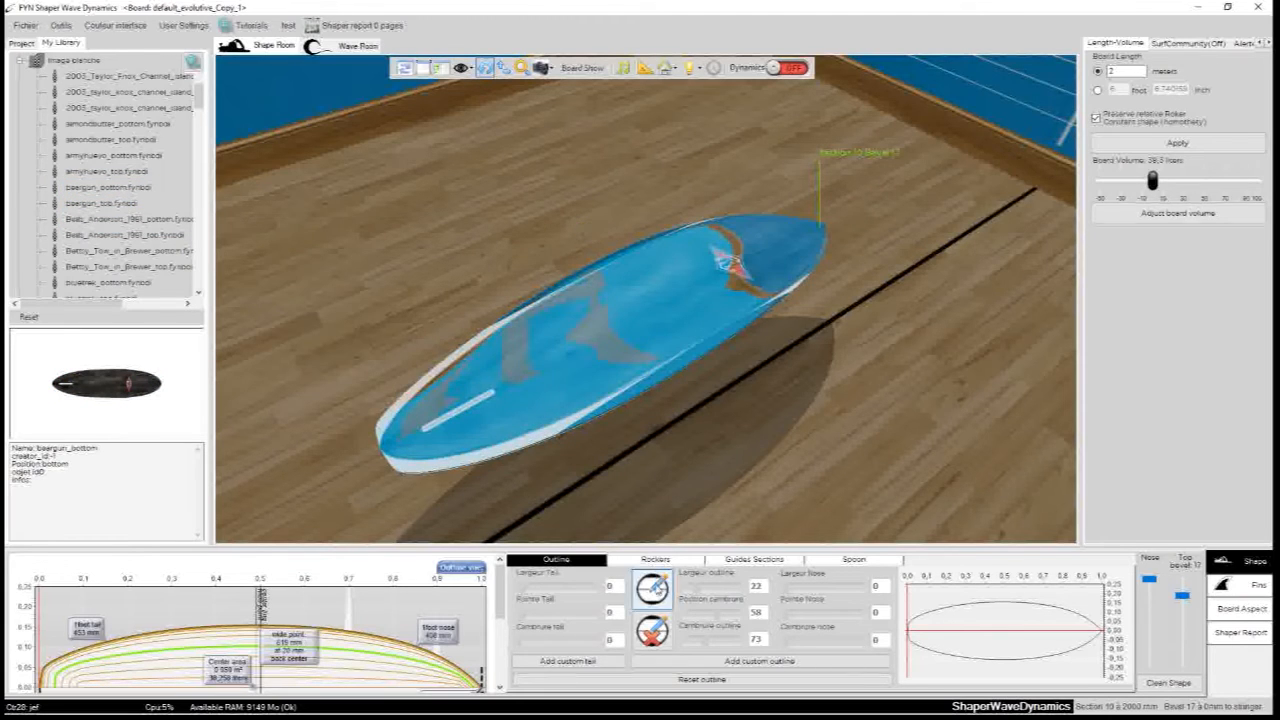
click(653, 593)
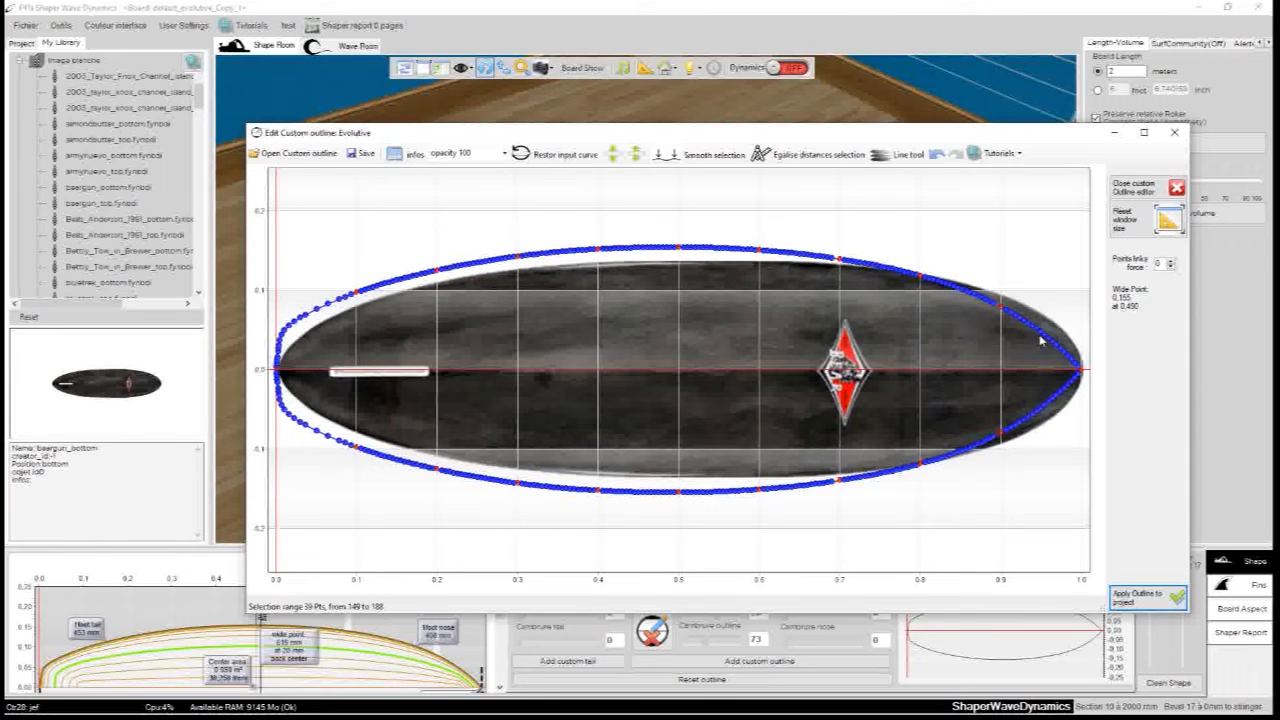
Lower the outline point at 0.1 onto the board image's edge, select points 19 to 1 at the tail, and open the guide lines tool
click(283, 368)
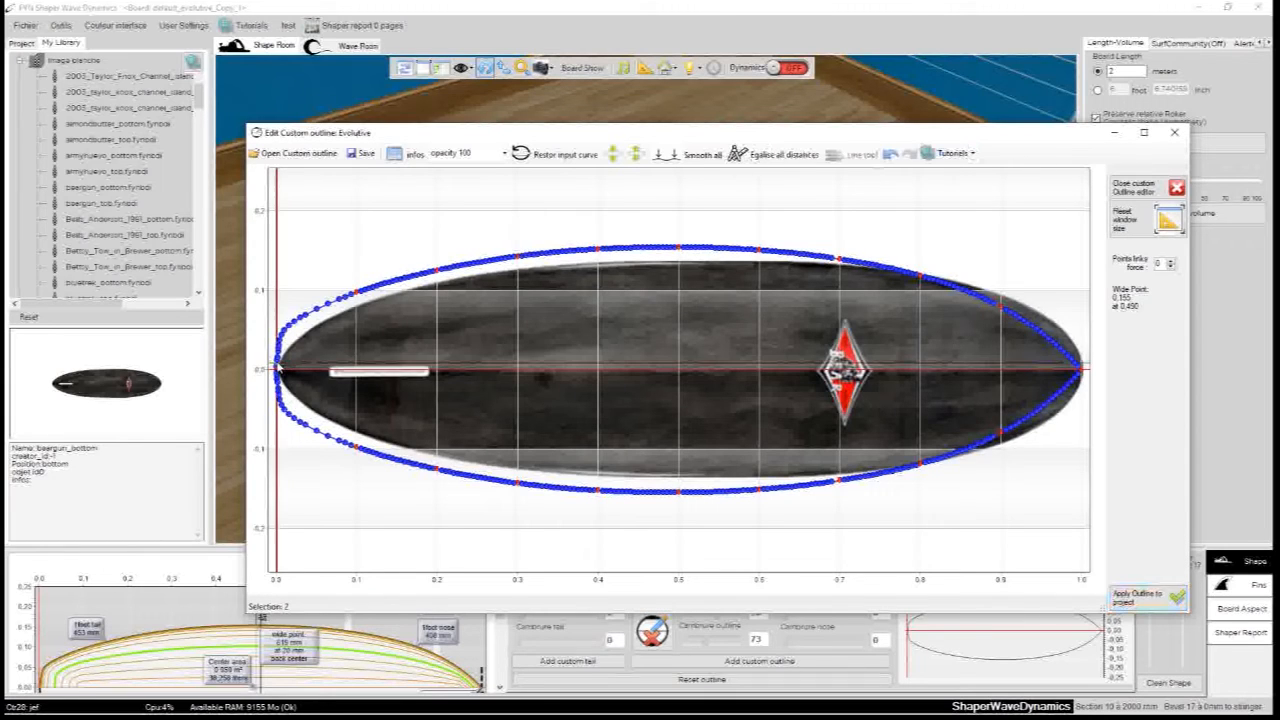
click(354, 297)
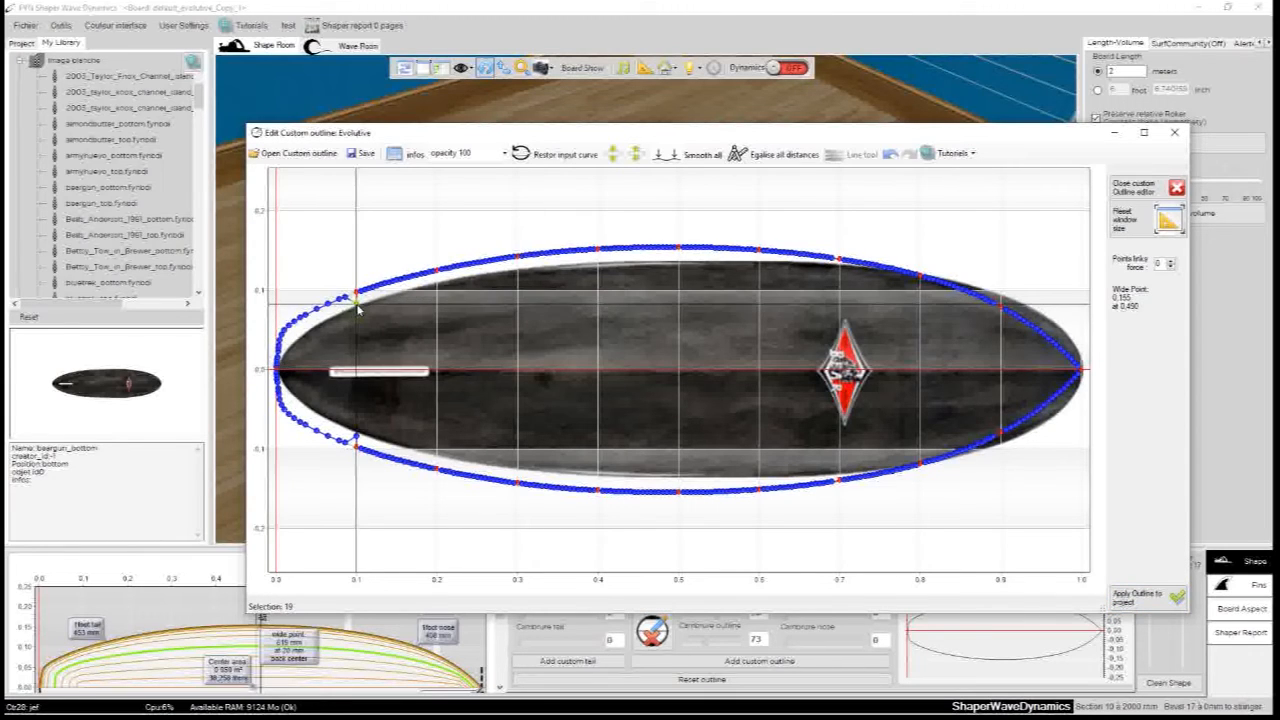
right_click(278, 371)
click(318, 377)
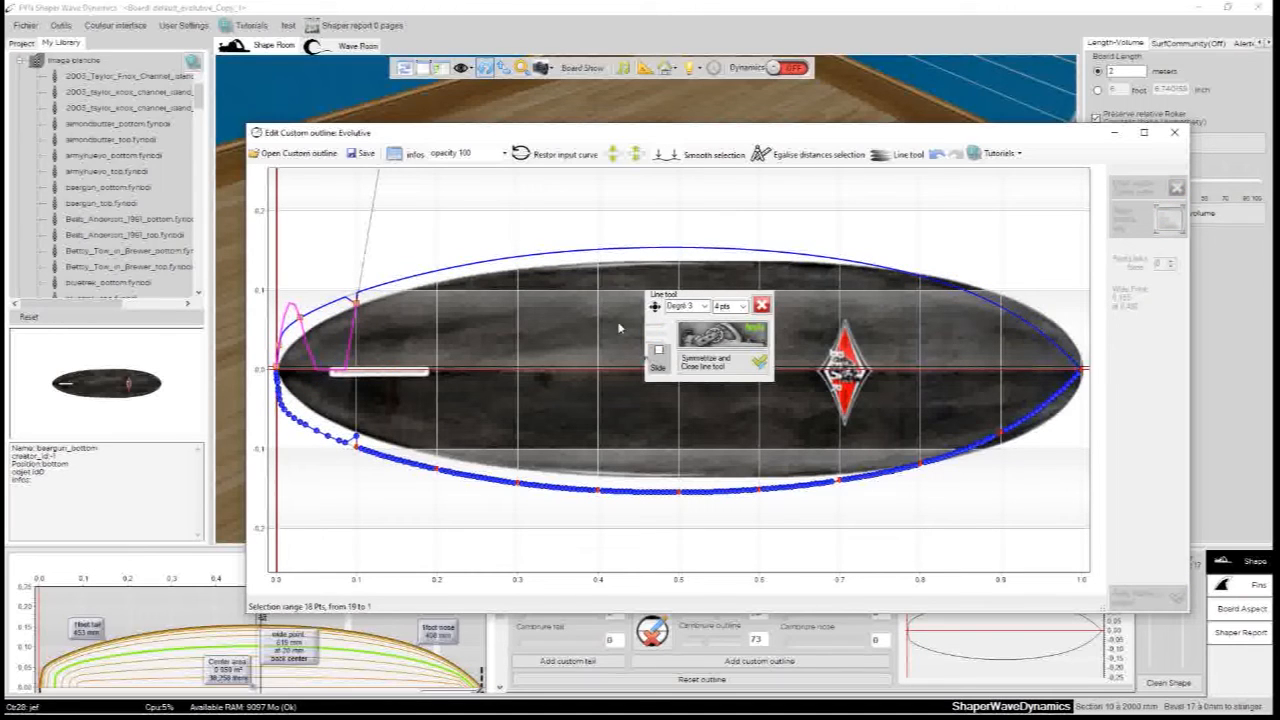
click(688, 306)
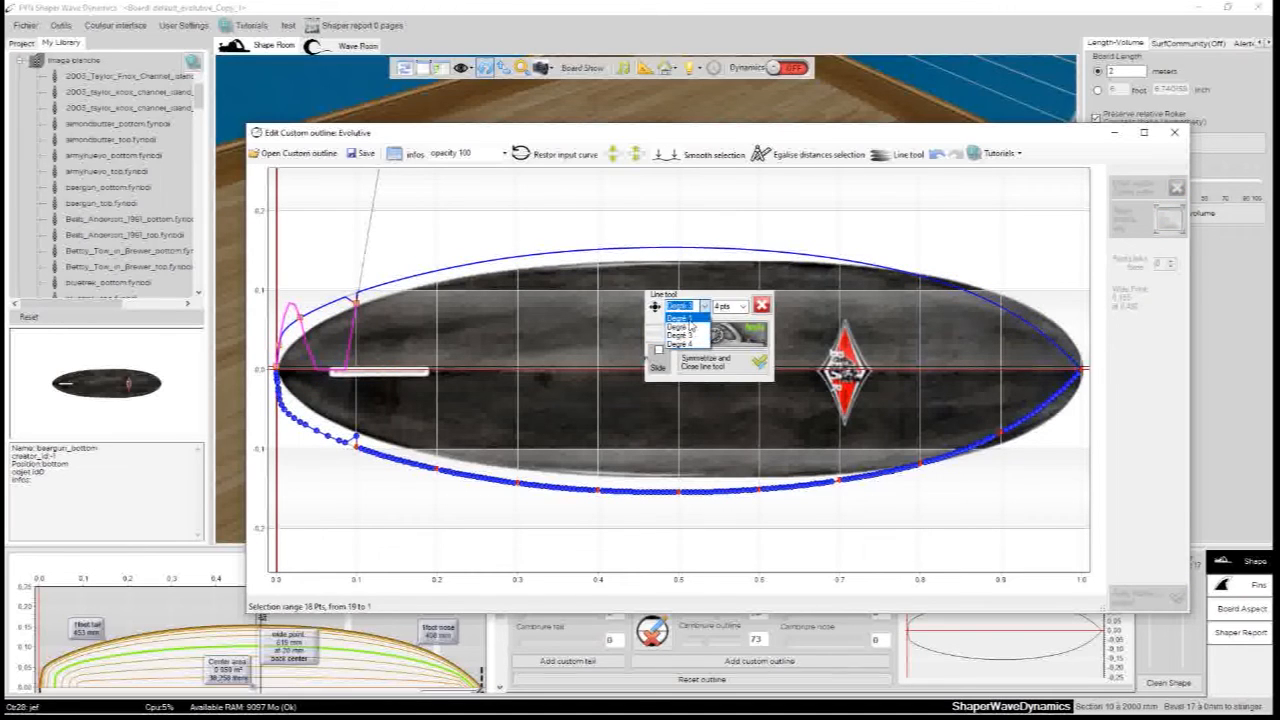
click(689, 326)
drag(355, 304, 357, 297)
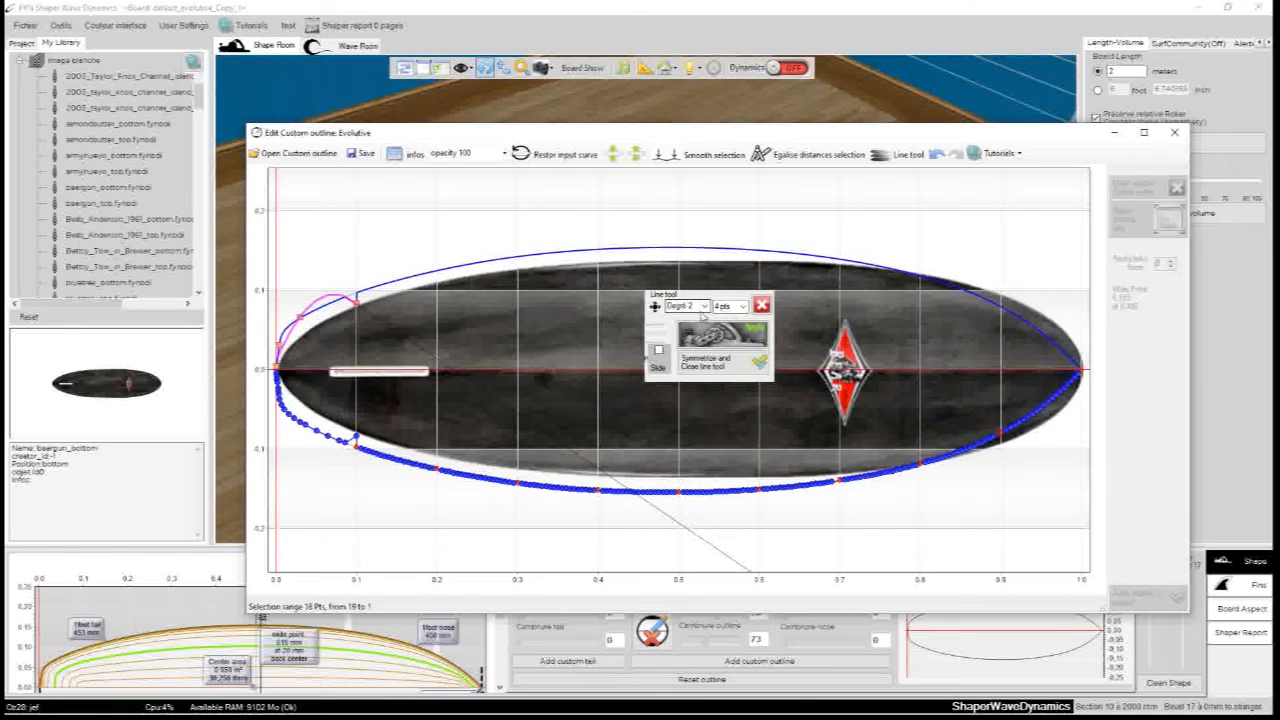
click(760, 361)
click(356, 299)
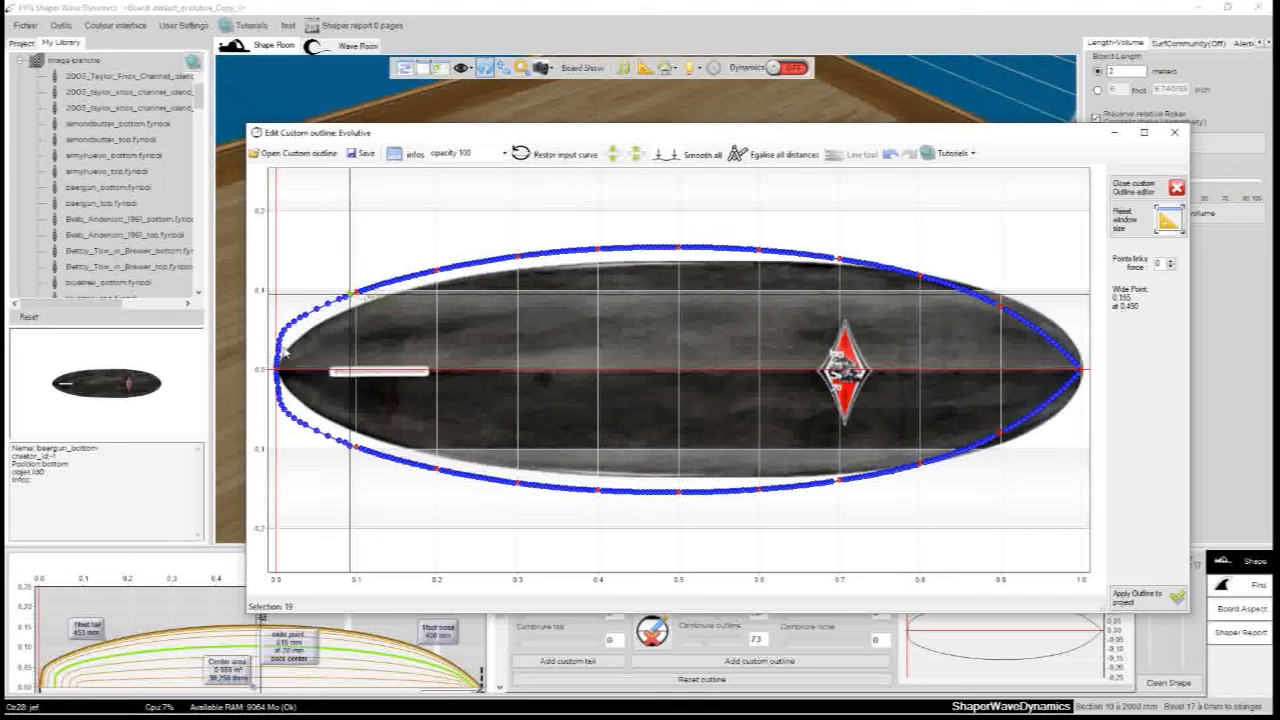
Lower outline point 24 onto the board image's tail edge and straighten points 24 to 4 with the Linear option
drag(352, 293, 377, 297)
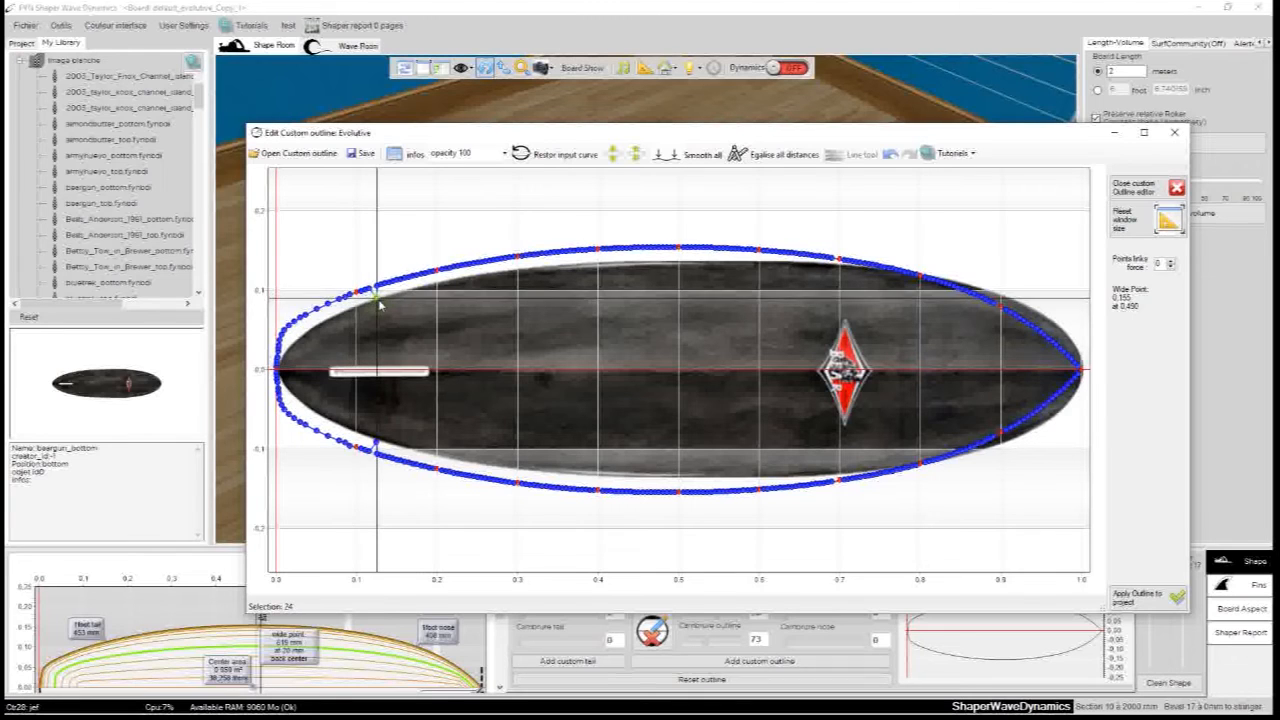
right_click(277, 357)
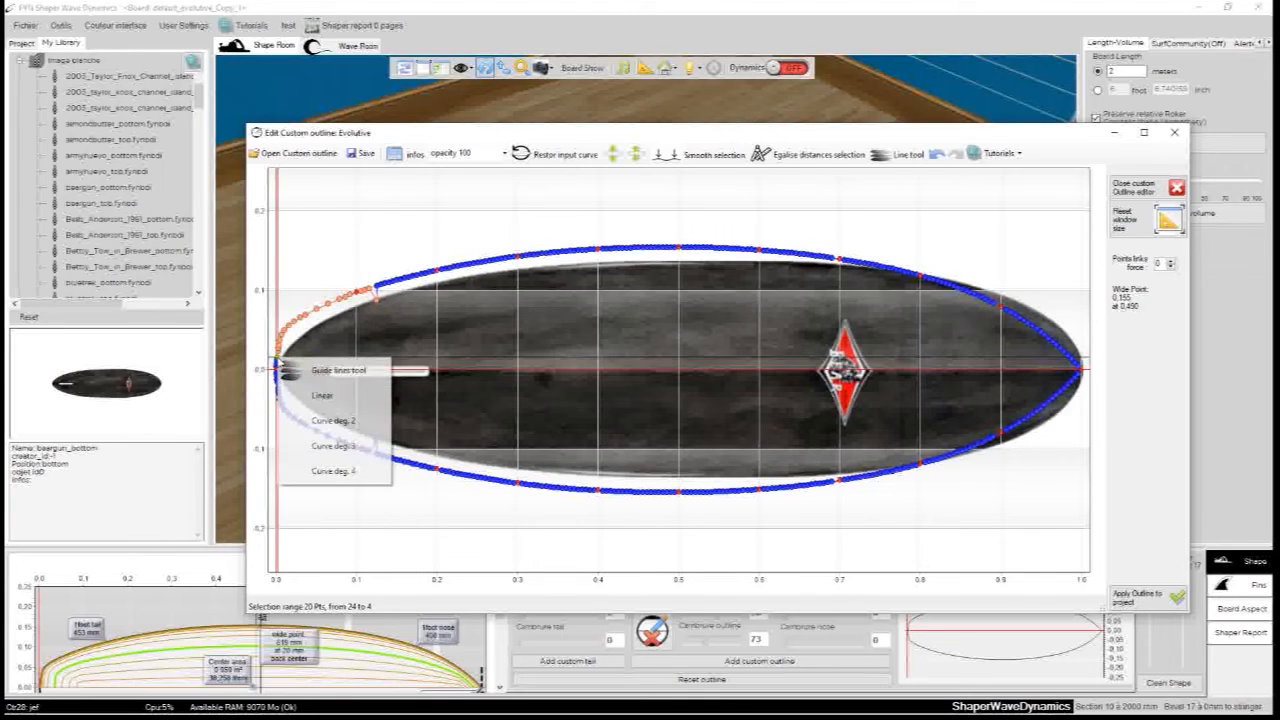
click(311, 372)
click(323, 394)
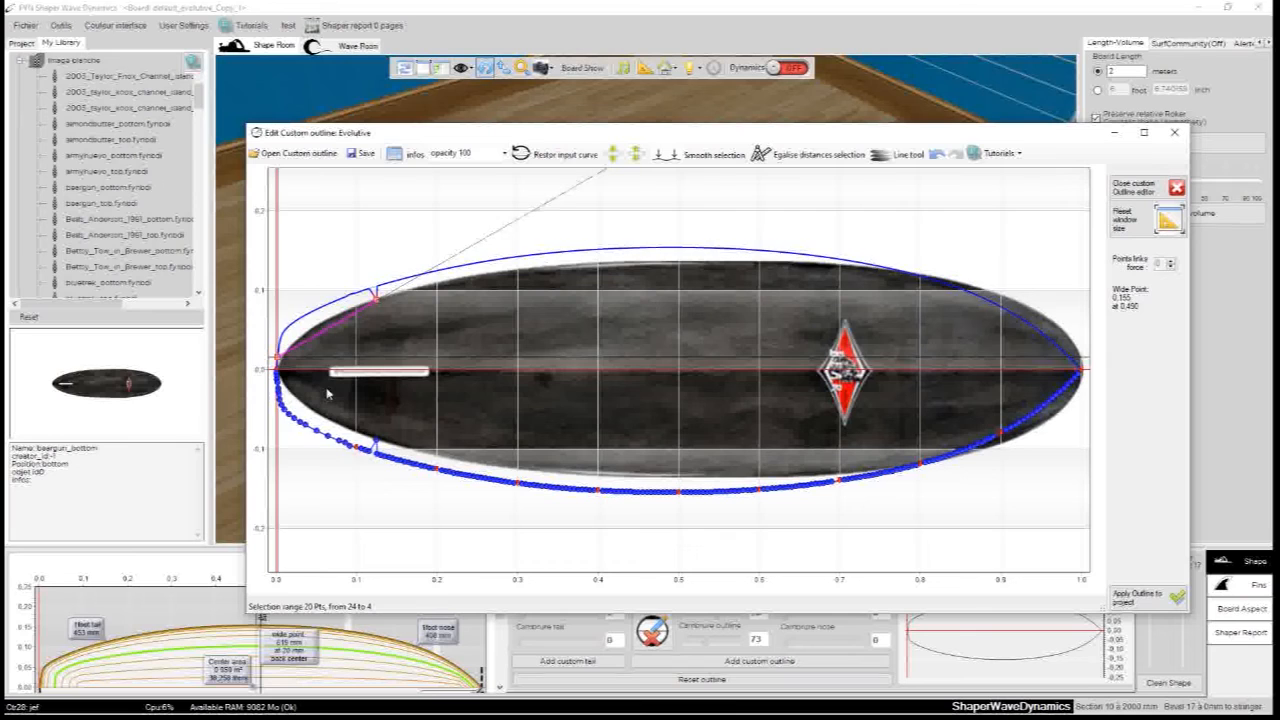
Fit a degree 3 guide line over points 10 to 60 to the board image's upper tail edge, then apply and symmetrize it
click(284, 360)
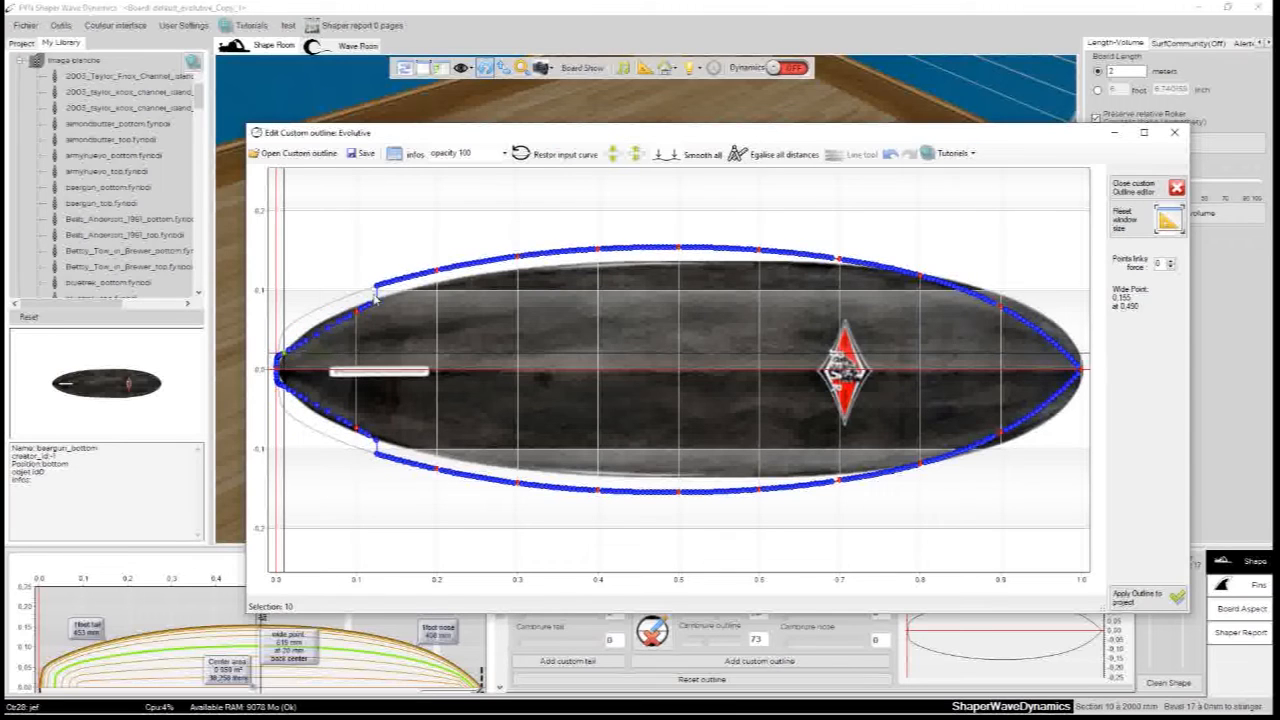
shift+click(519, 258)
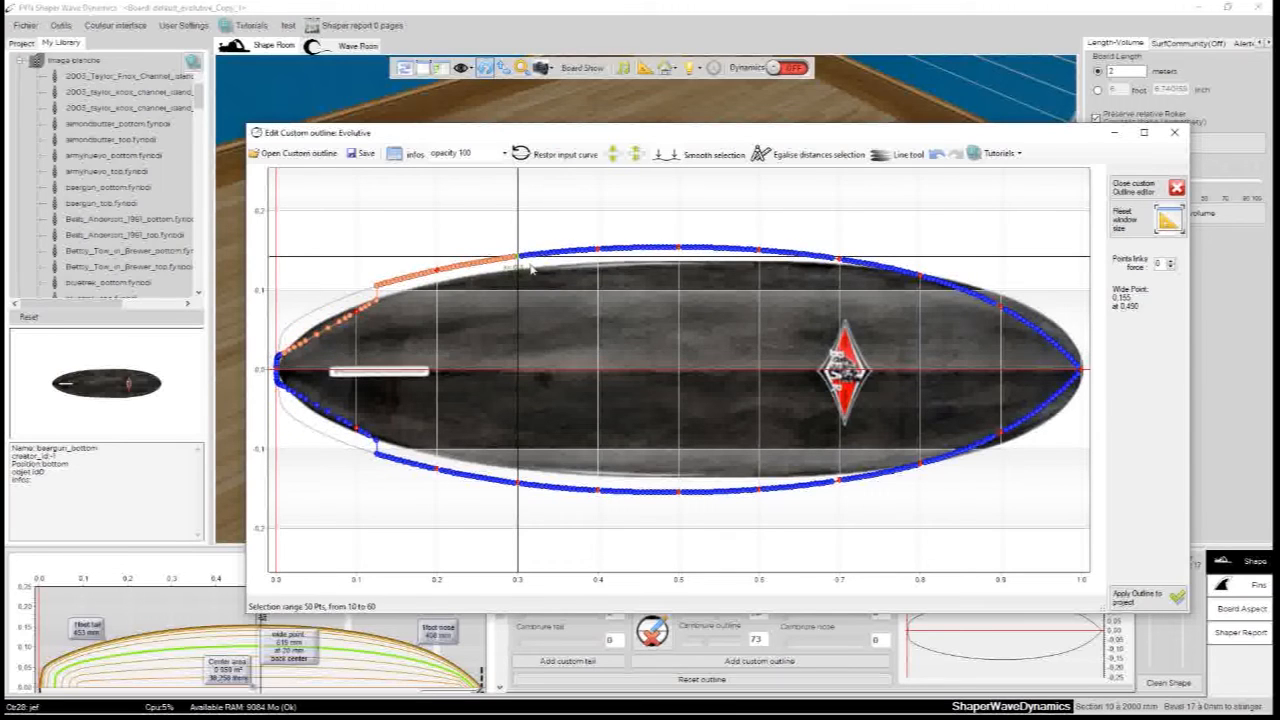
click(897, 154)
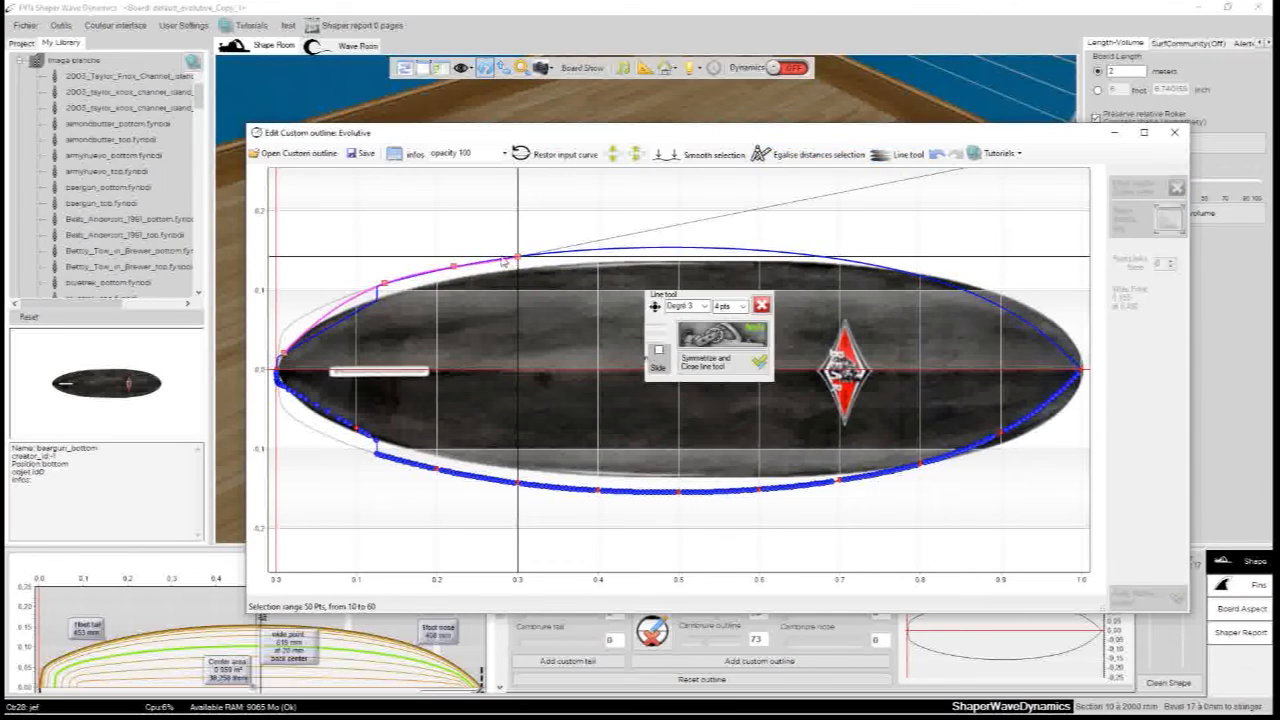
drag(455, 268, 523, 273)
drag(387, 292, 390, 300)
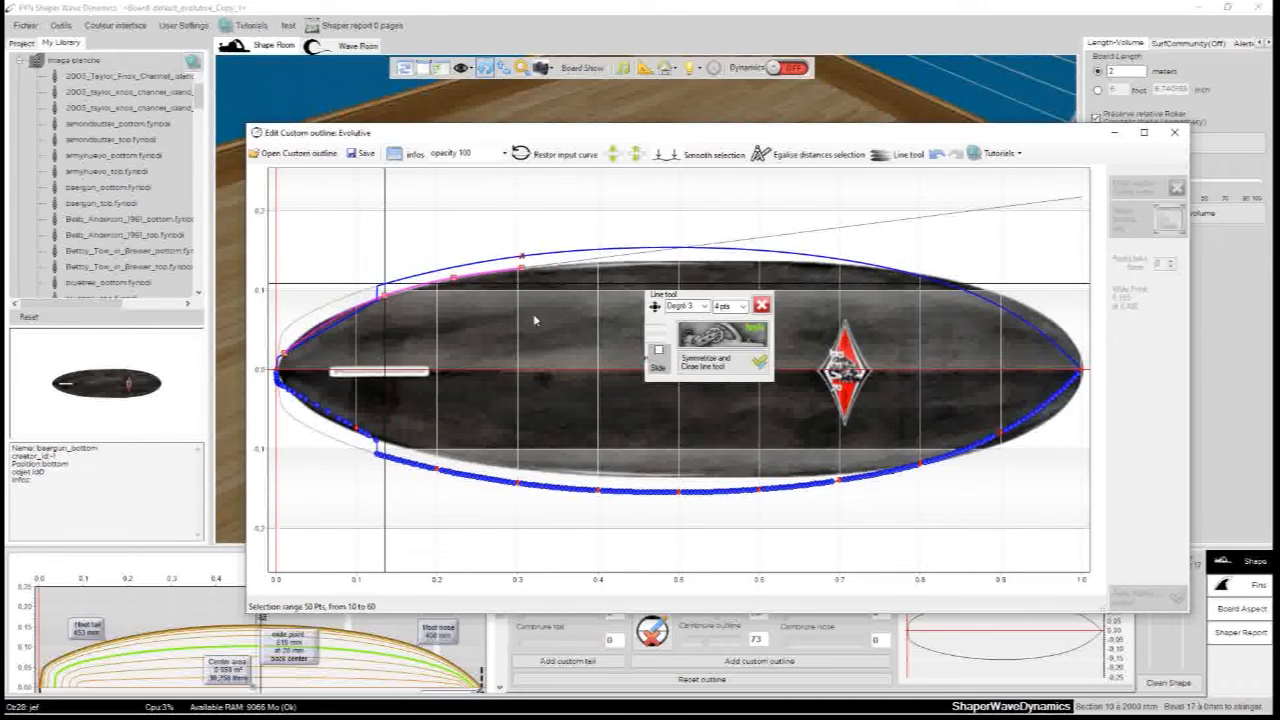
click(722, 335)
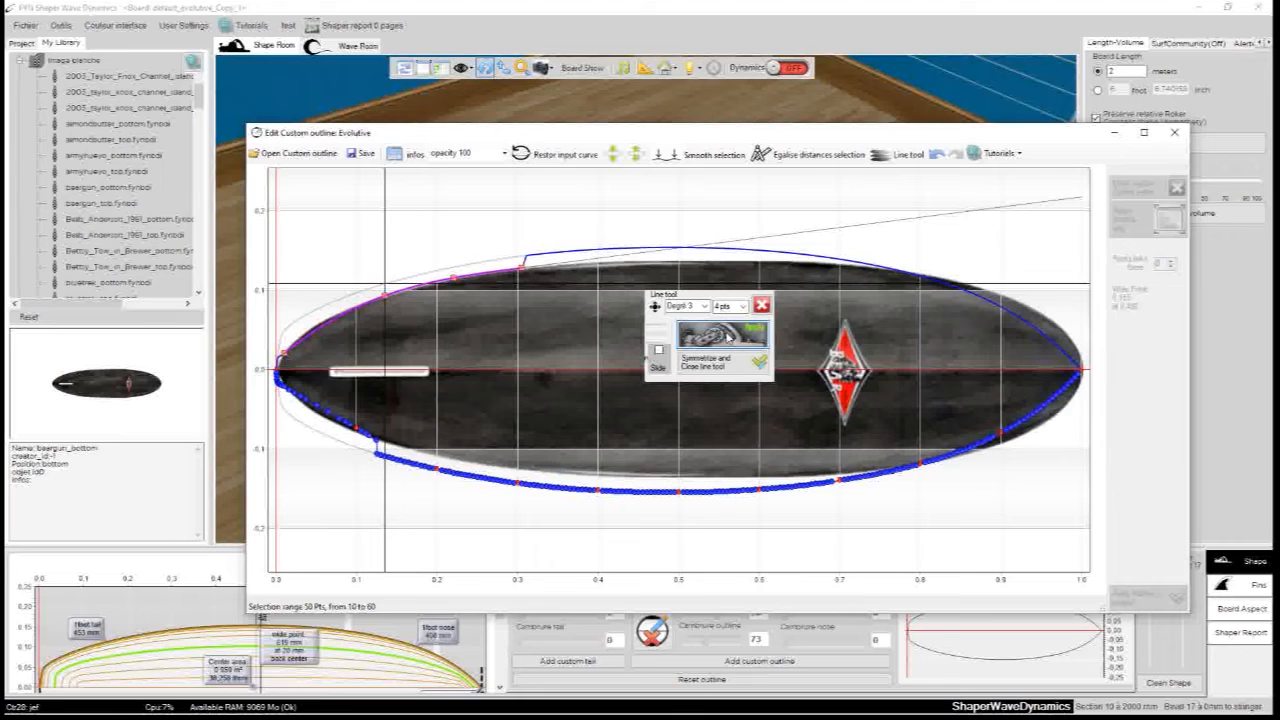
click(280, 367)
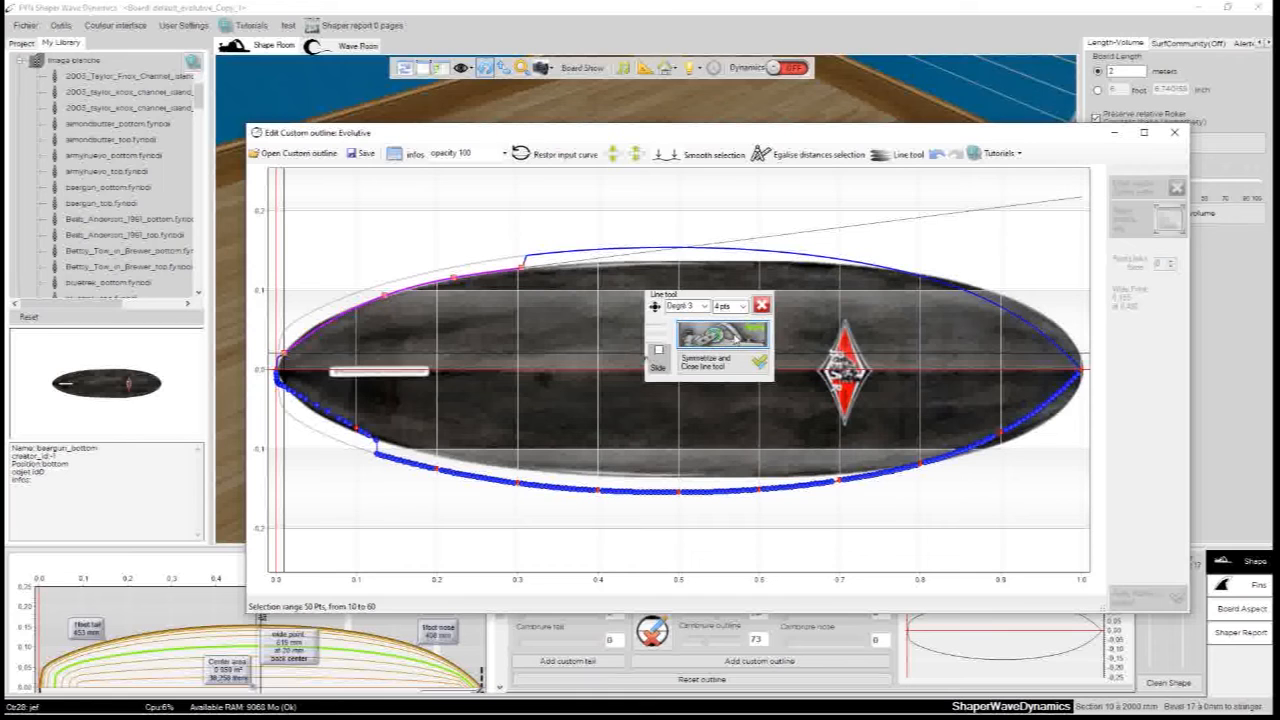
click(718, 365)
click(286, 365)
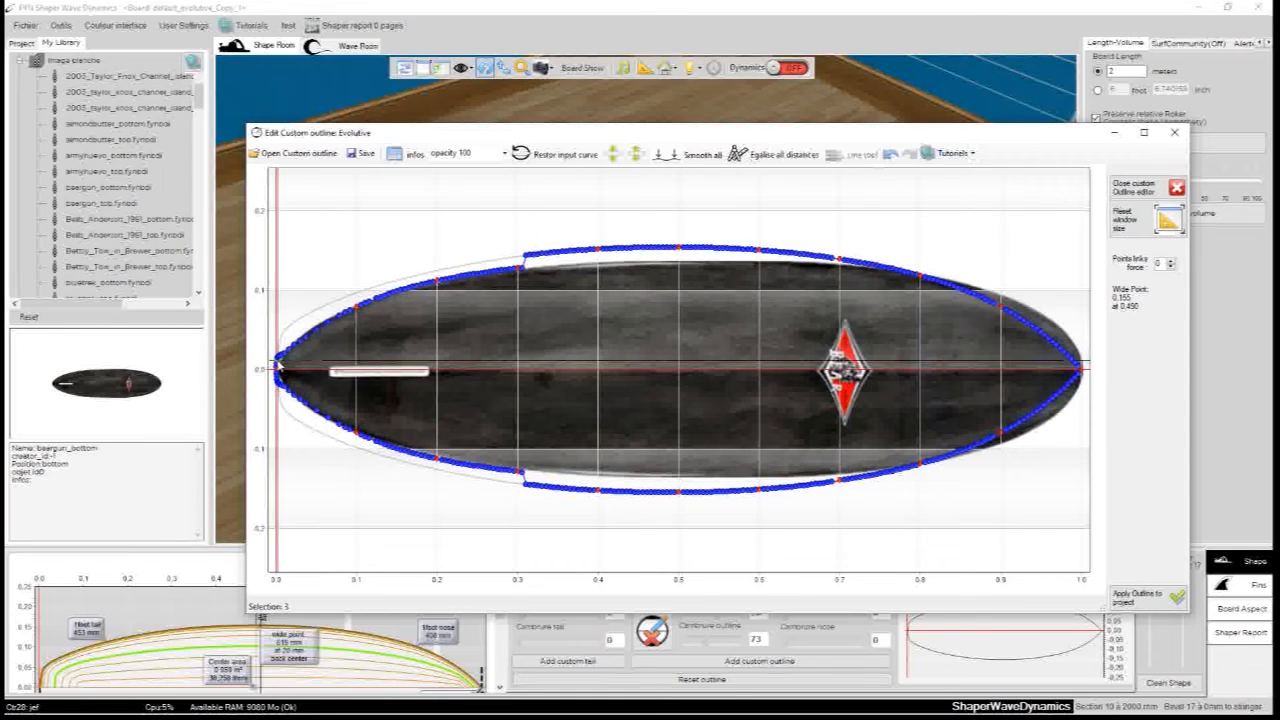
scroll(300, 362, up, 2)
scroll(310, 360, up, 3)
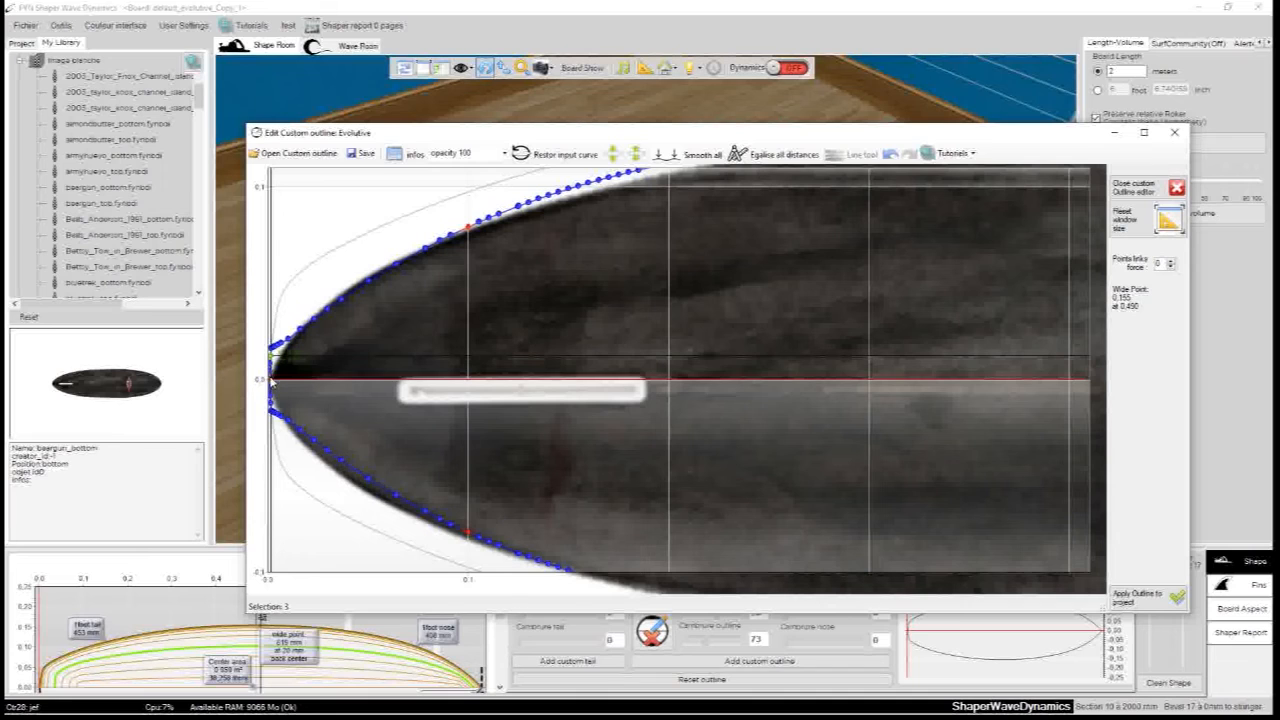
click(271, 382)
right_click(368, 286)
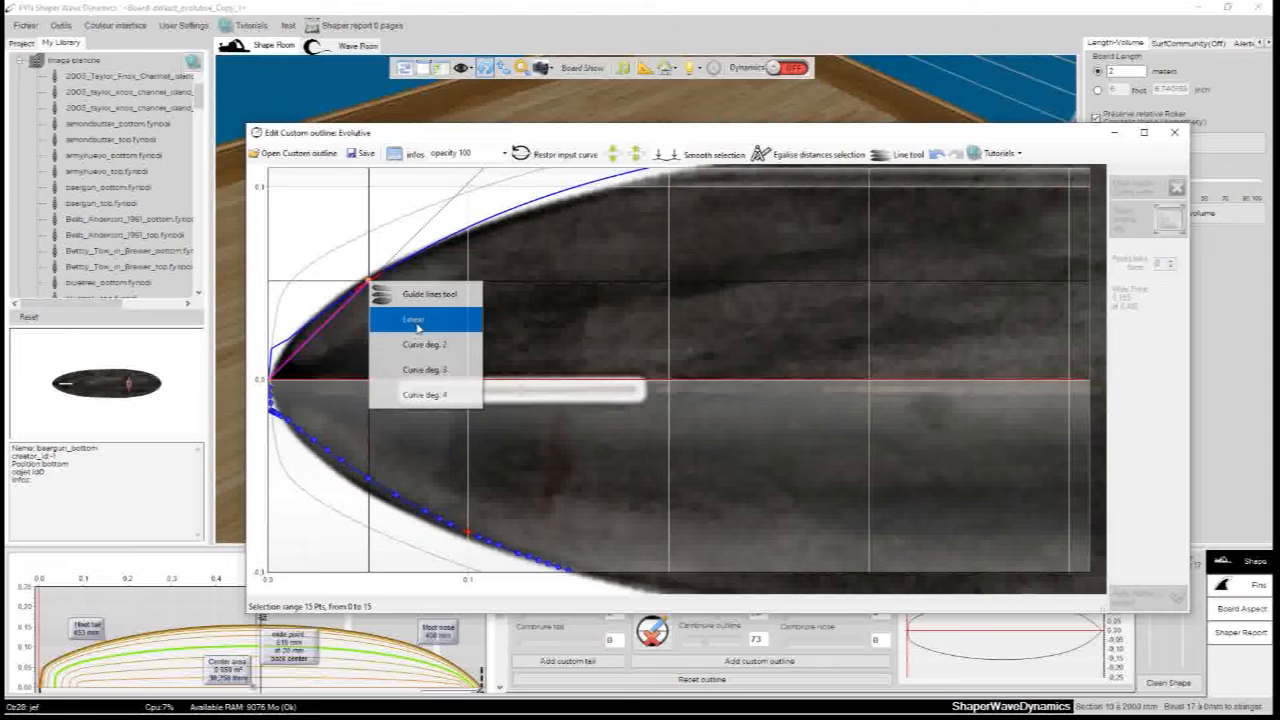
click(420, 296)
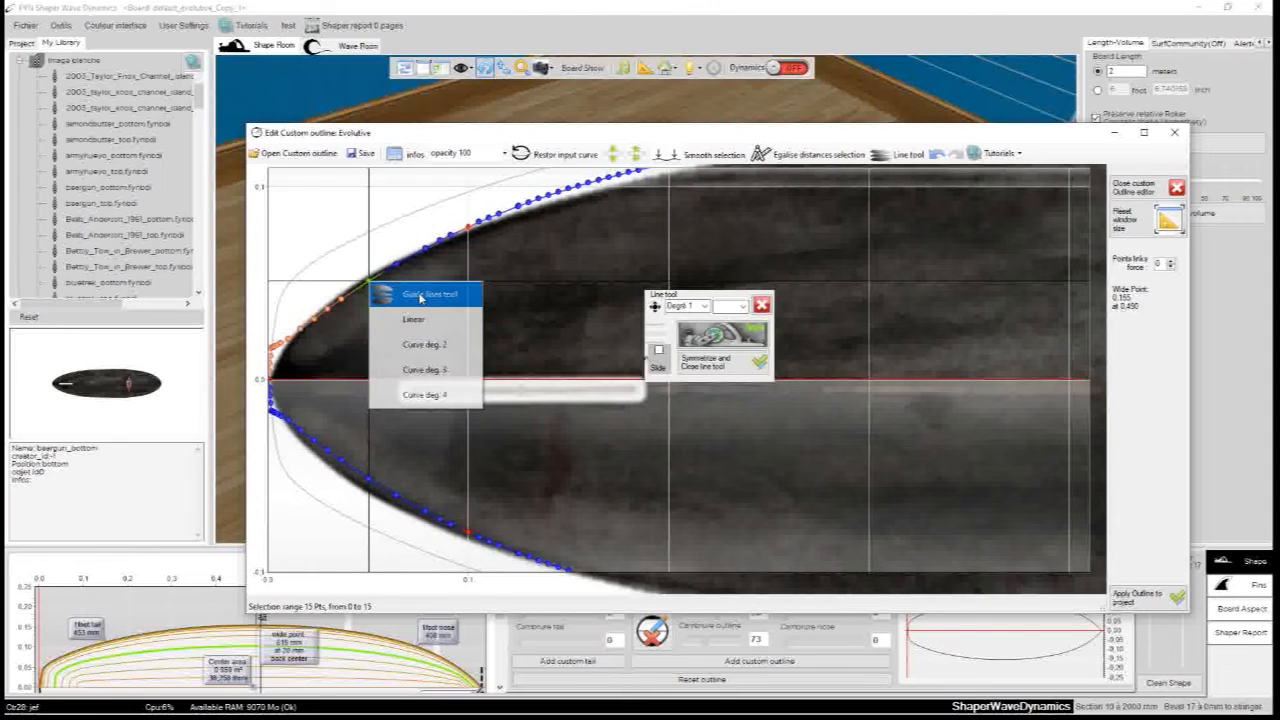
click(762, 305)
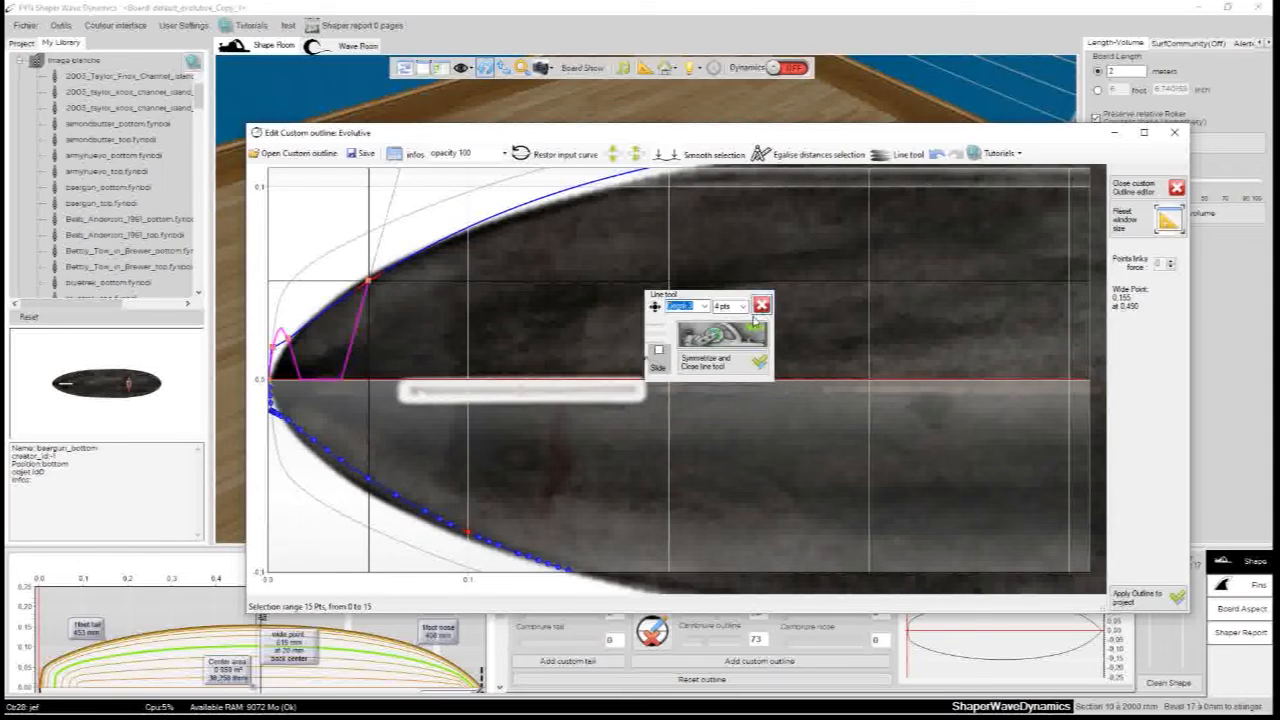
Move the stray outline points near the tail onto the board image's edge and equalise the distances between points 1 and 17
click(344, 301)
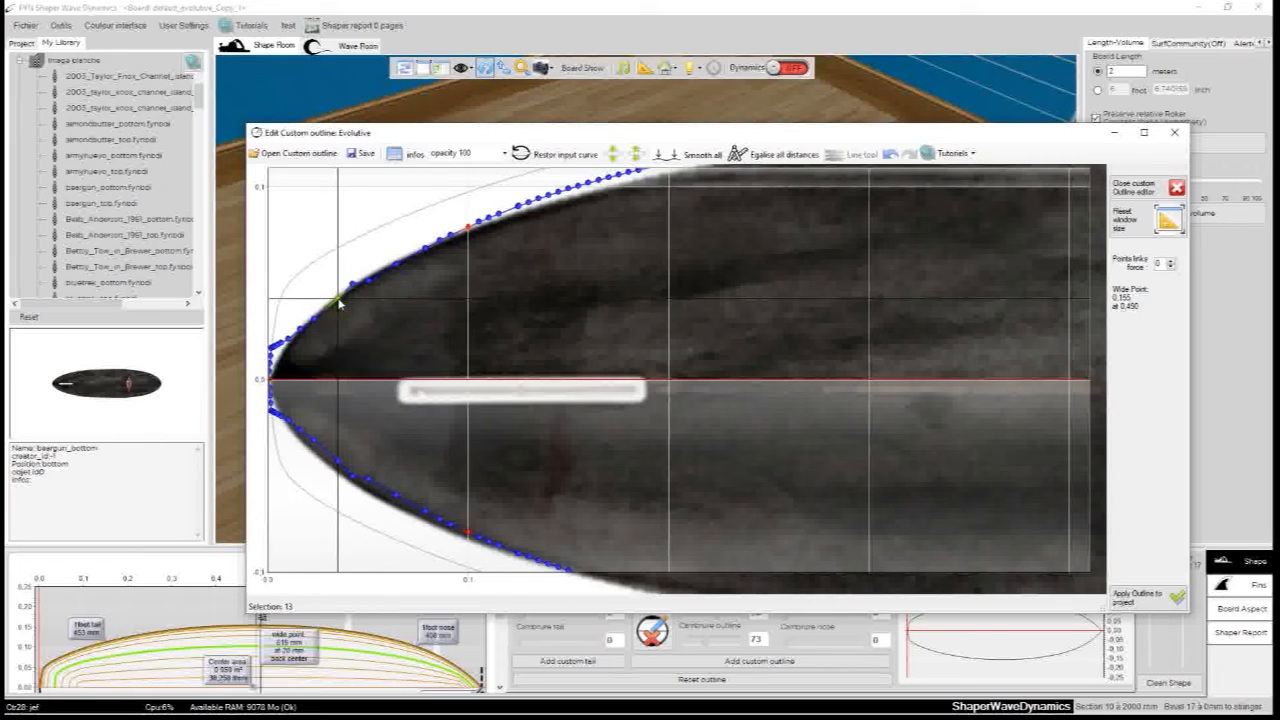
click(313, 324)
drag(305, 325, 312, 320)
click(270, 372)
shift+click(425, 249)
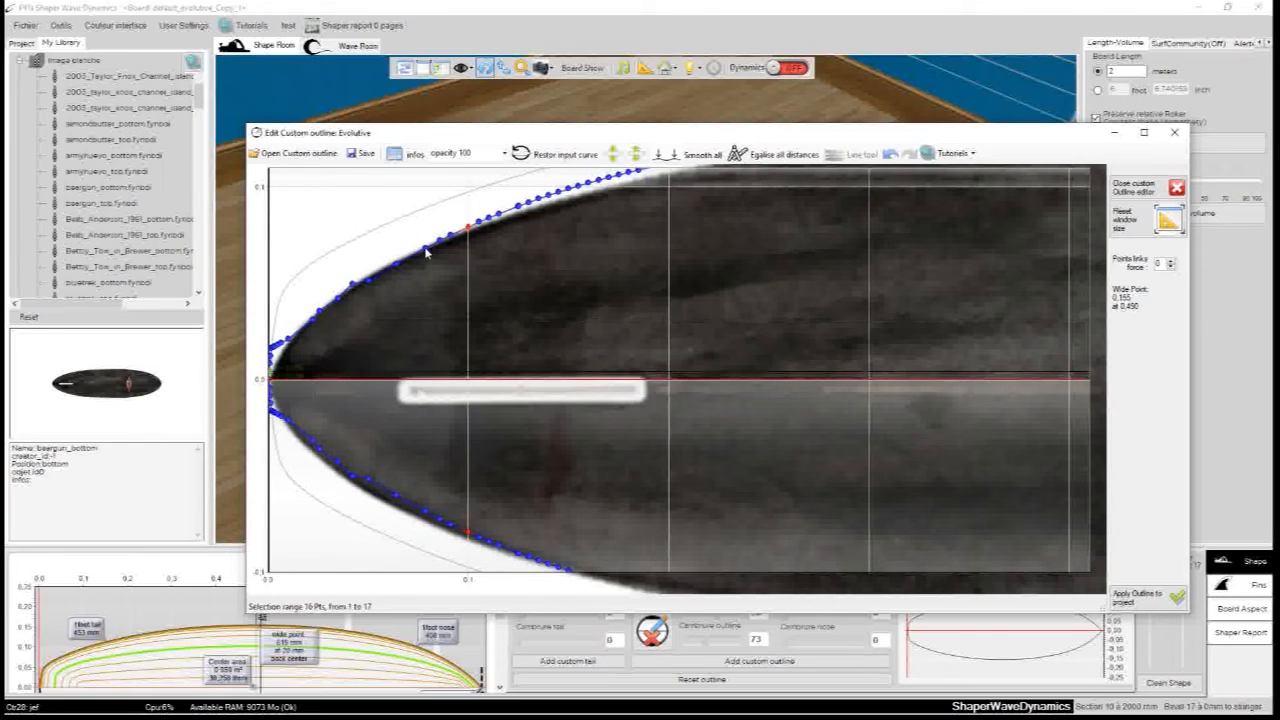
click(806, 156)
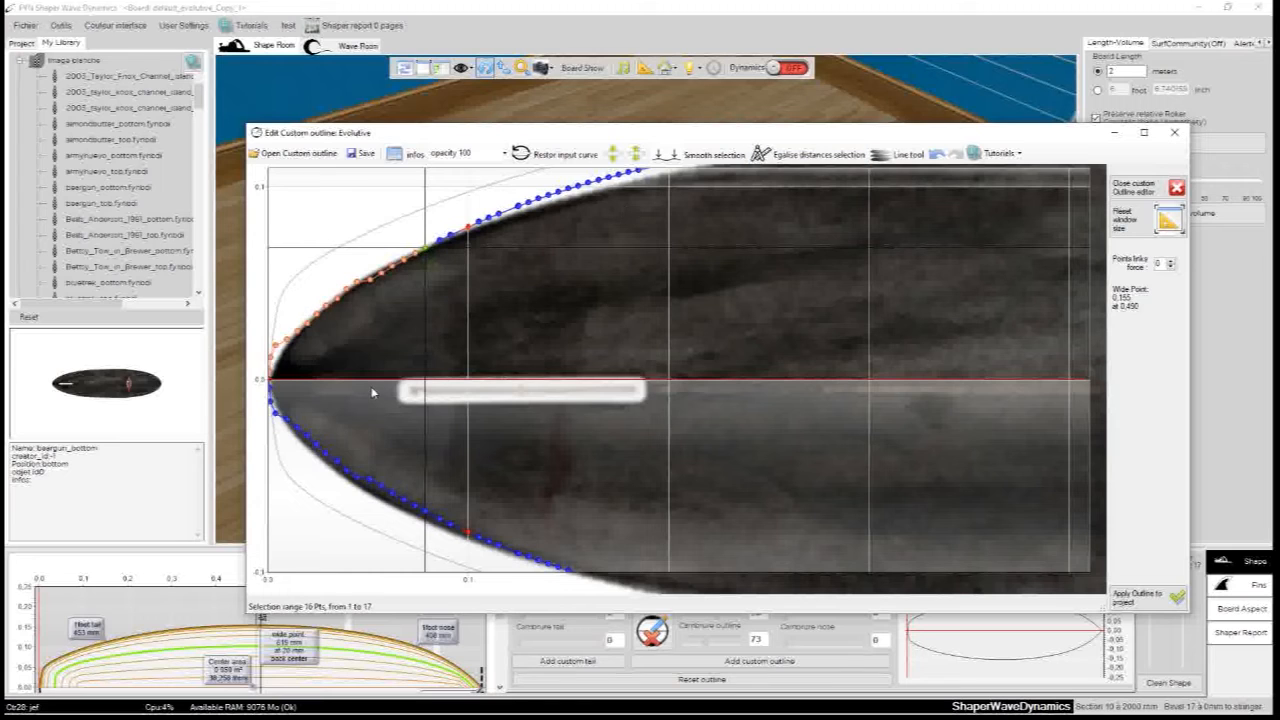
Align the points at the tail tip and around points 13 to 15 with the board image's edge, and smooth the whole outline
click(278, 347)
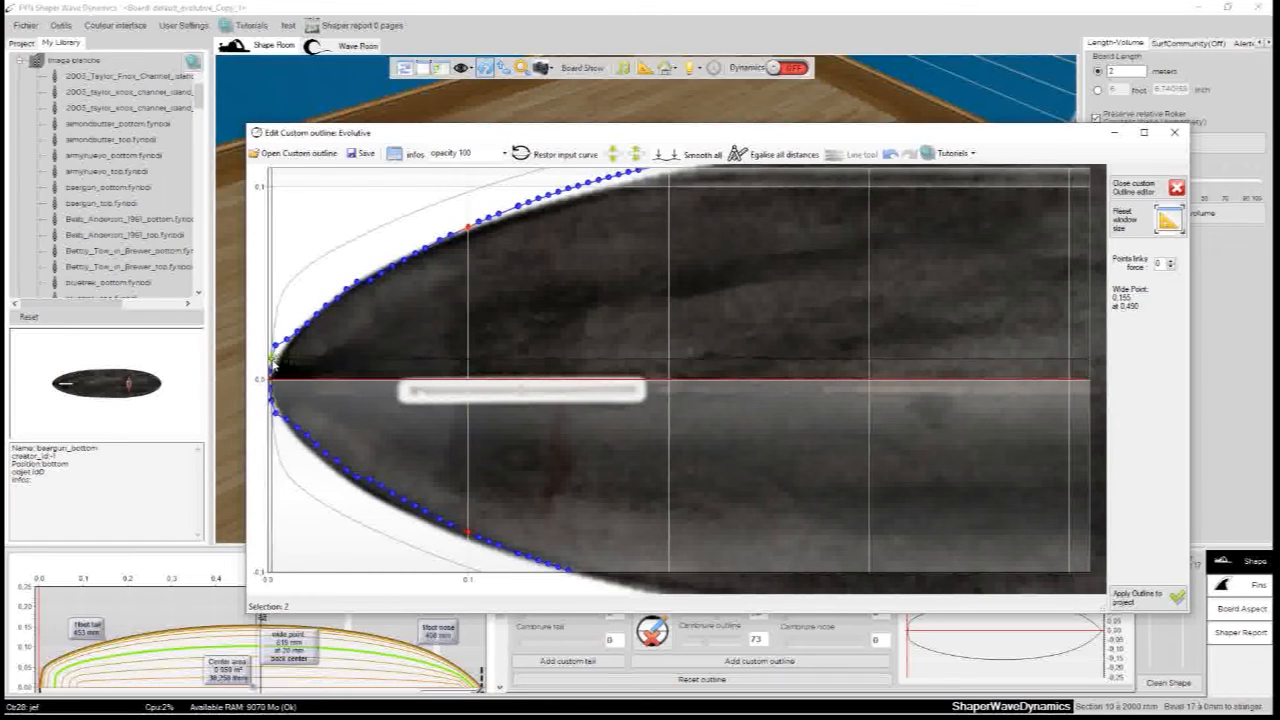
drag(280, 349, 284, 357)
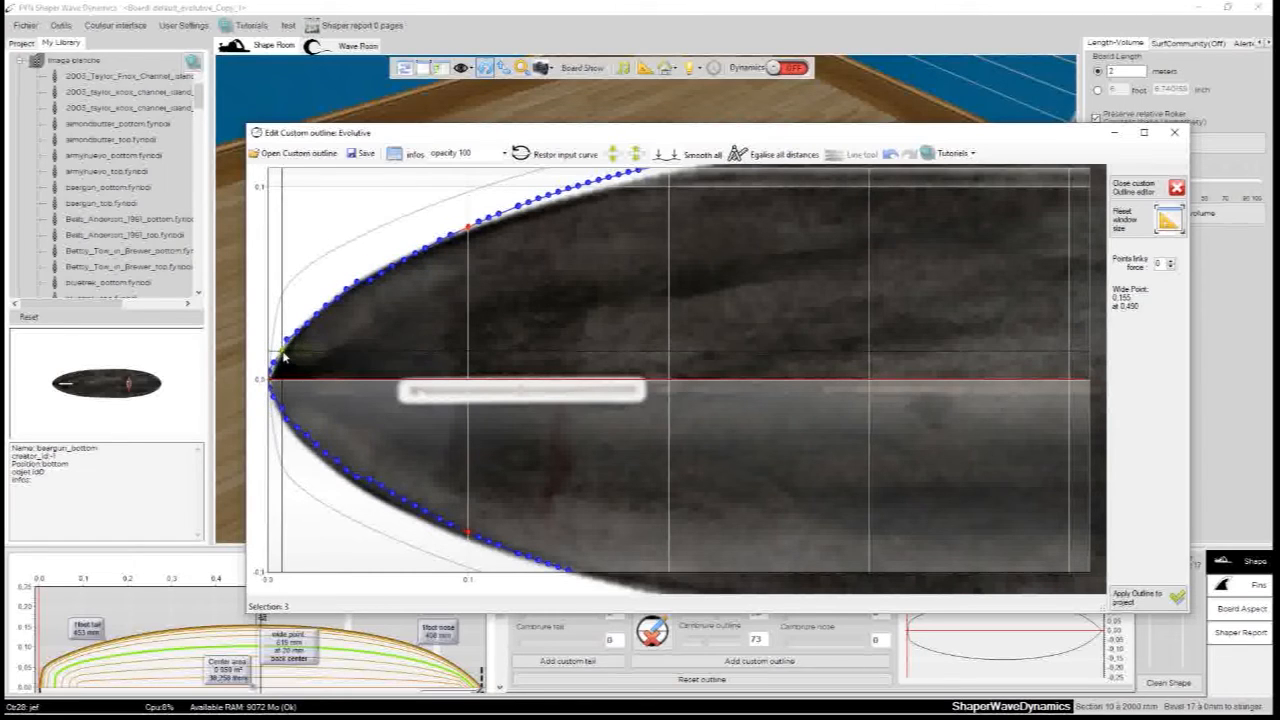
click(289, 342)
click(371, 281)
click(381, 271)
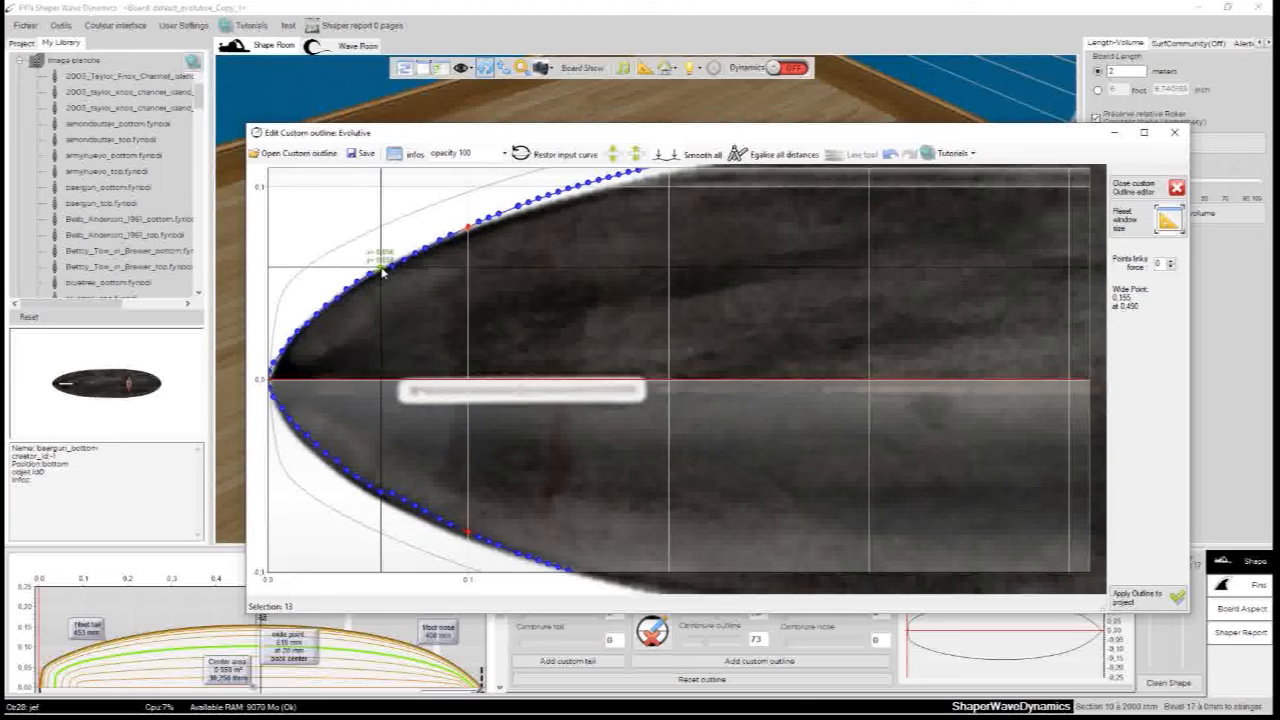
click(394, 263)
click(406, 262)
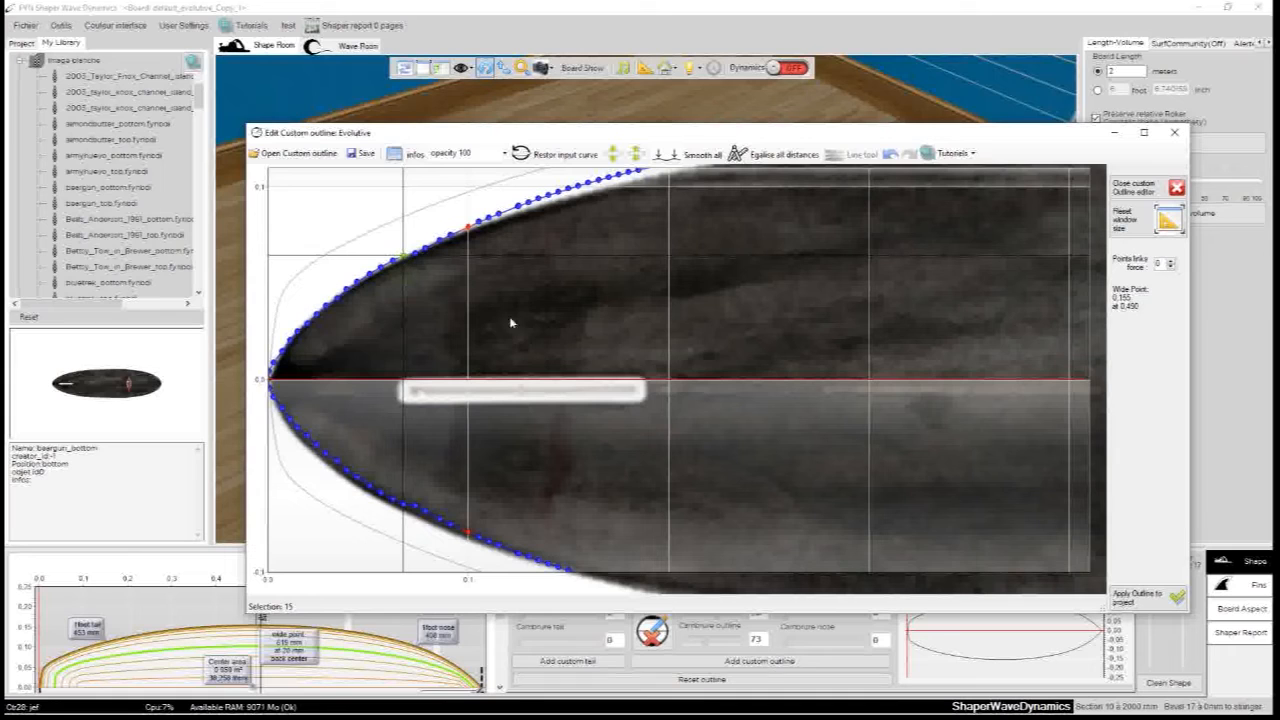
click(701, 160)
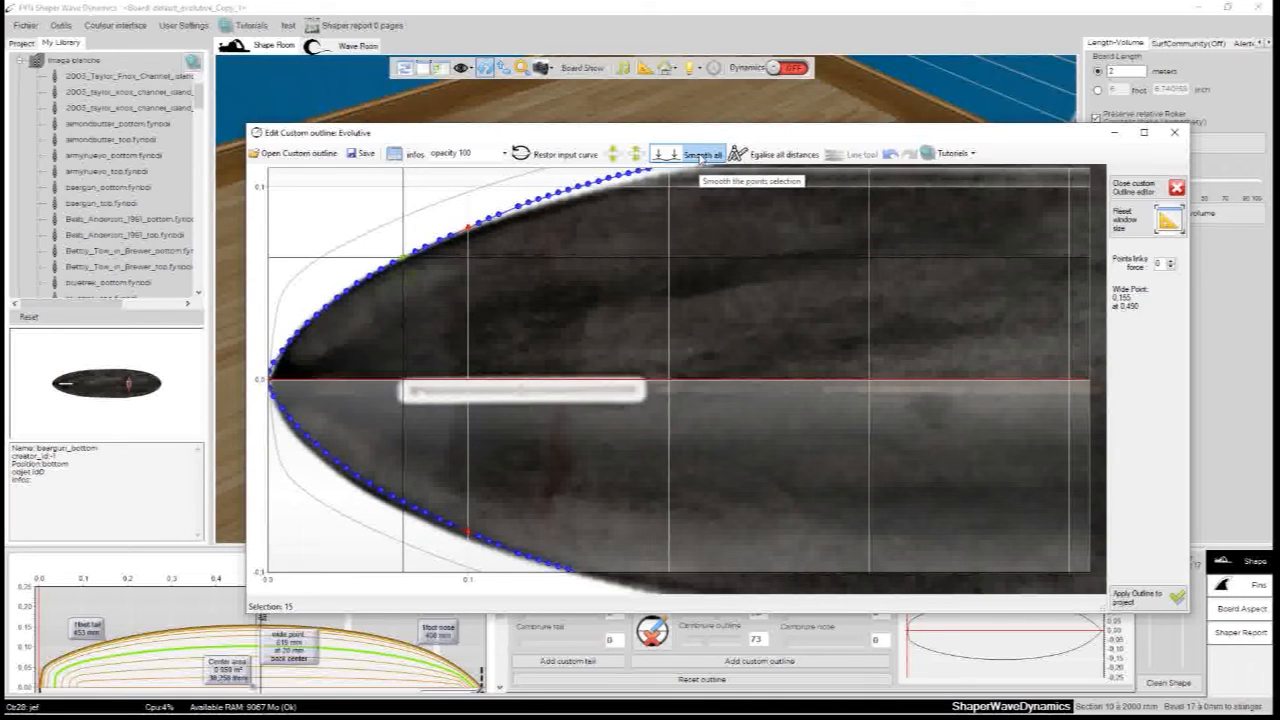
scroll(441, 312, down, 5)
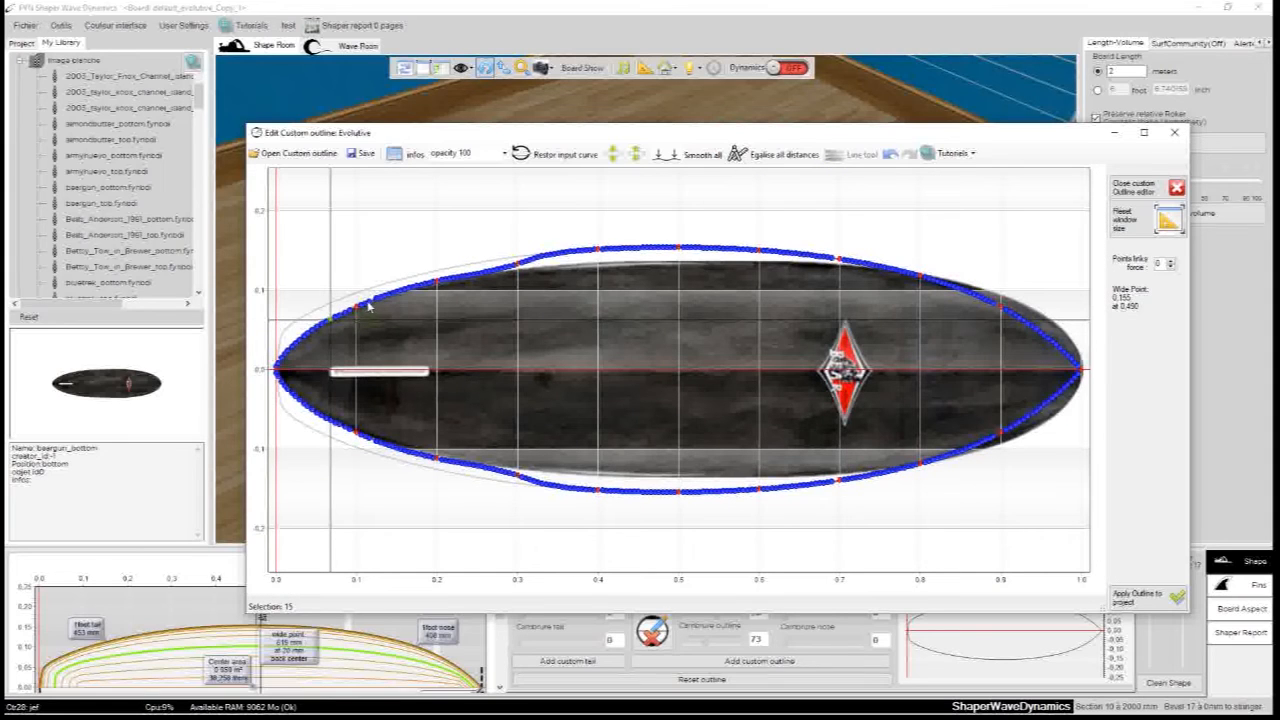
click(356, 306)
shift+click(893, 273)
right_click(893, 273)
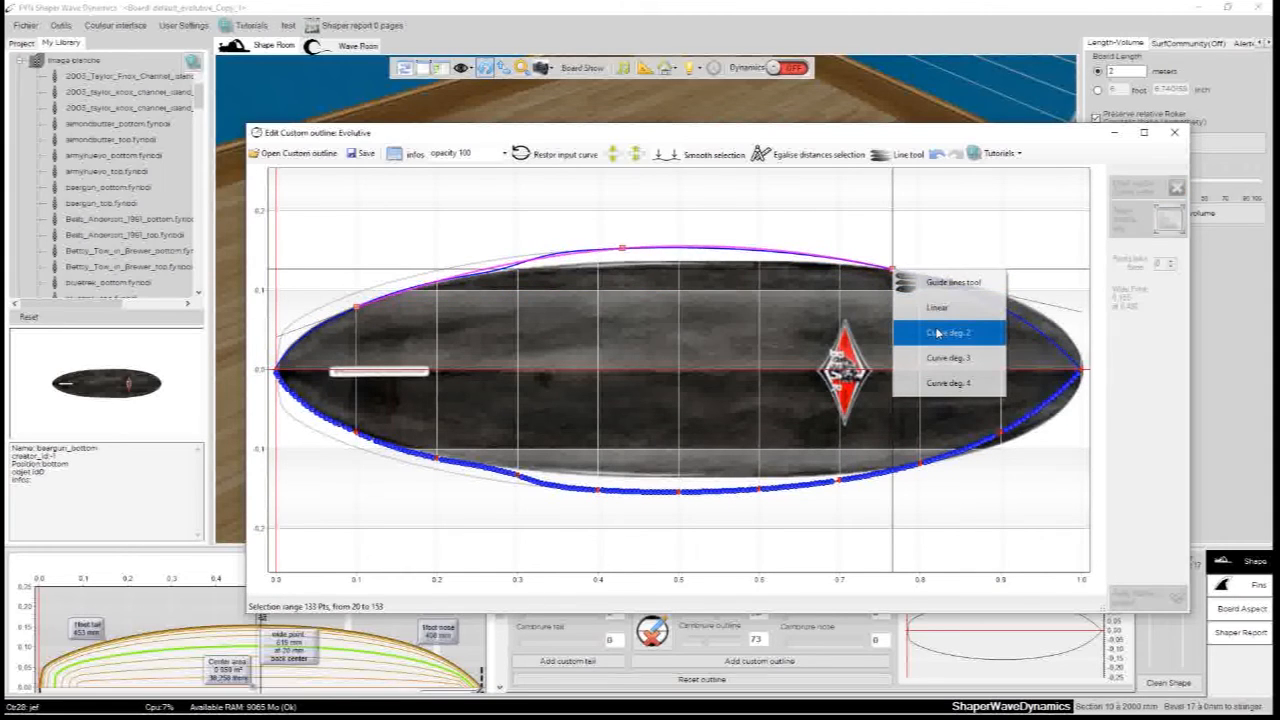
click(940, 286)
click(940, 288)
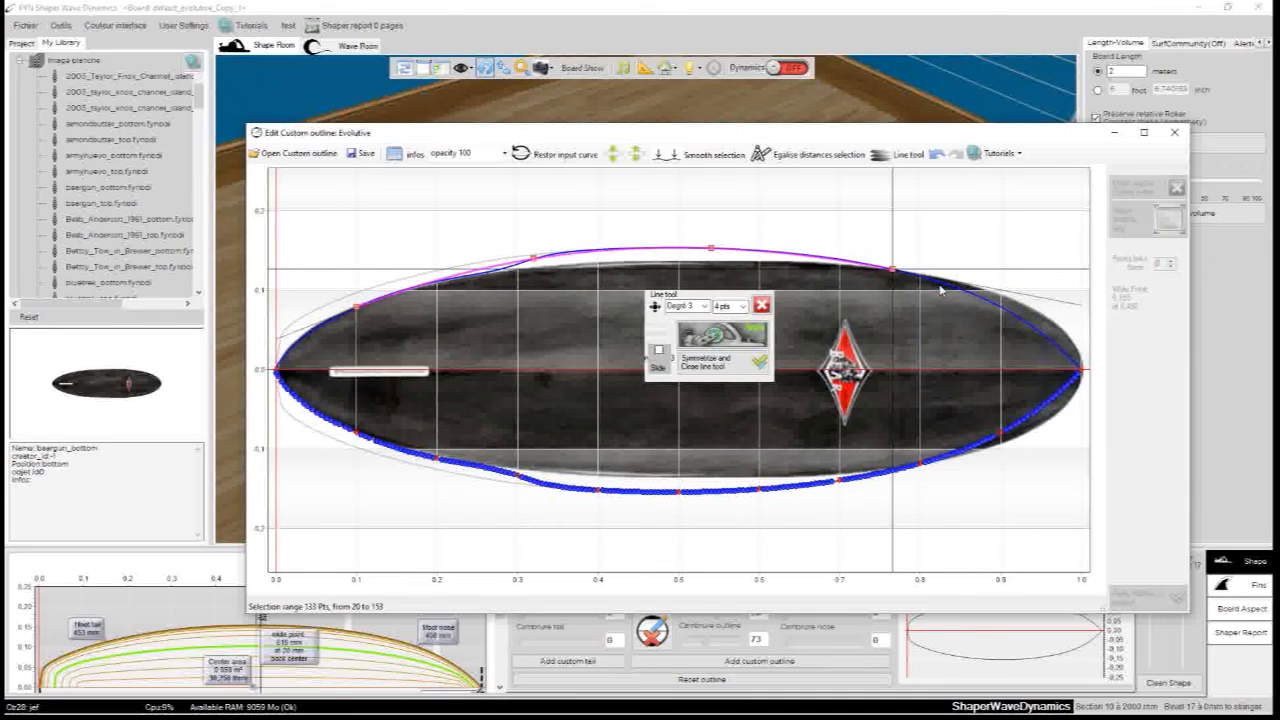
click(762, 304)
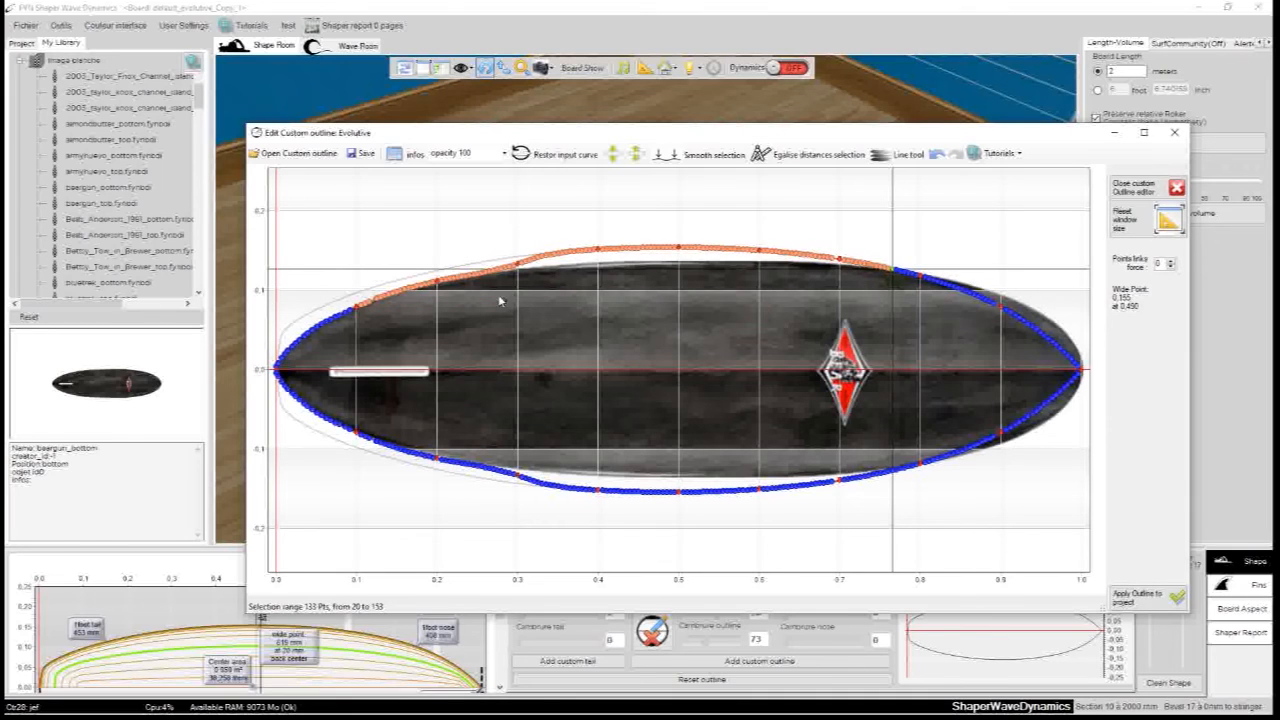
Fit a degree 3 guide line over points 37 to 139 to the board image's upper middle edge and apply it
click(426, 286)
shift+click(839, 259)
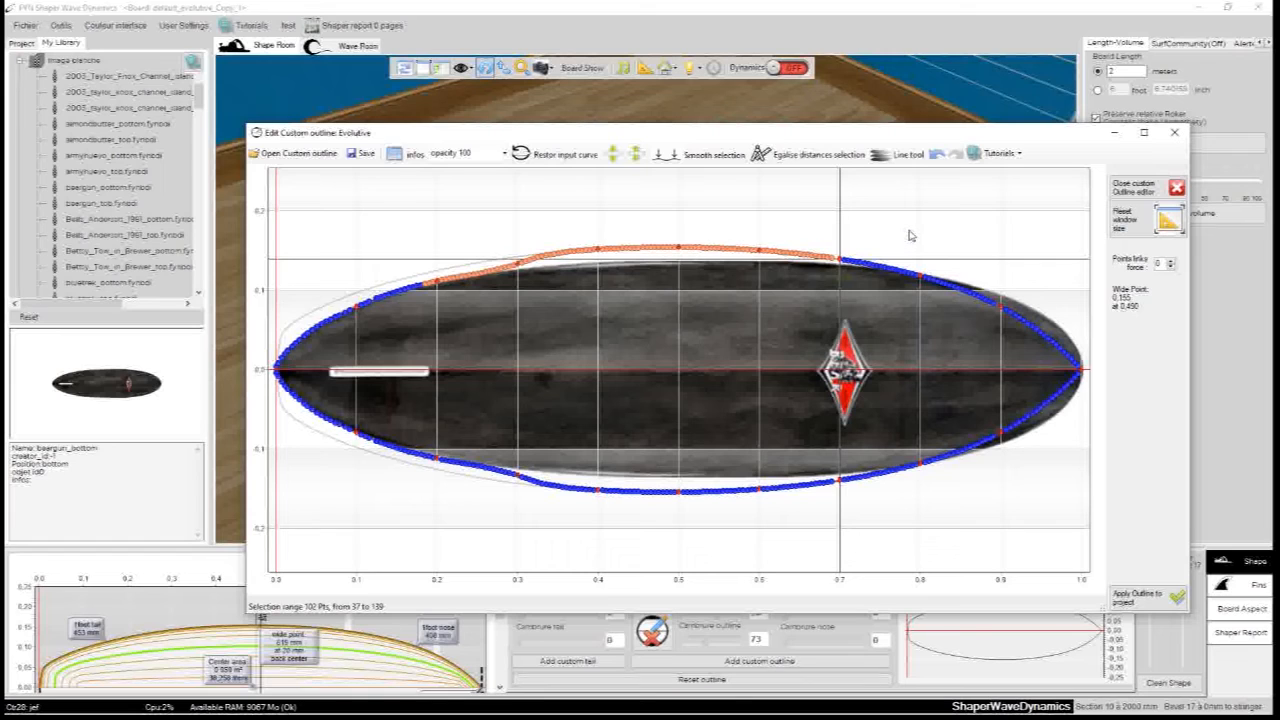
click(908, 155)
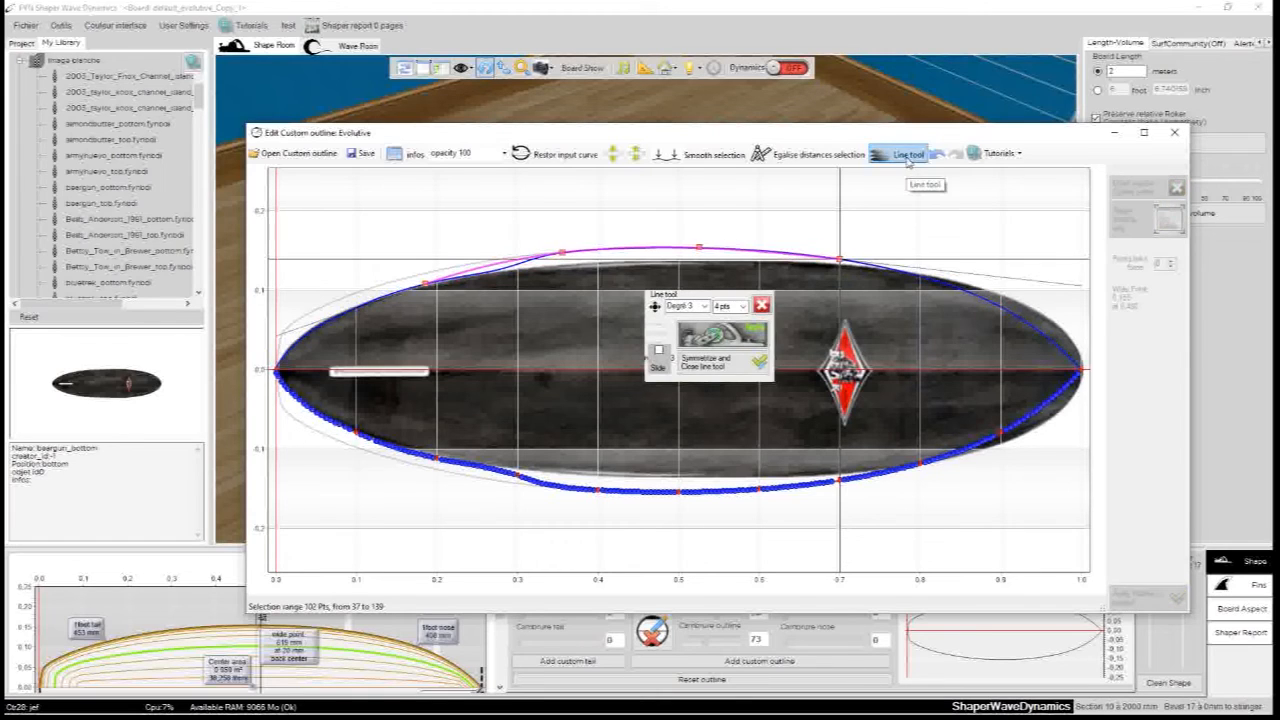
click(564, 260)
click(701, 259)
click(841, 262)
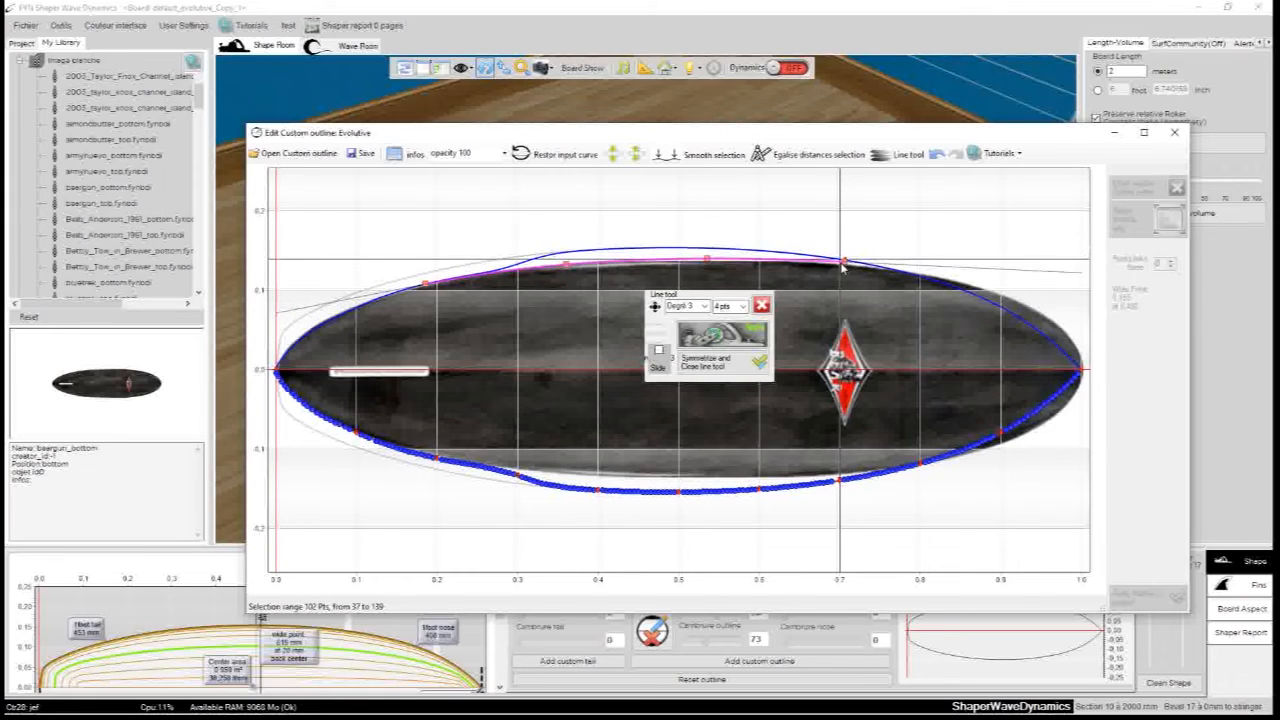
click(707, 261)
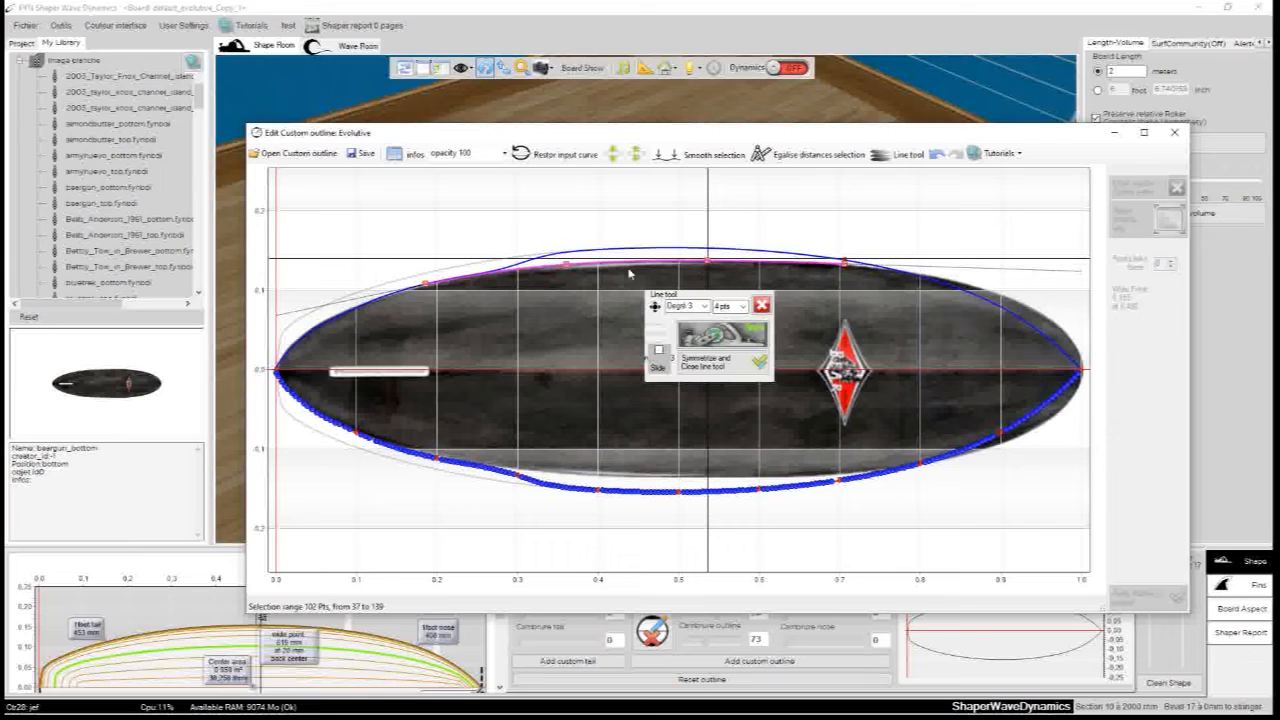
click(713, 328)
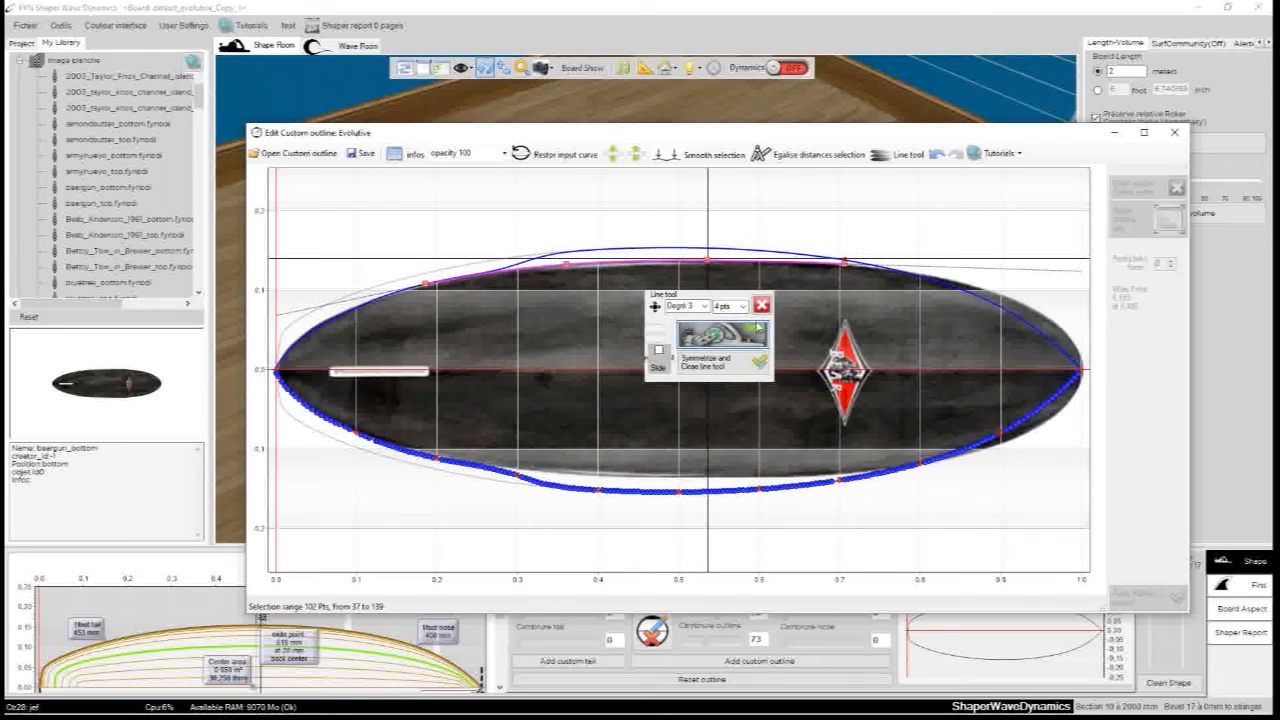
Set the guide line to degree 4 and align its end with the board image's upper edge near the nose
click(846, 266)
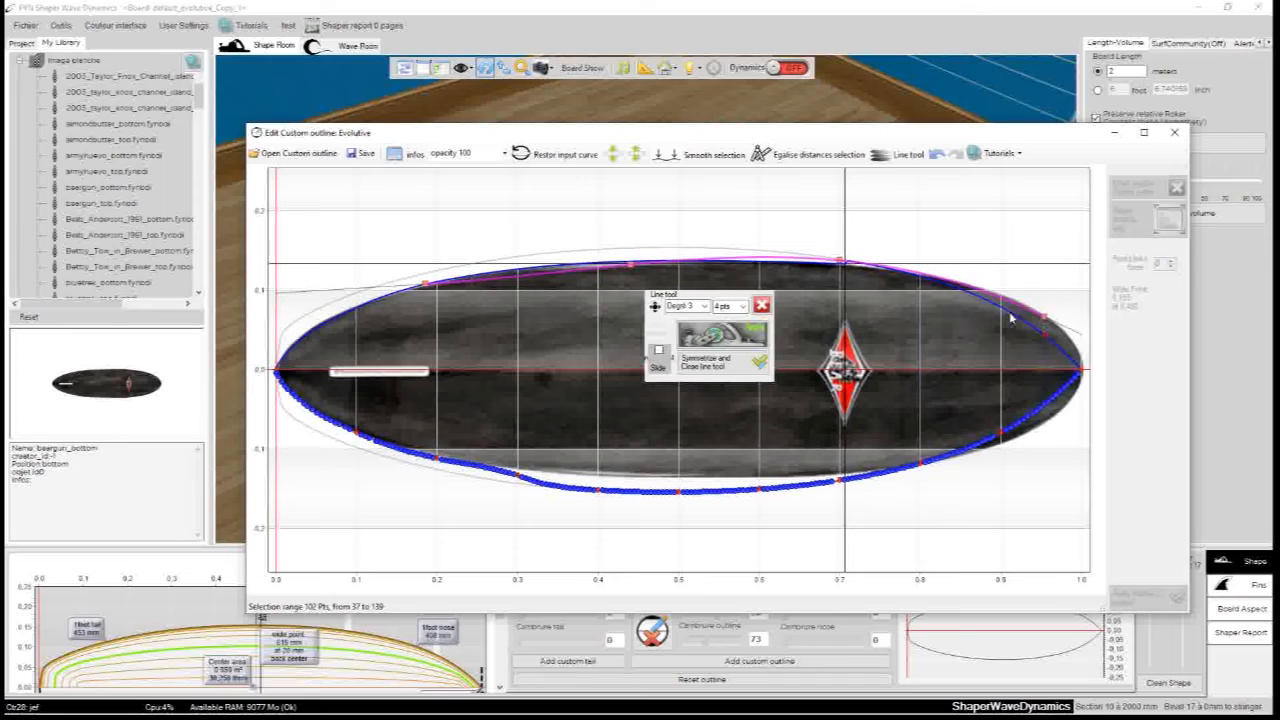
click(840, 268)
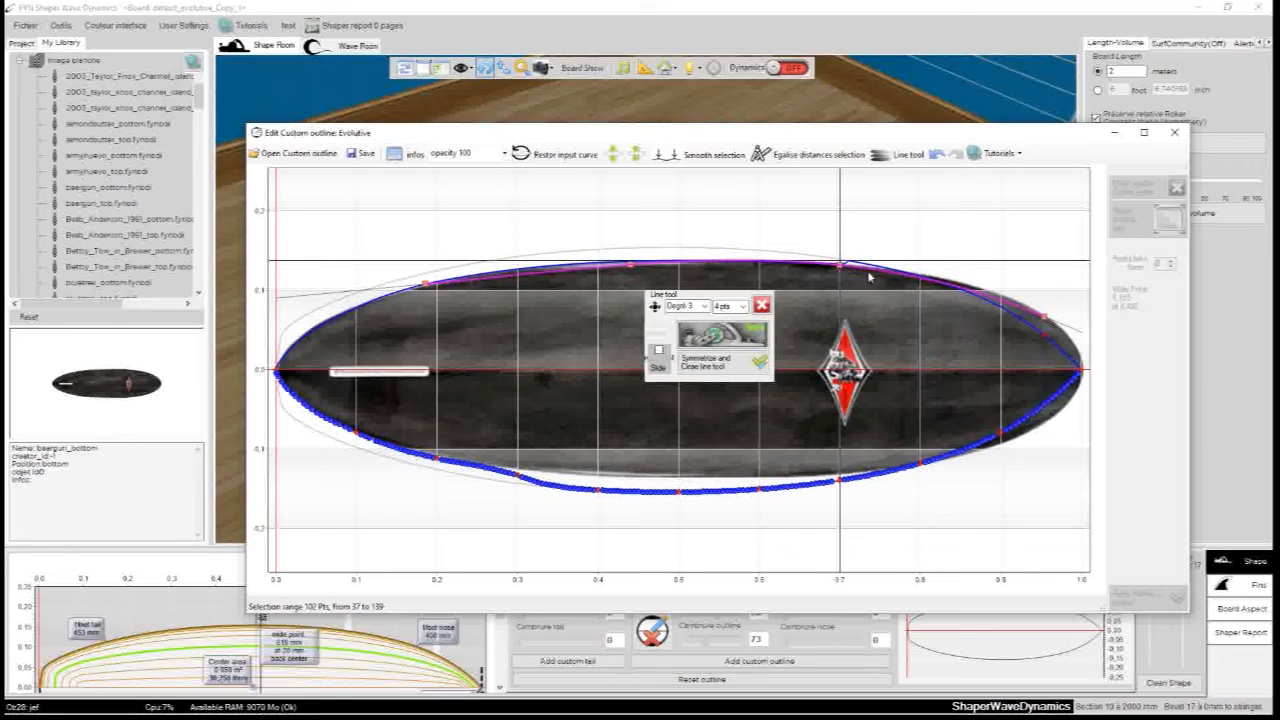
click(704, 306)
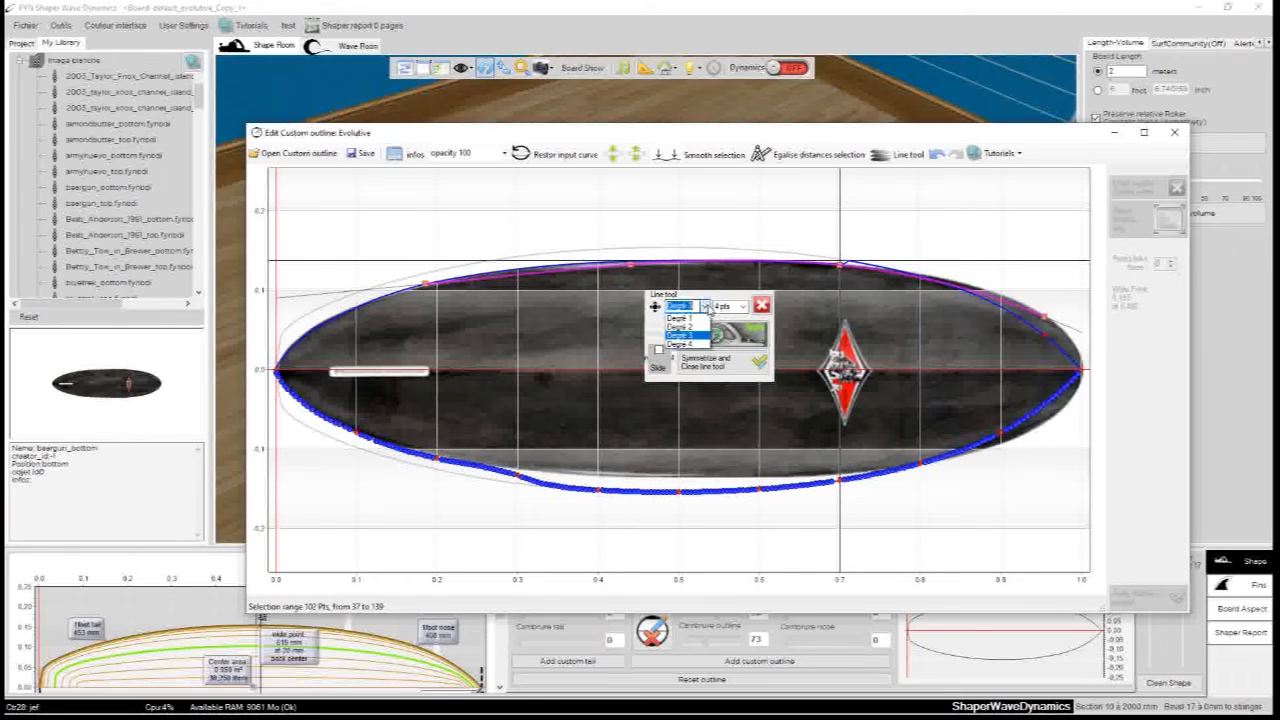
click(692, 343)
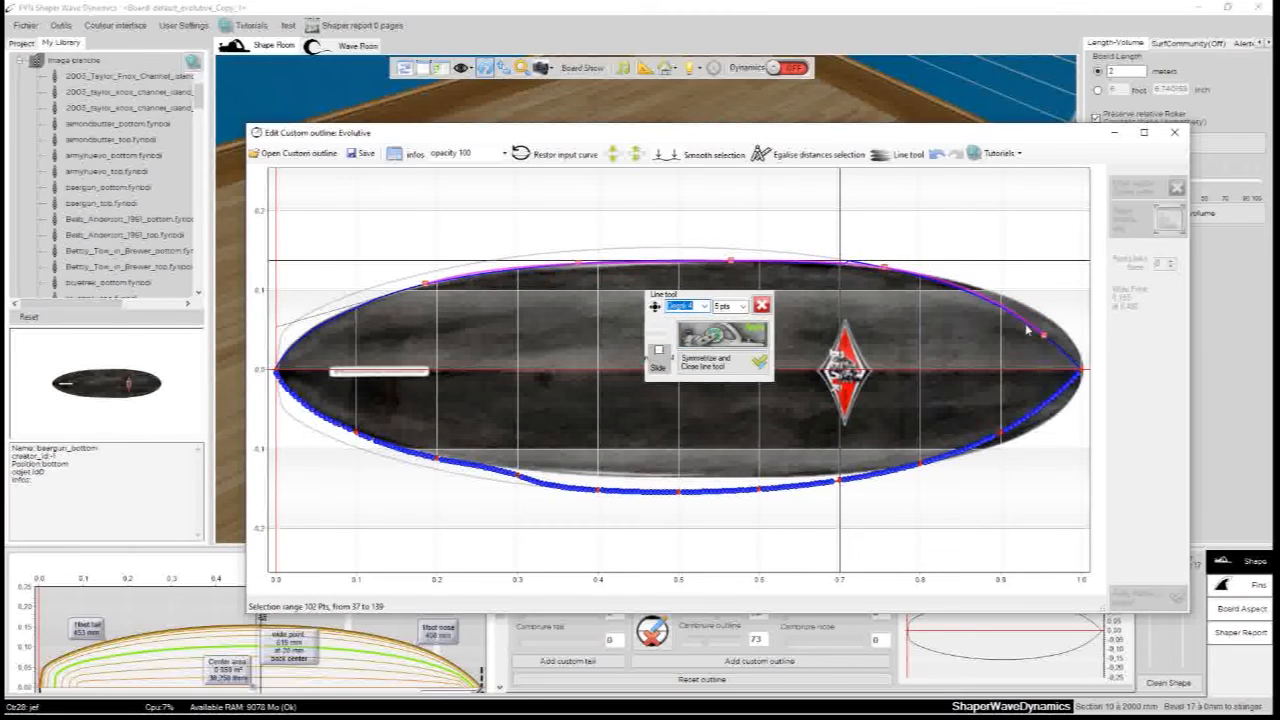
drag(1044, 335, 1043, 318)
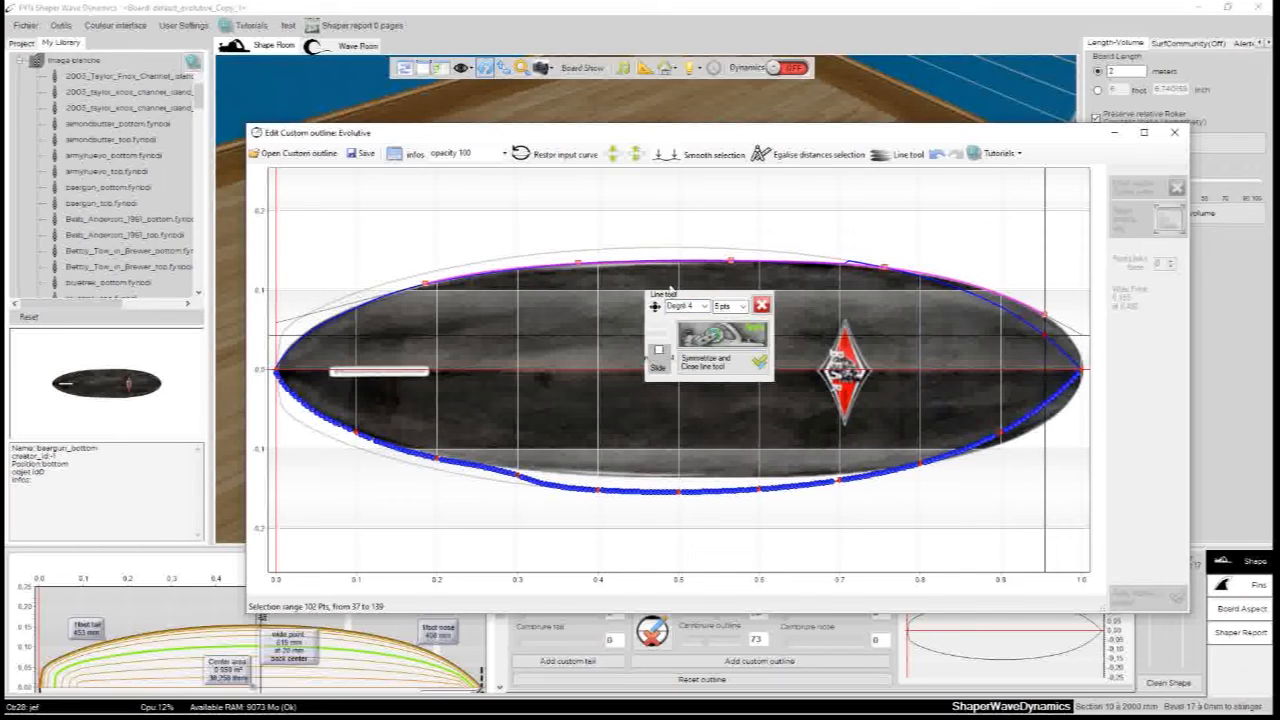
Move the guide line's start to mid-board, align its points with the upper nose edge, then apply and symmetrize it
drag(427, 289, 710, 263)
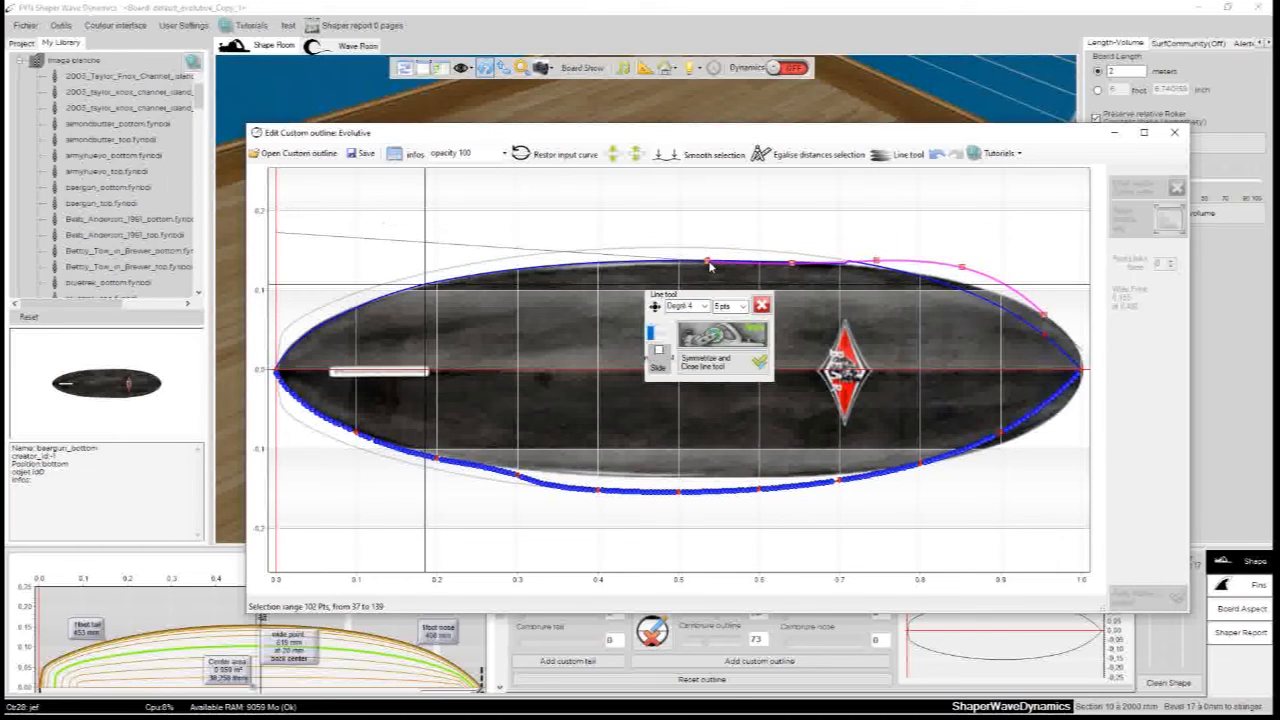
drag(1043, 318, 1052, 328)
drag(962, 268, 962, 289)
drag(871, 264, 875, 271)
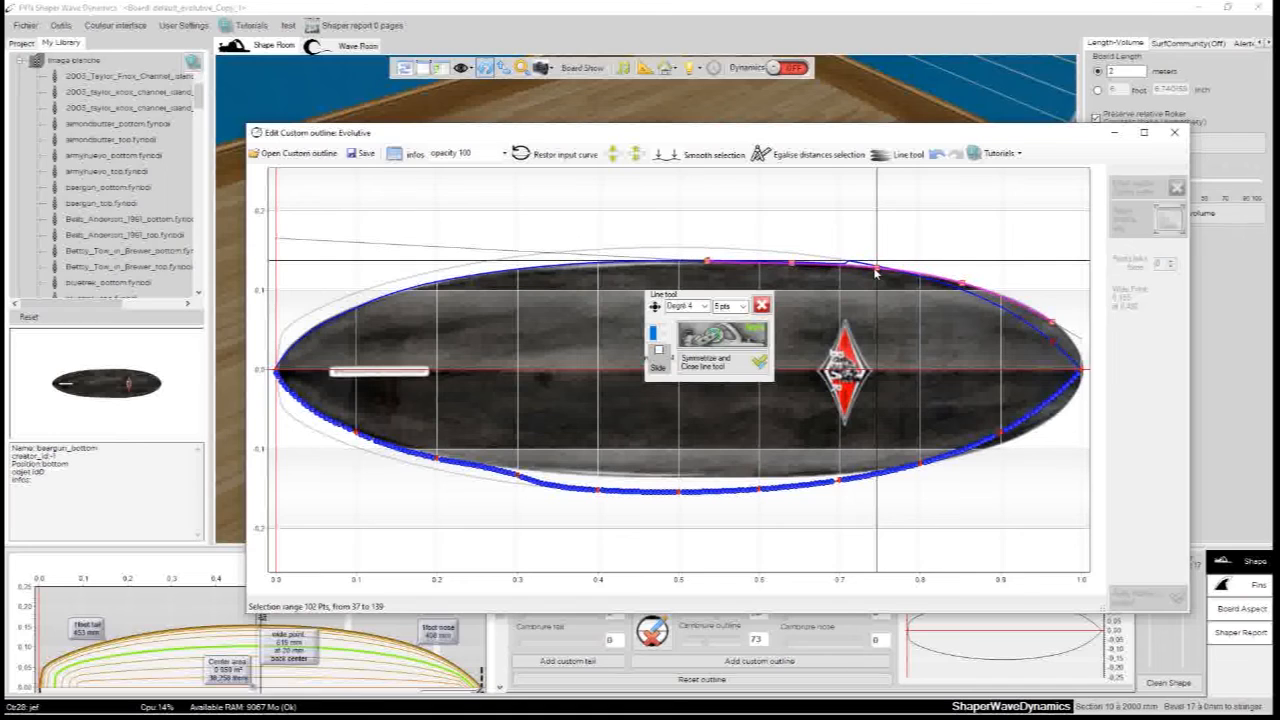
click(791, 266)
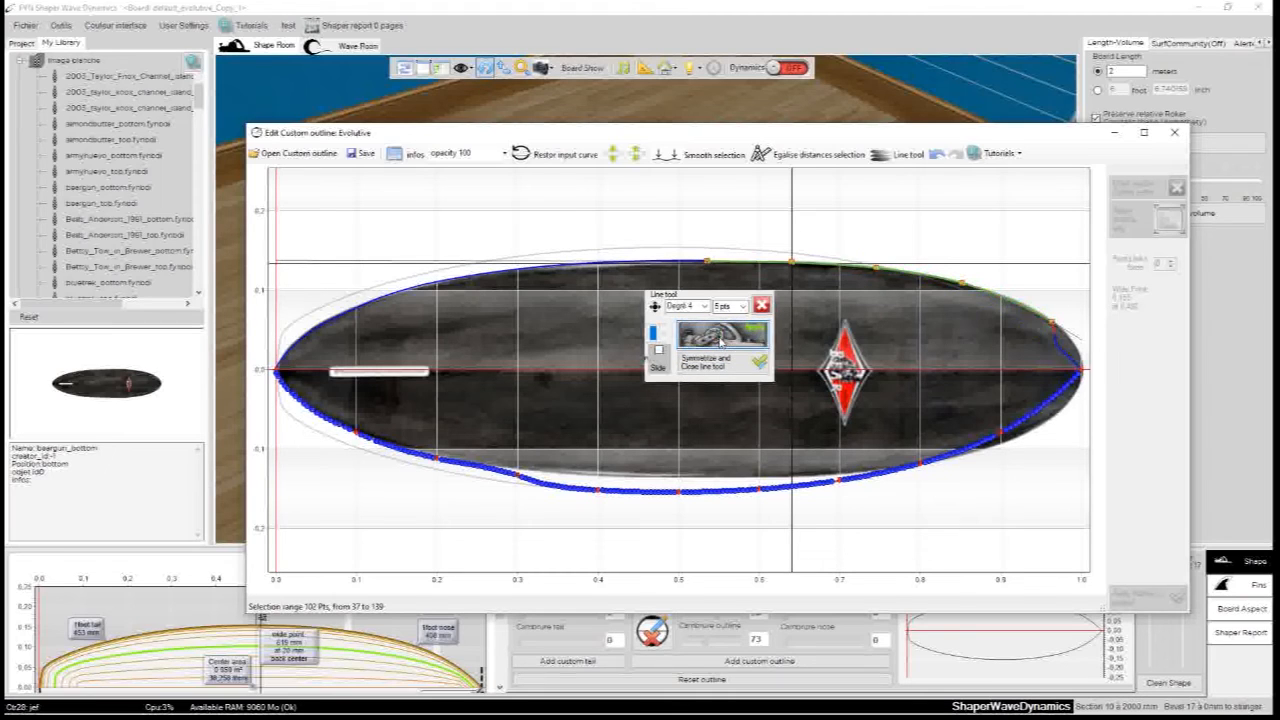
click(718, 365)
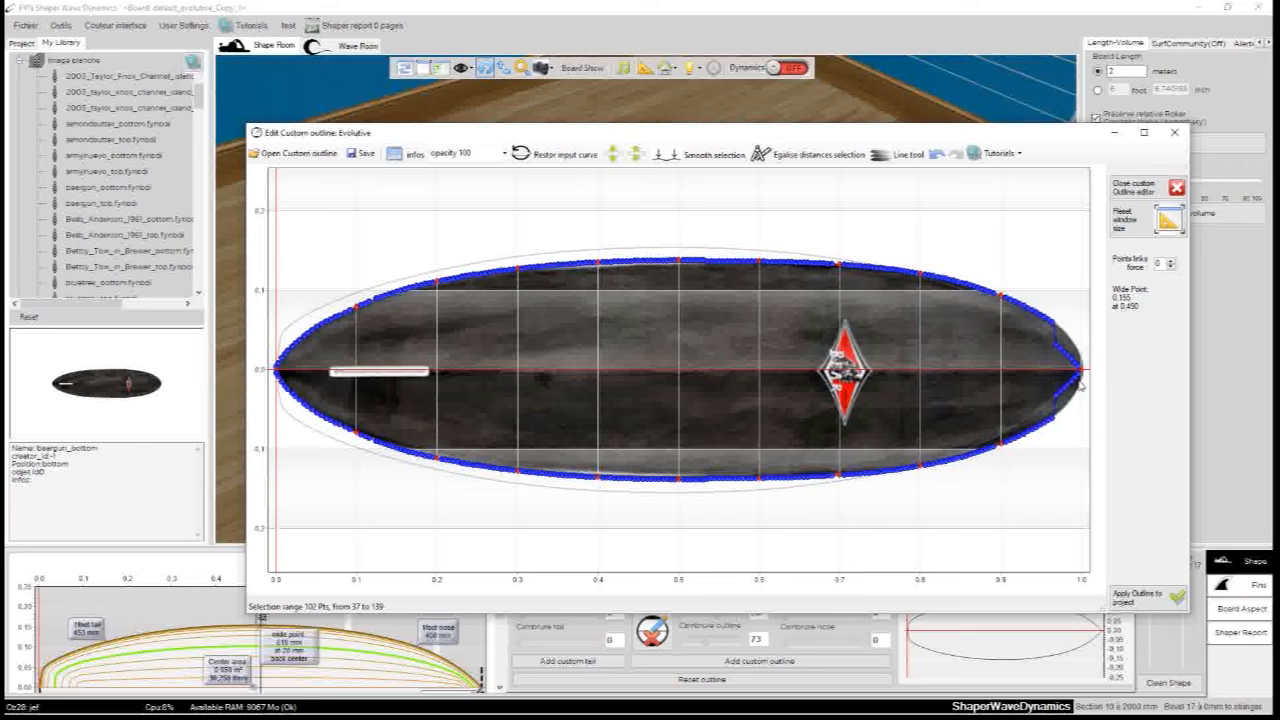
Move the stray outline points between point 192 and the nose tip onto the board image's rounded edge
click(1058, 325)
scroll(1075, 335, up, 2)
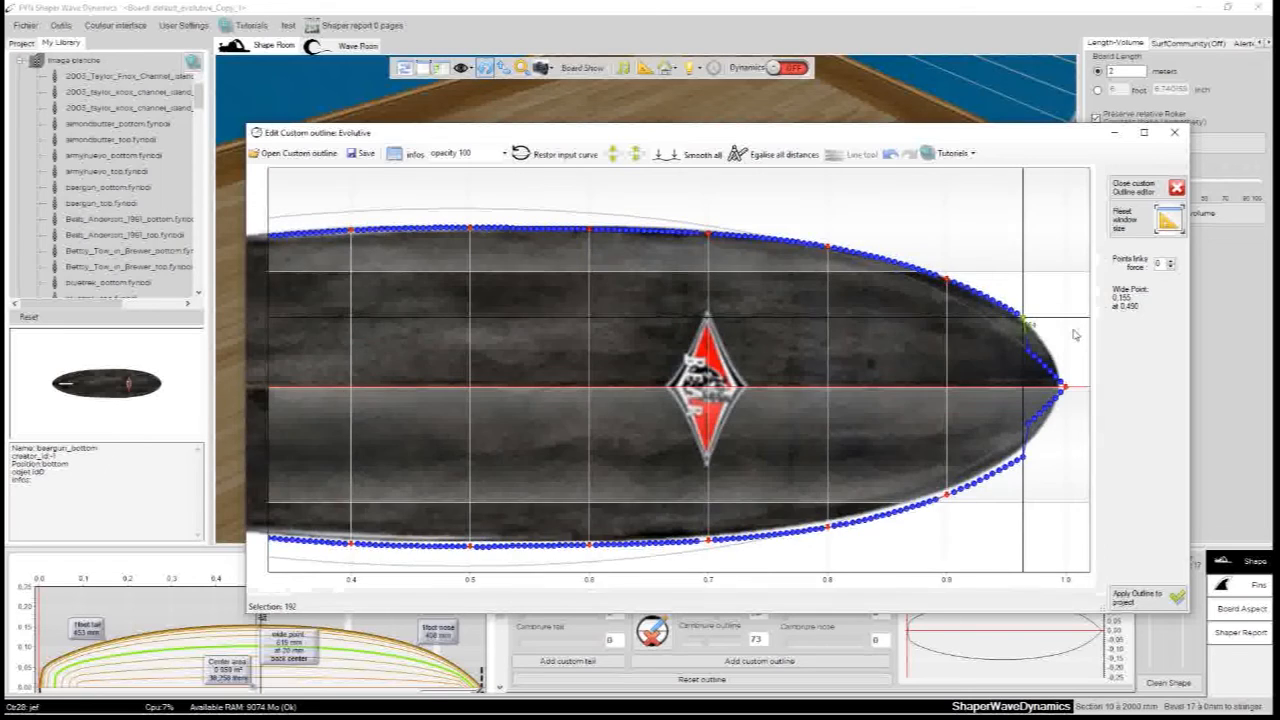
scroll(1020, 360, up, 1)
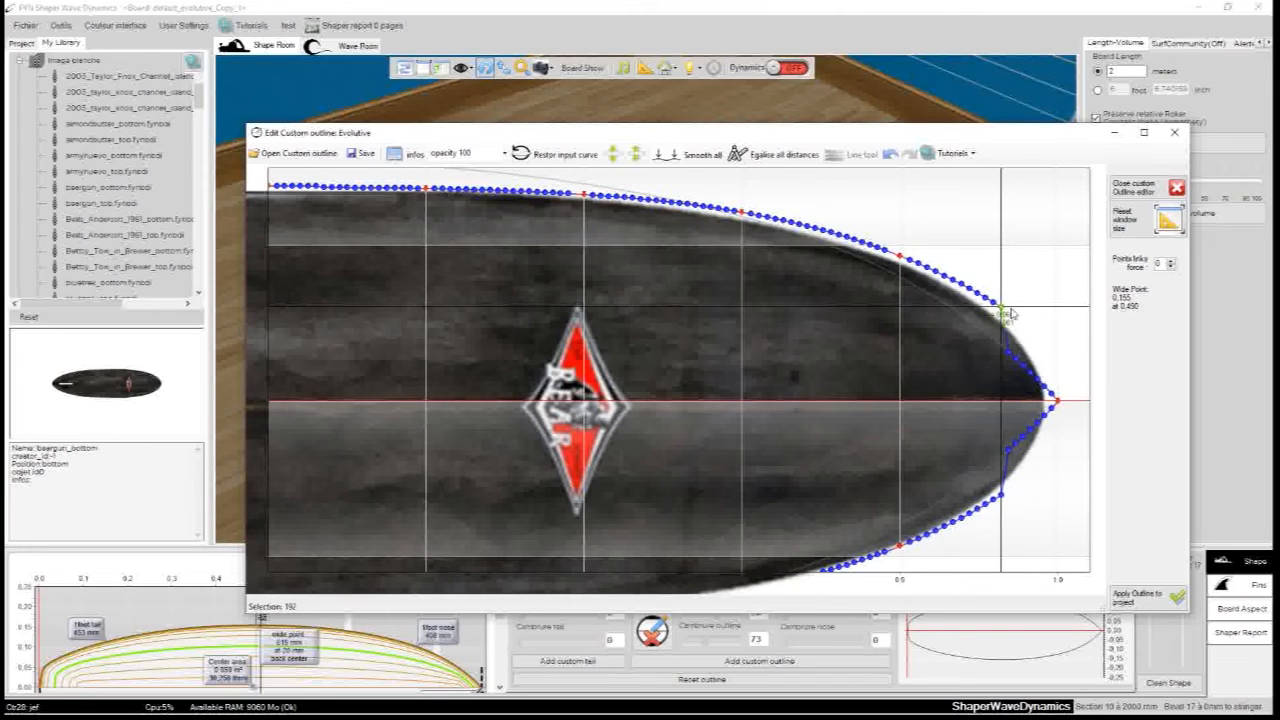
drag(1010, 345, 1048, 369)
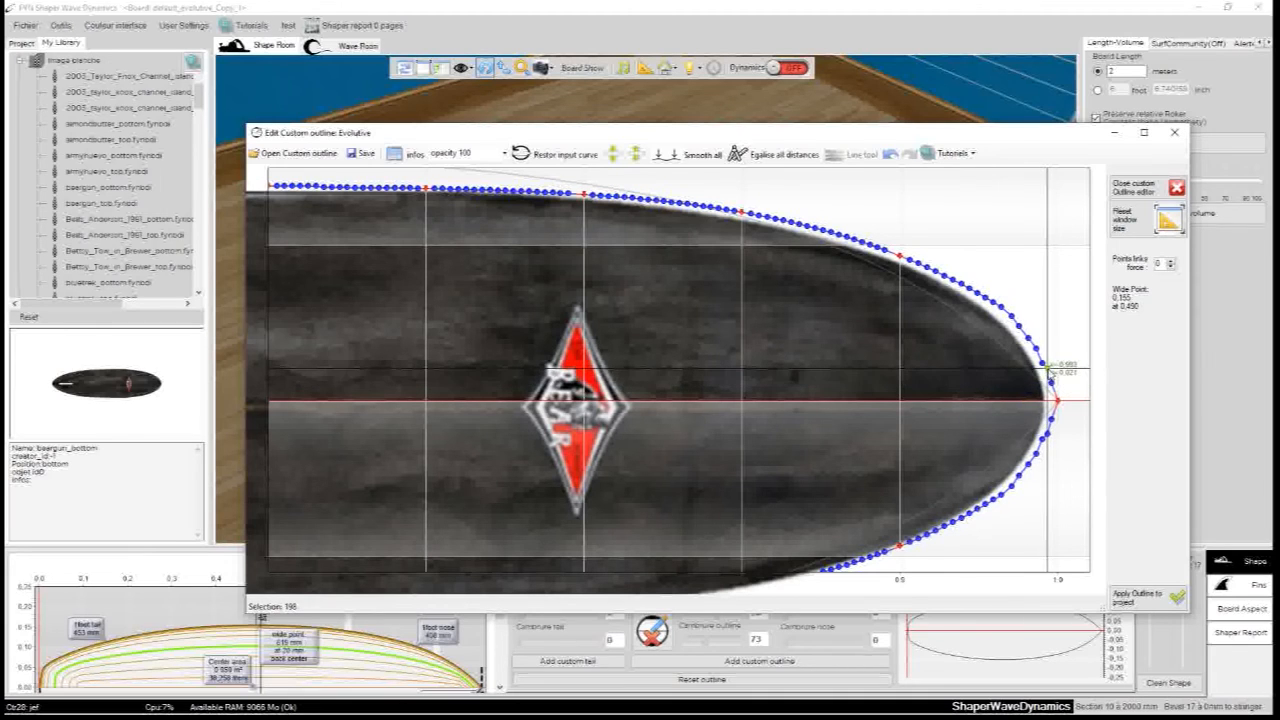
click(1044, 360)
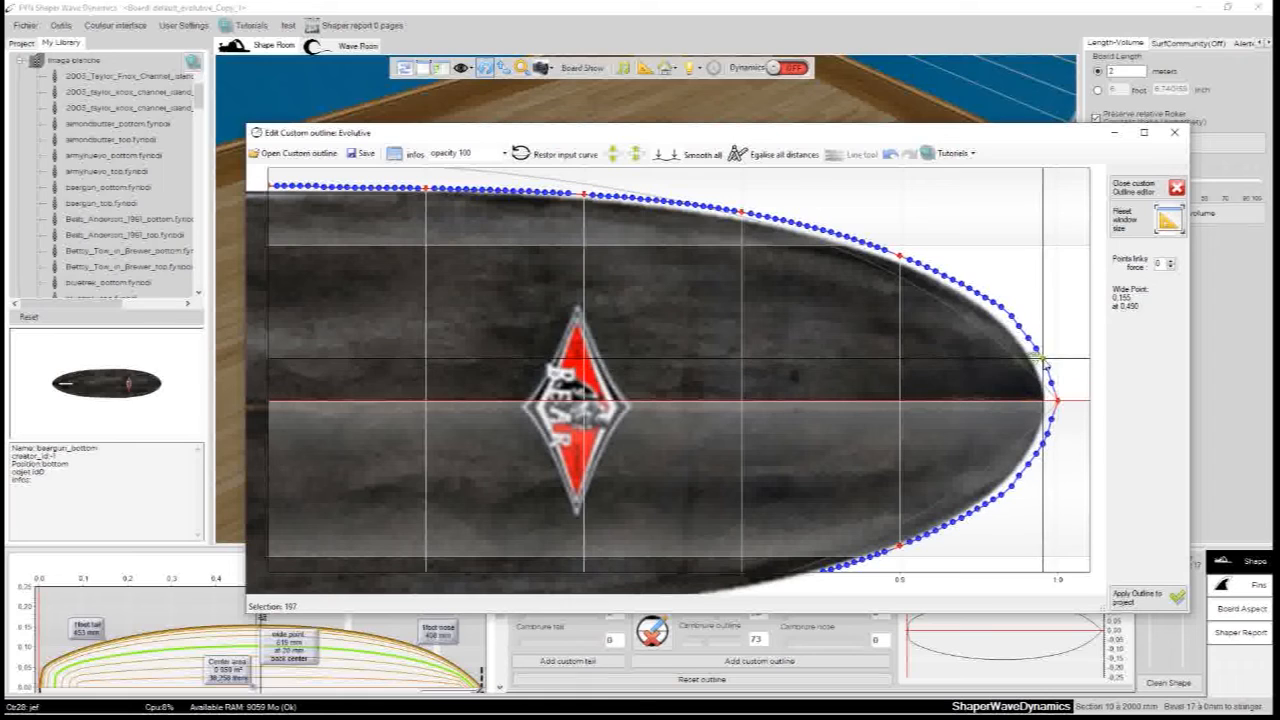
click(1035, 343)
click(1027, 336)
click(1019, 328)
drag(1019, 327, 1022, 325)
Smooth the outline section between points 192 and 200 at the nose
click(1002, 306)
shift+click(1057, 402)
right_click(1058, 402)
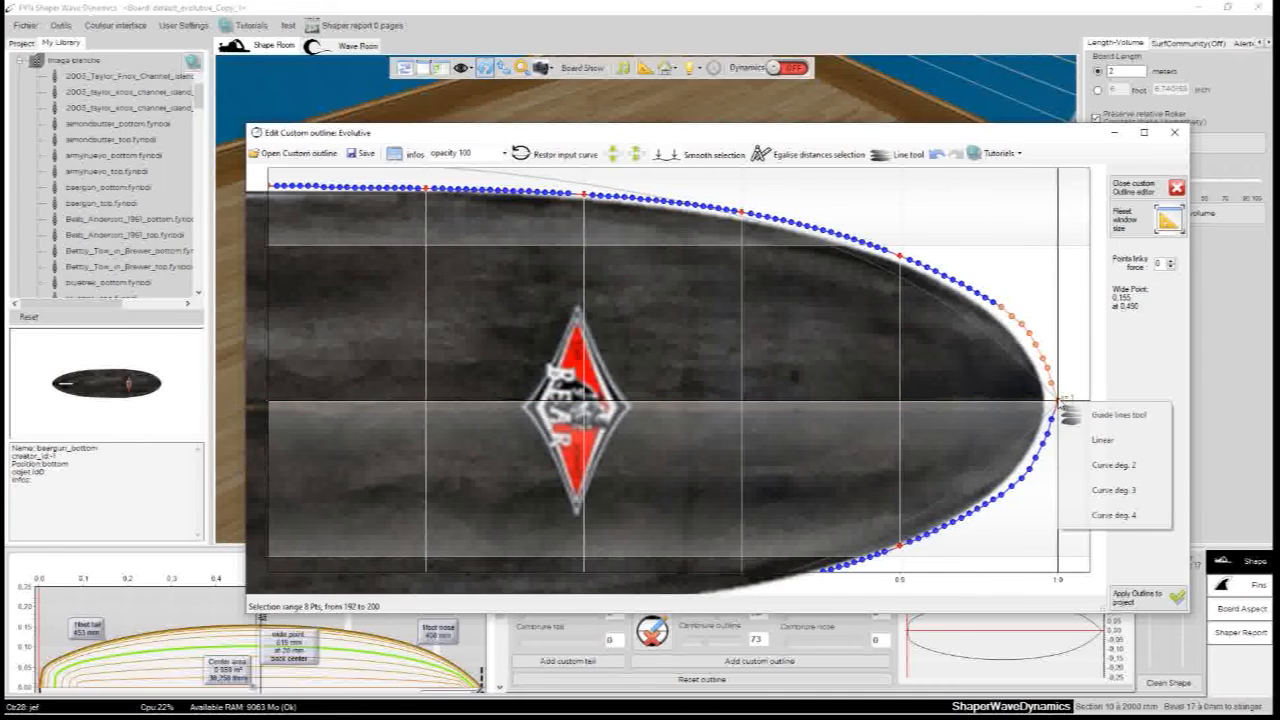
click(690, 161)
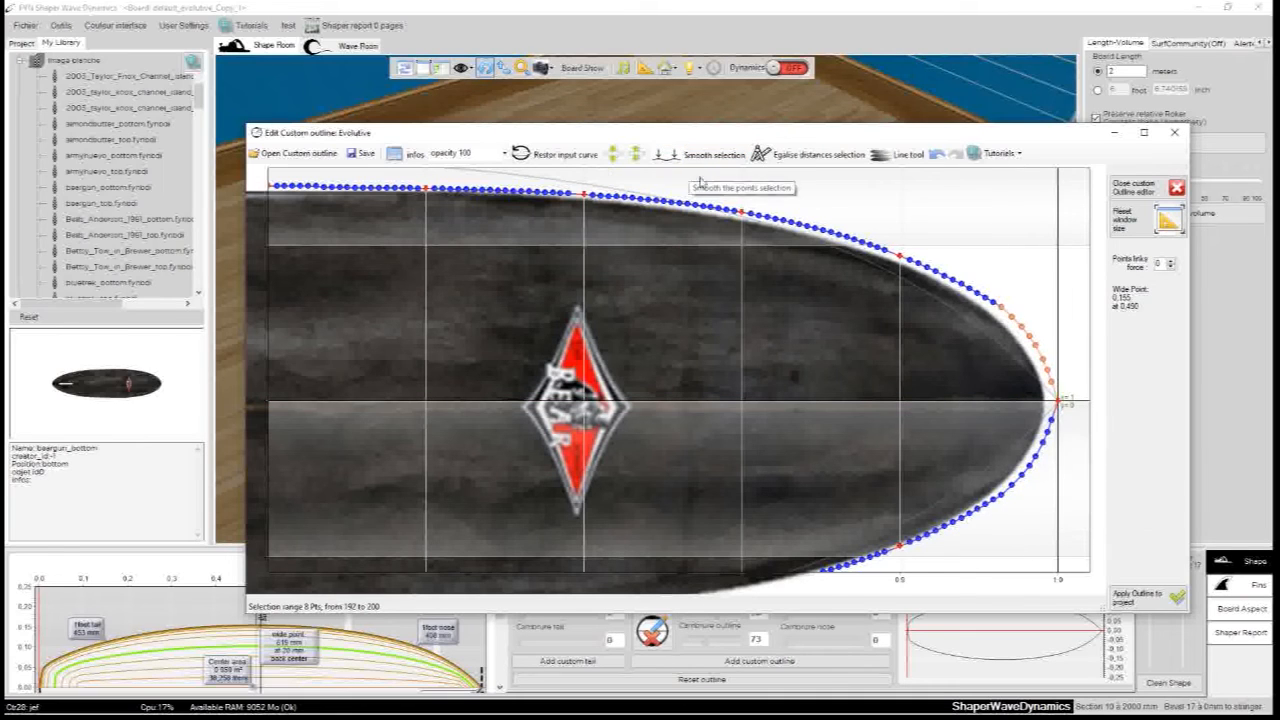
scroll(519, 370, up, 1)
scroll(505, 367, up, 2)
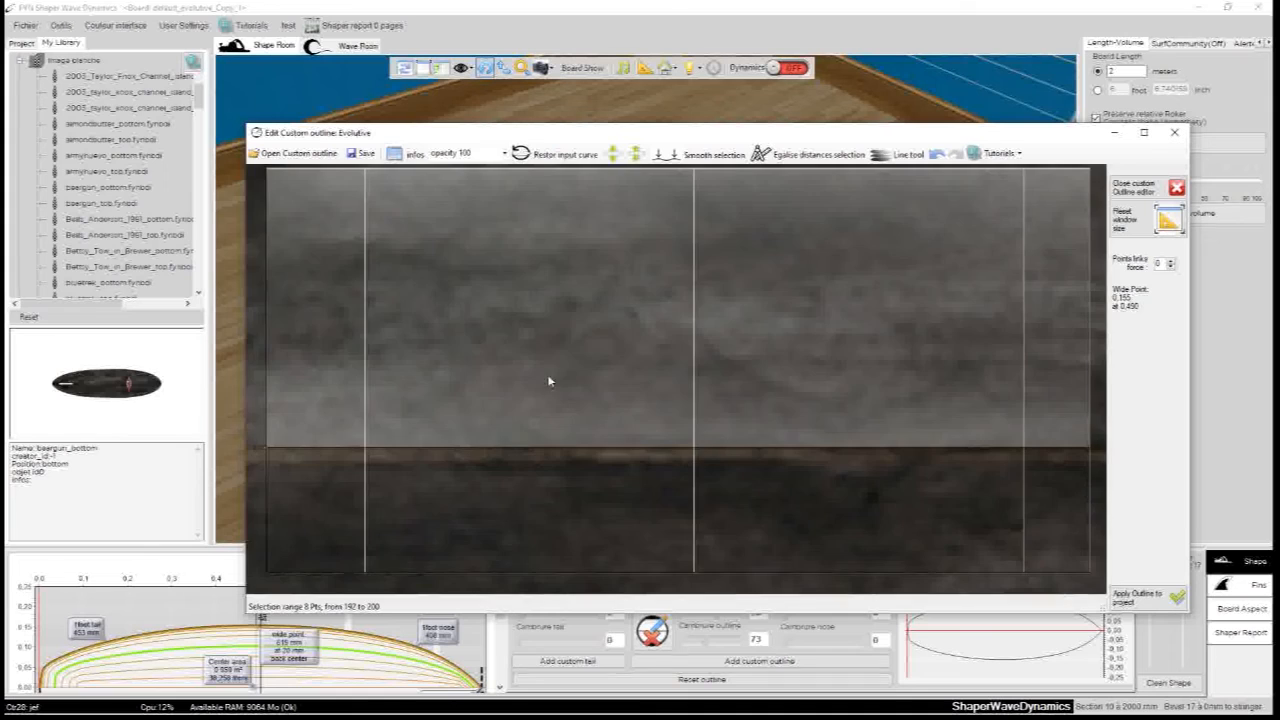
scroll(548, 378, down, 6)
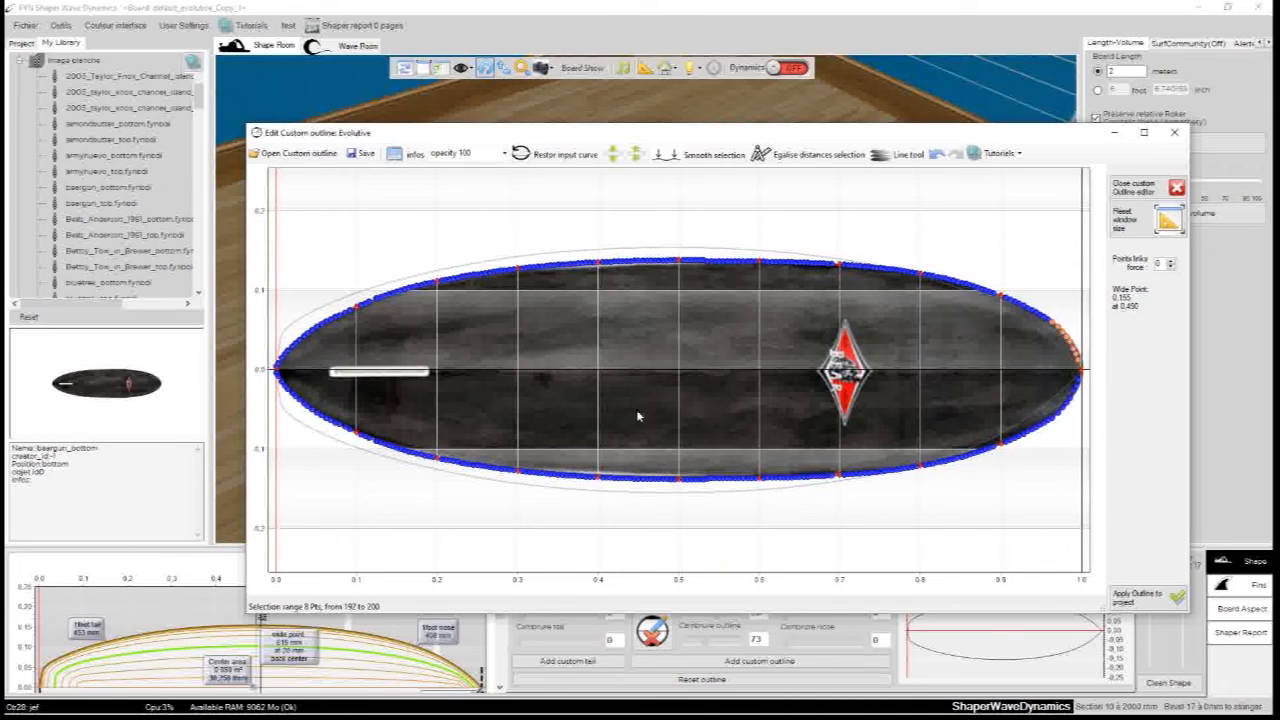
Equalise the distances between all outline points and smooth the whole outline repeatedly
click(1020, 440)
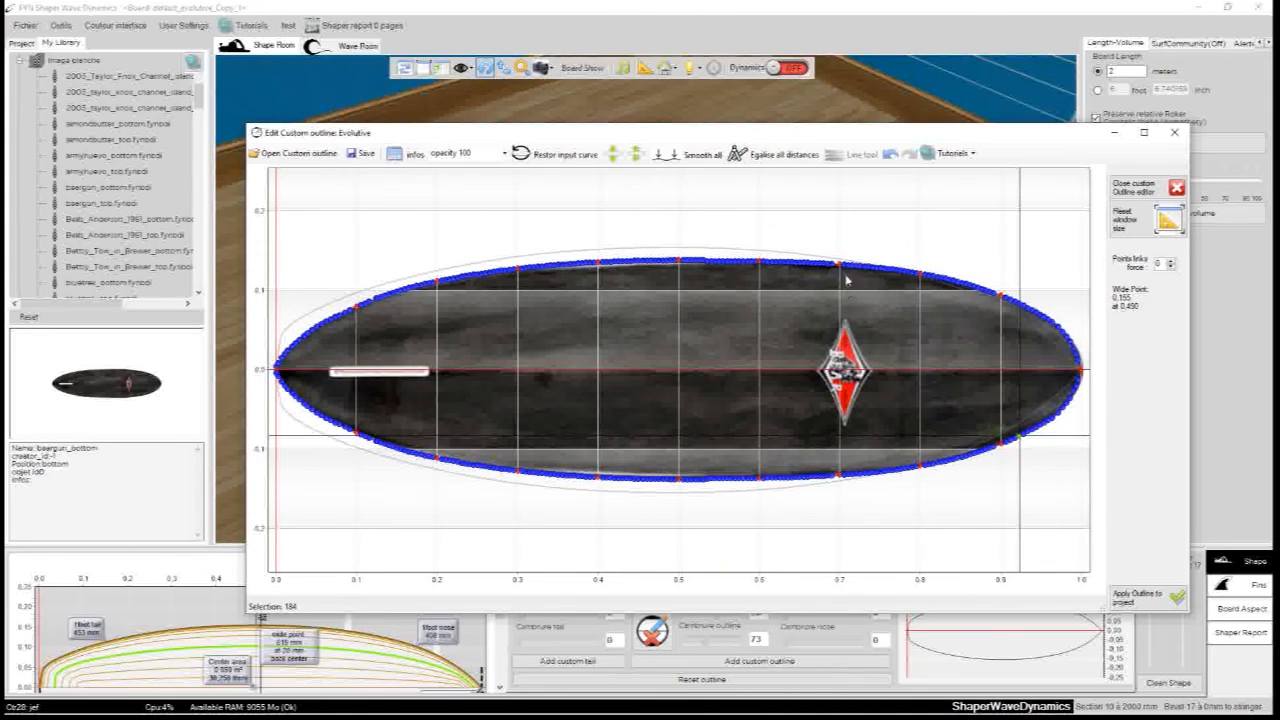
click(740, 157)
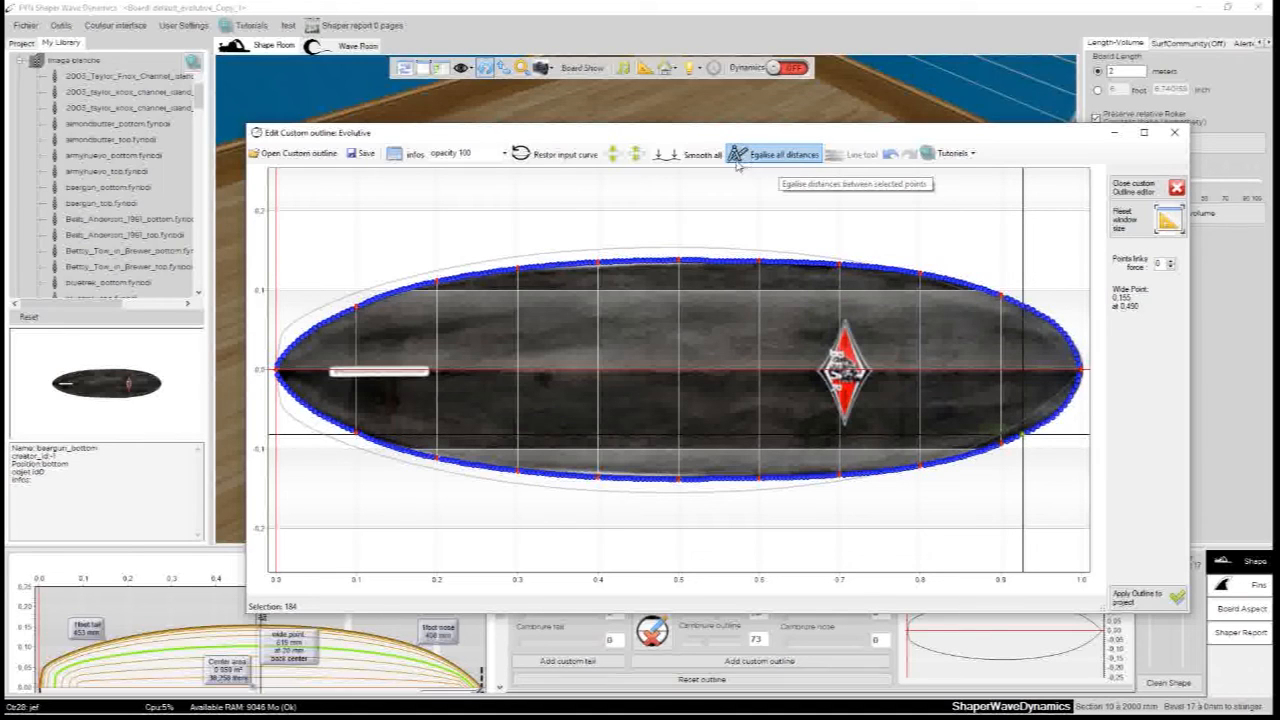
click(702, 164)
click(702, 164)
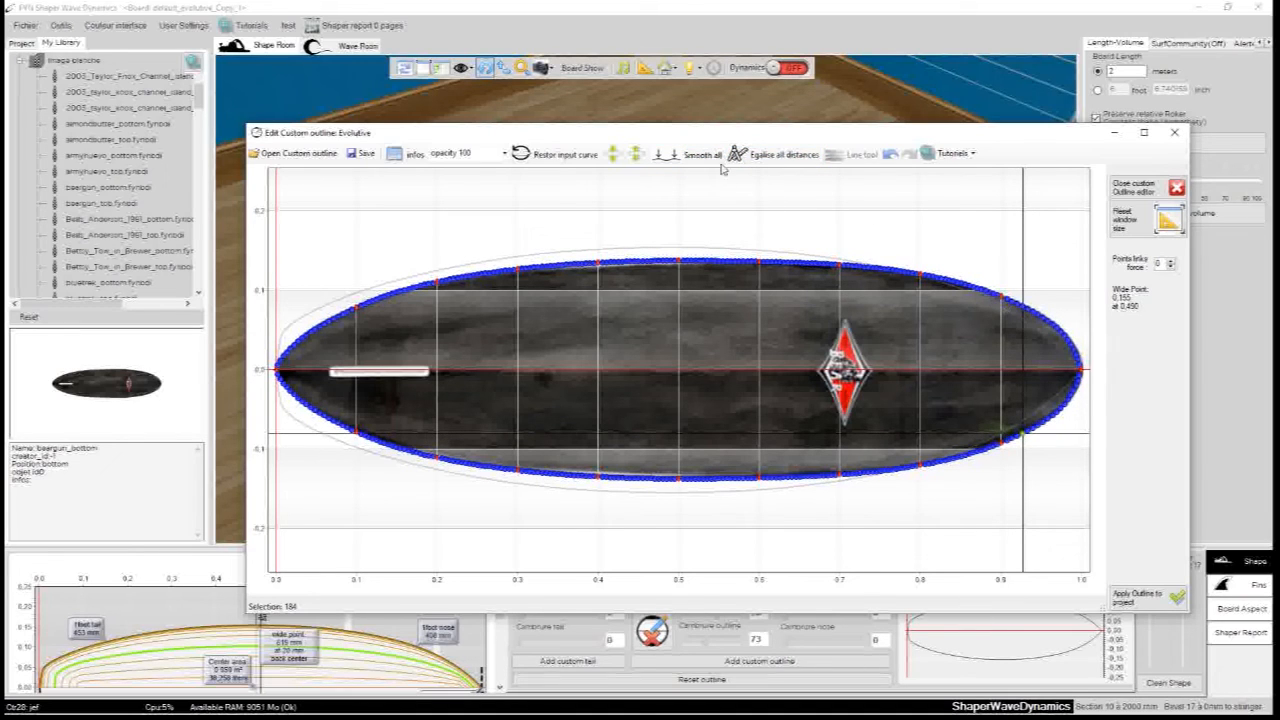
click(699, 158)
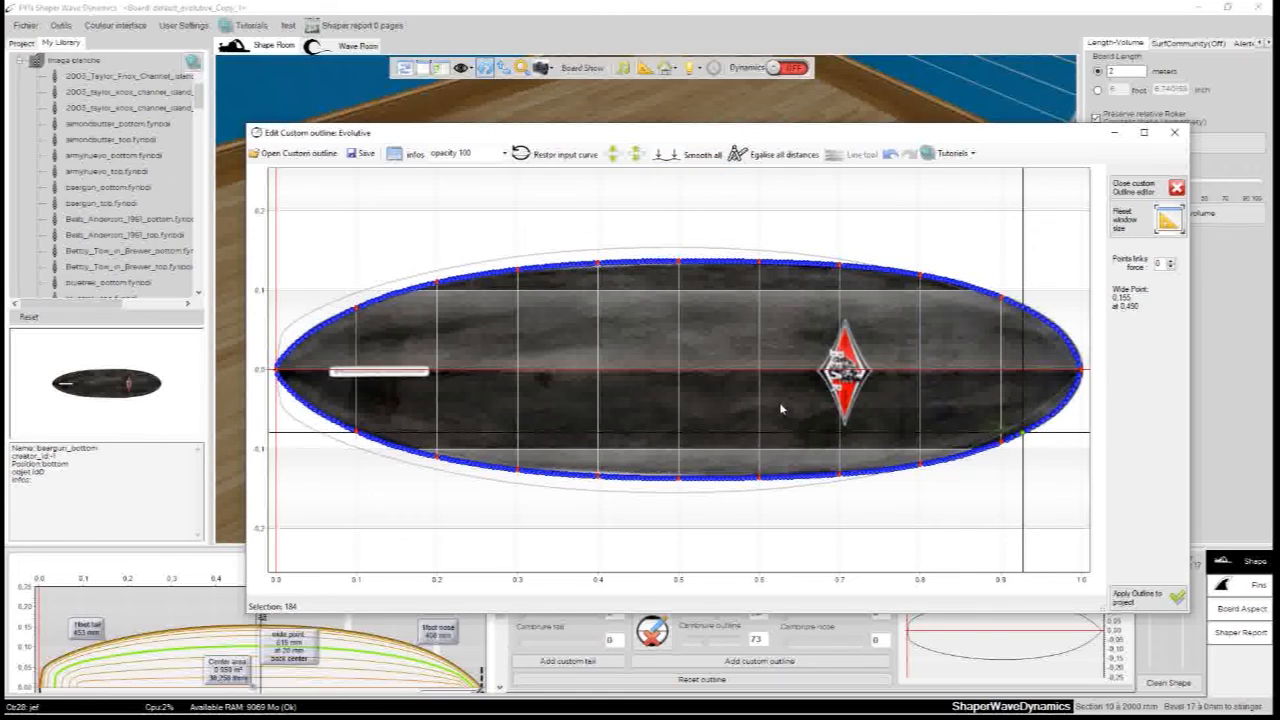
Narrow the outline slightly to match the board image, apply it to the project and close the outline editor
click(616, 157)
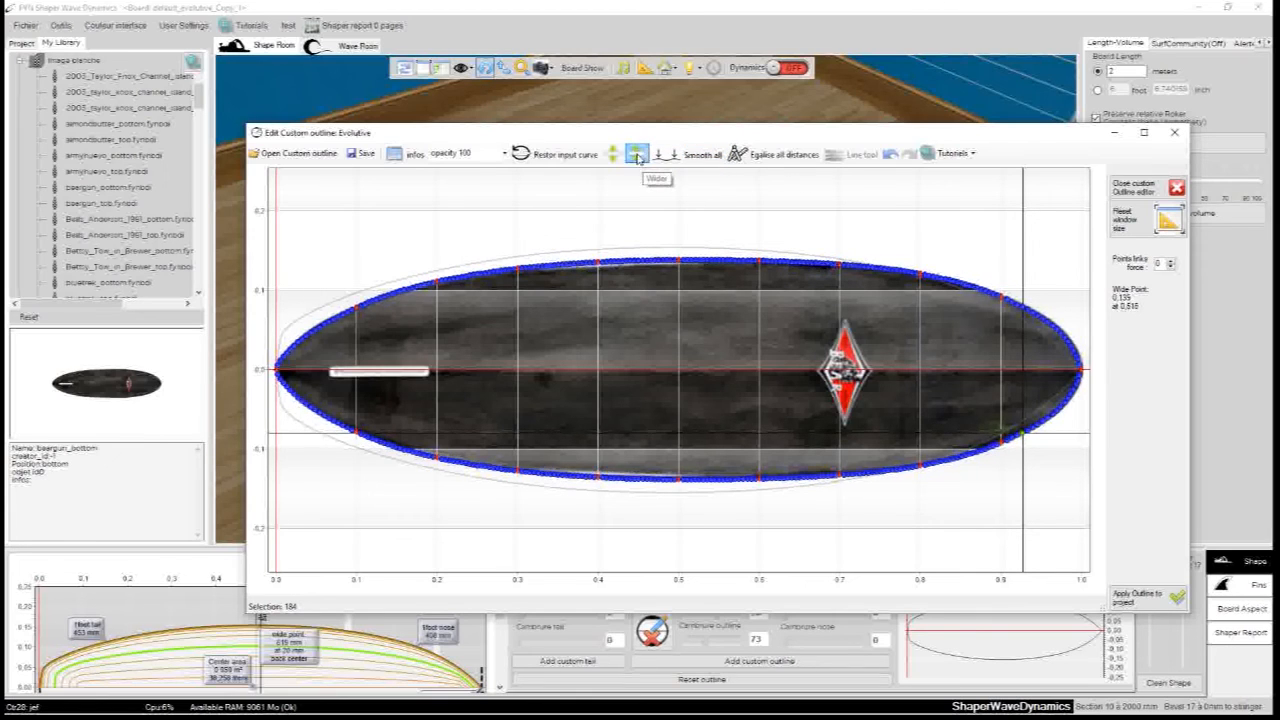
click(616, 158)
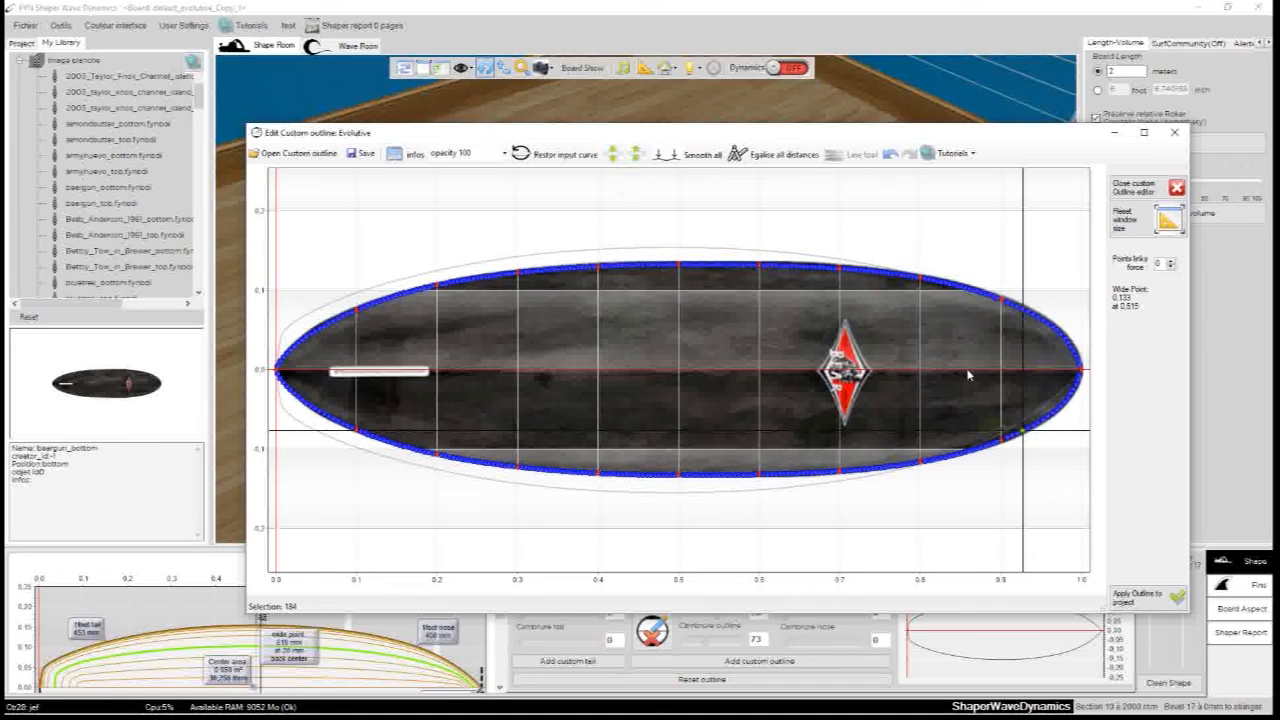
click(1124, 600)
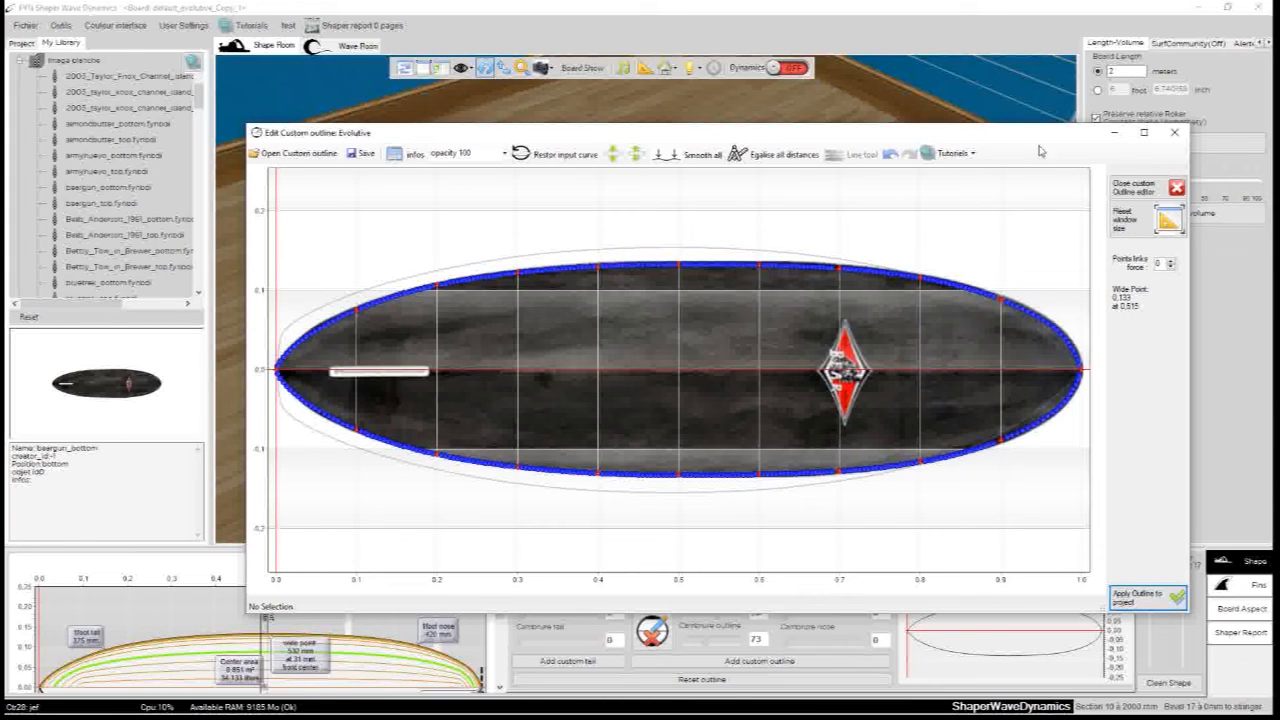
click(1174, 132)
drag(686, 420, 690, 530)
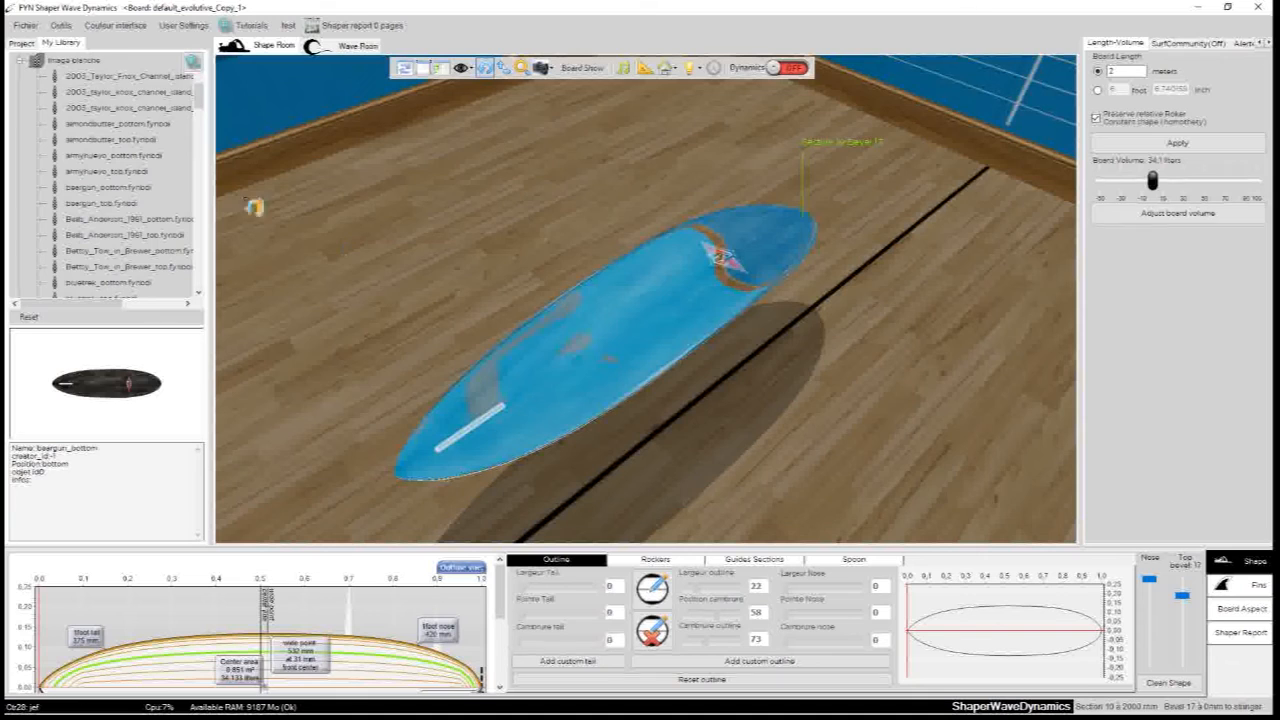
Save the board's custom outline to the outlines folder as monoutlineprefere.fynlines
click(21, 43)
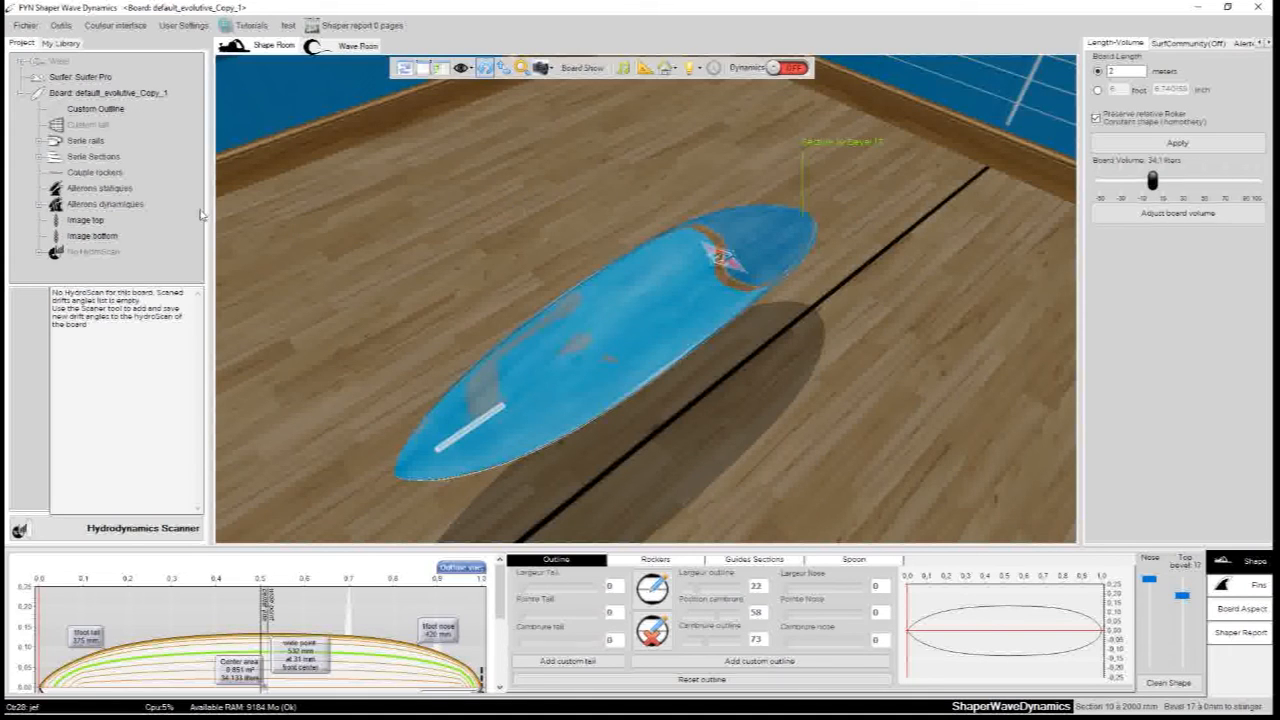
click(33, 95)
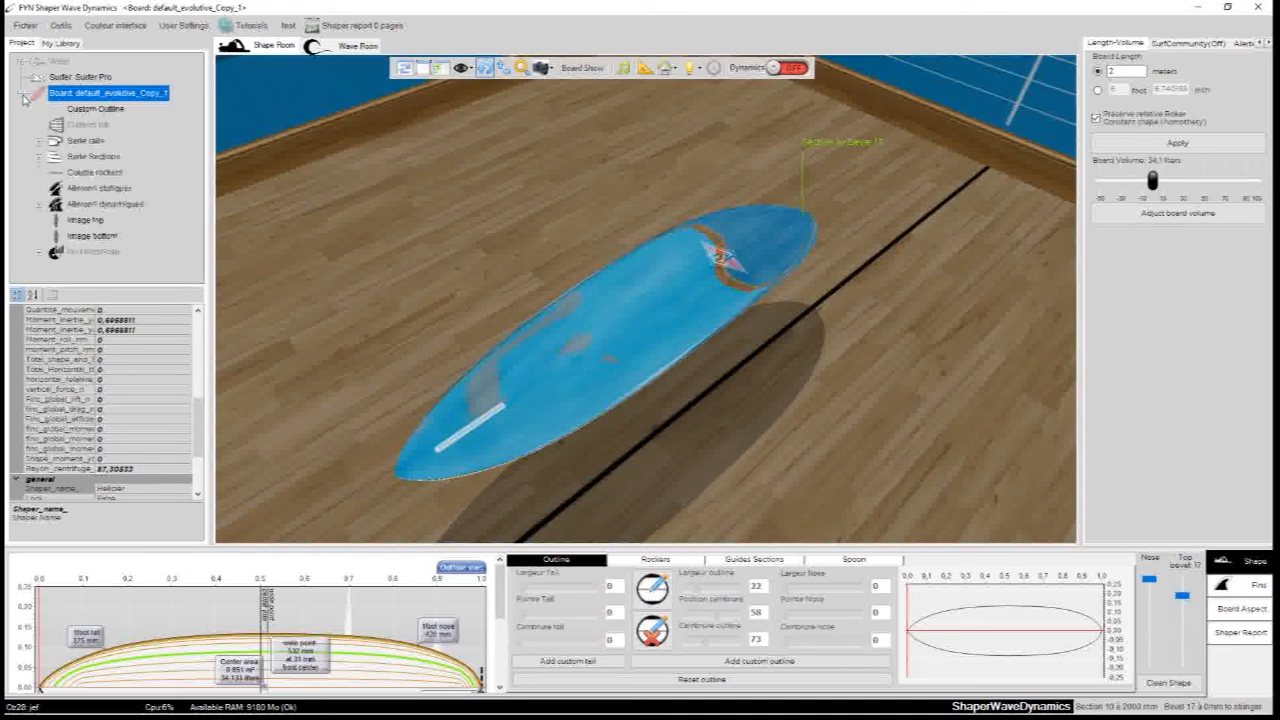
click(100, 109)
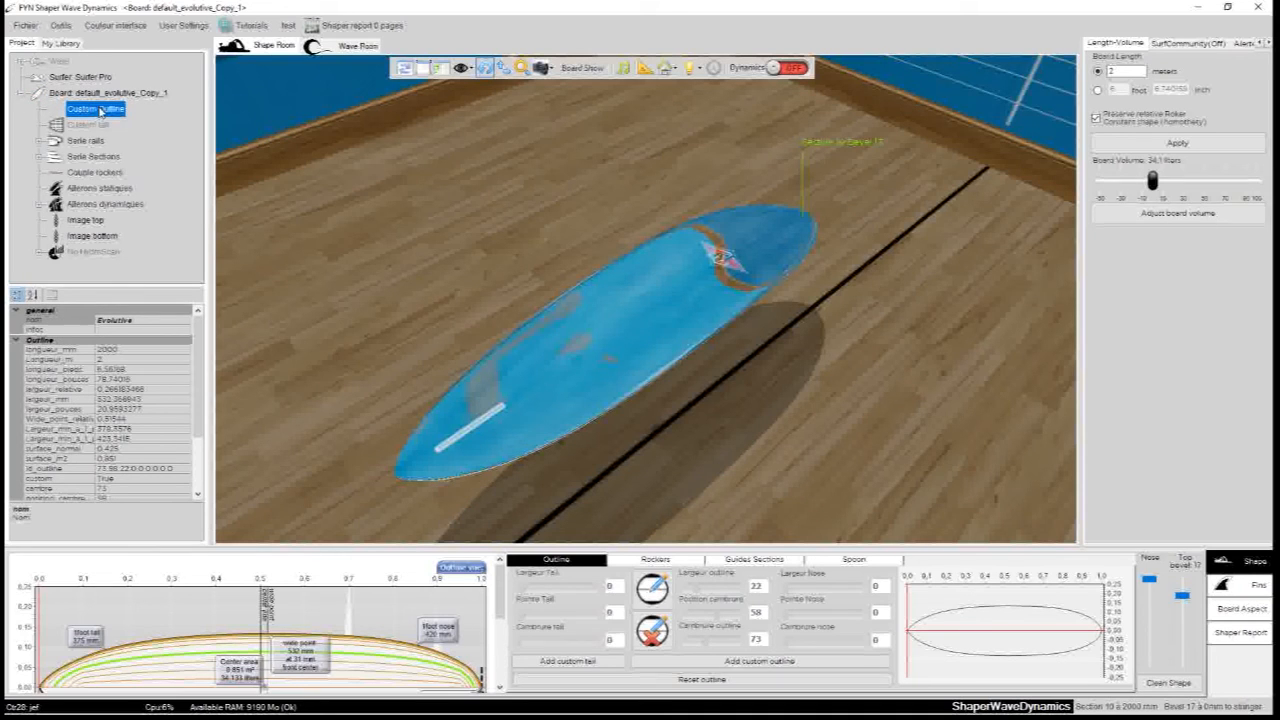
right_click(100, 112)
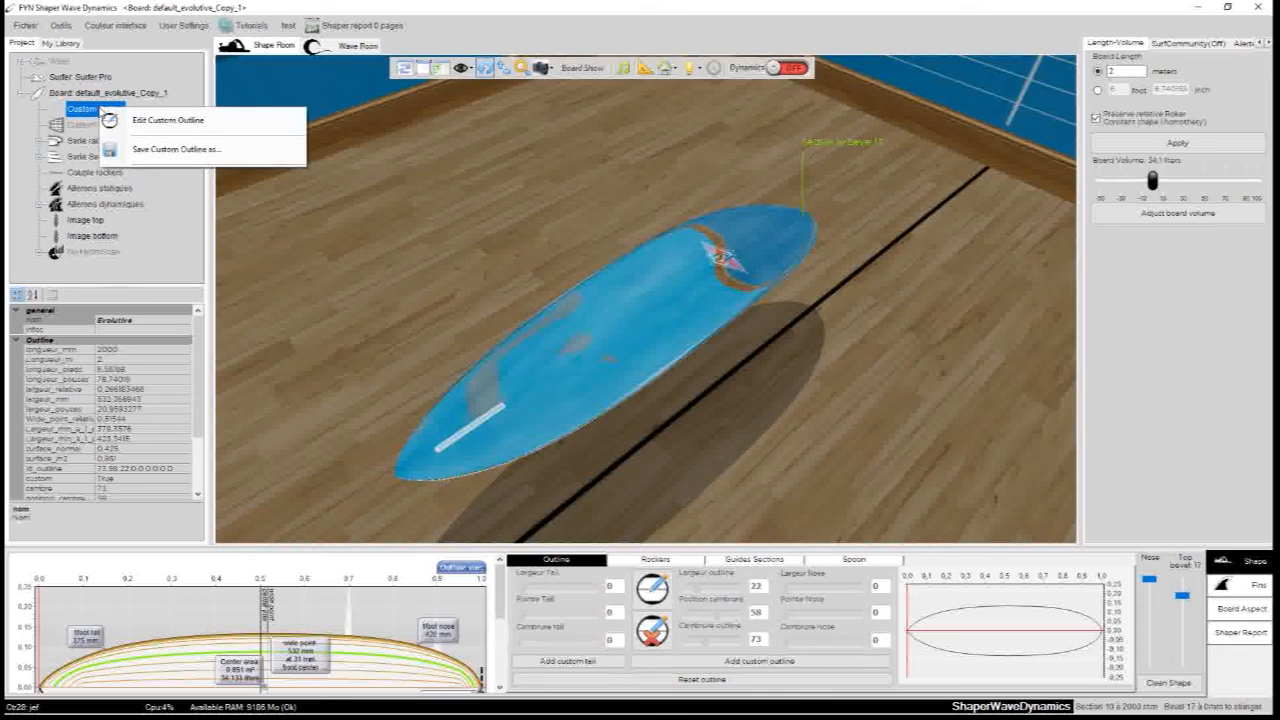
click(181, 151)
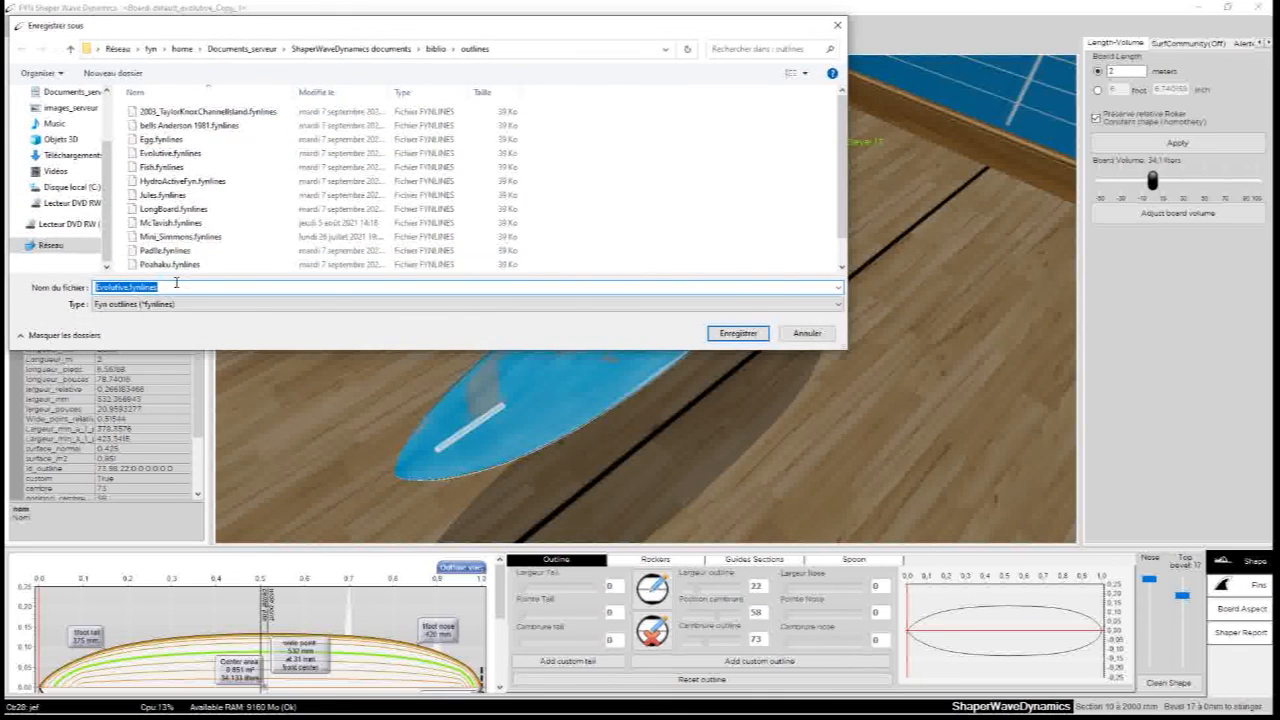
click(129, 287)
drag(129, 287, 89, 287)
text(monoutlineprefere)
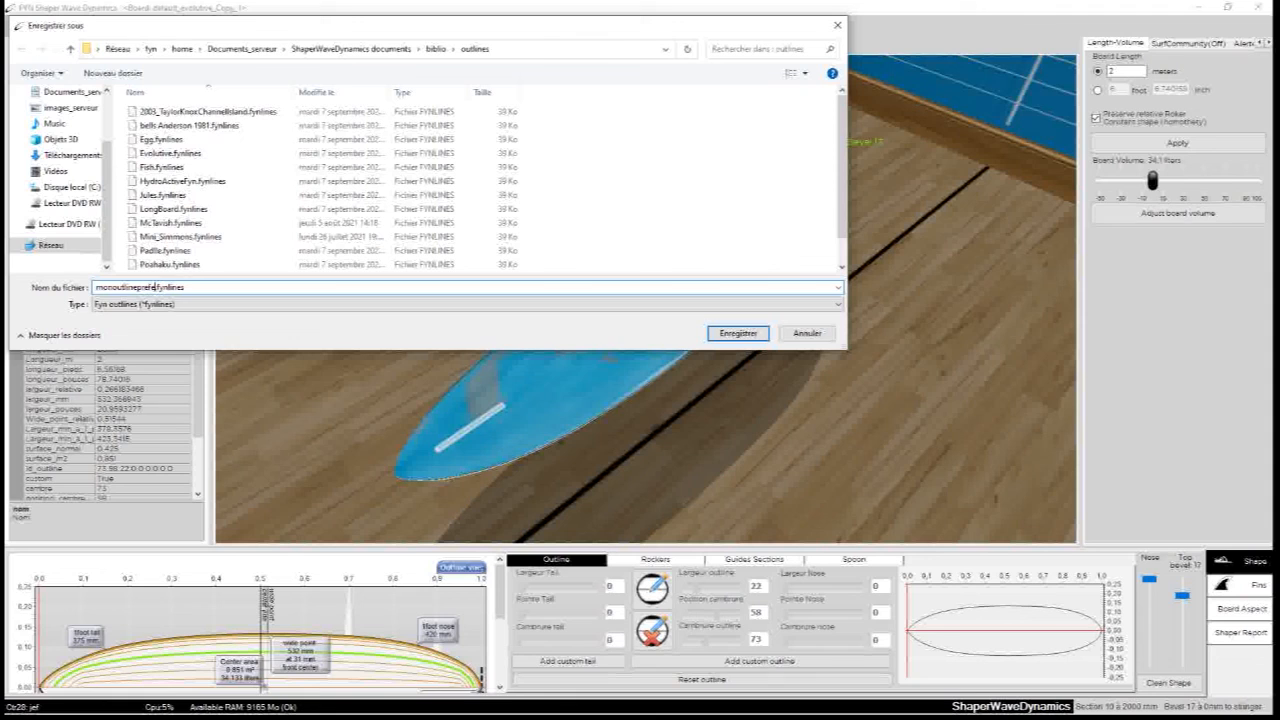
click(745, 334)
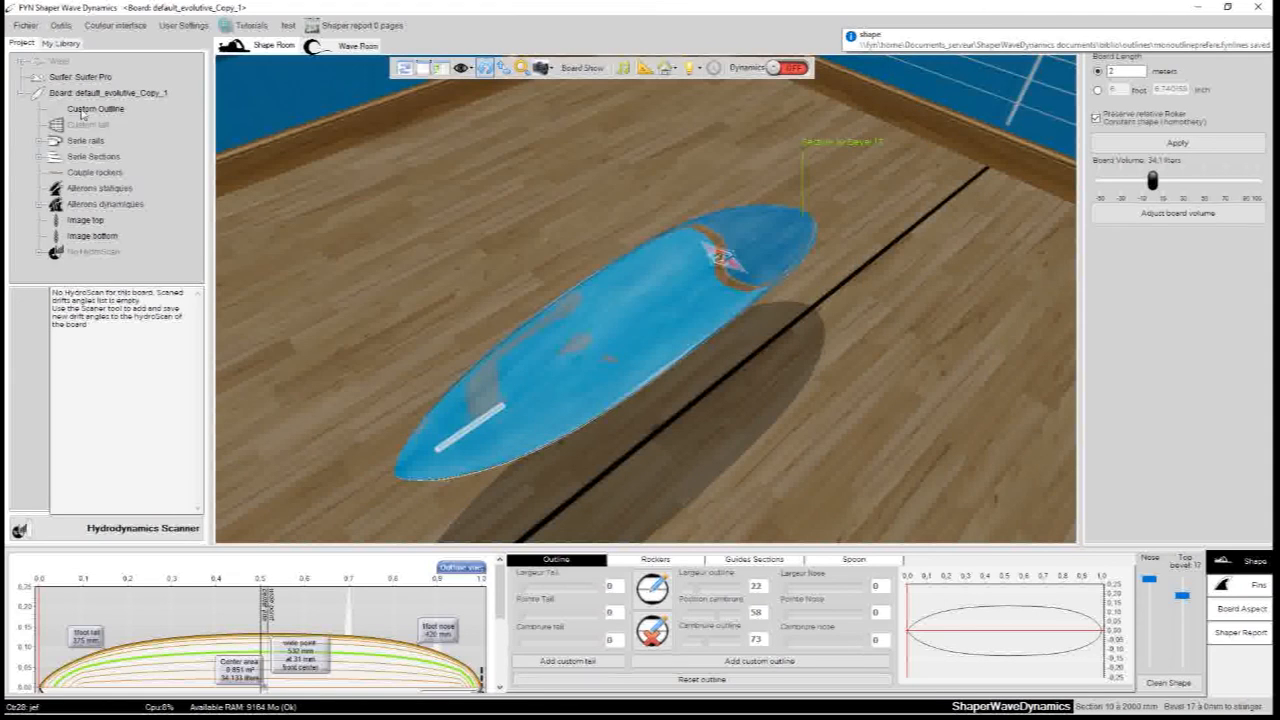
Preview the saved monoutlineprefere.fynlines among the outlines in the personal library
click(61, 44)
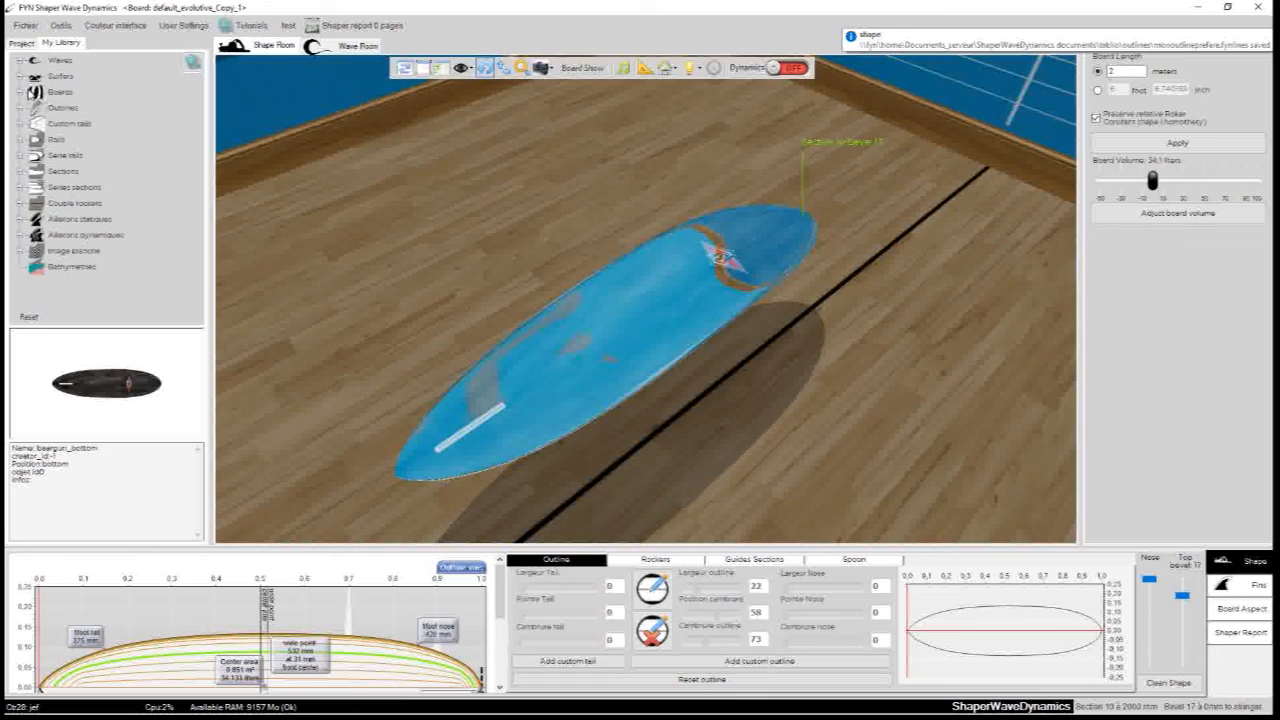
click(21, 92)
click(21, 61)
click(25, 109)
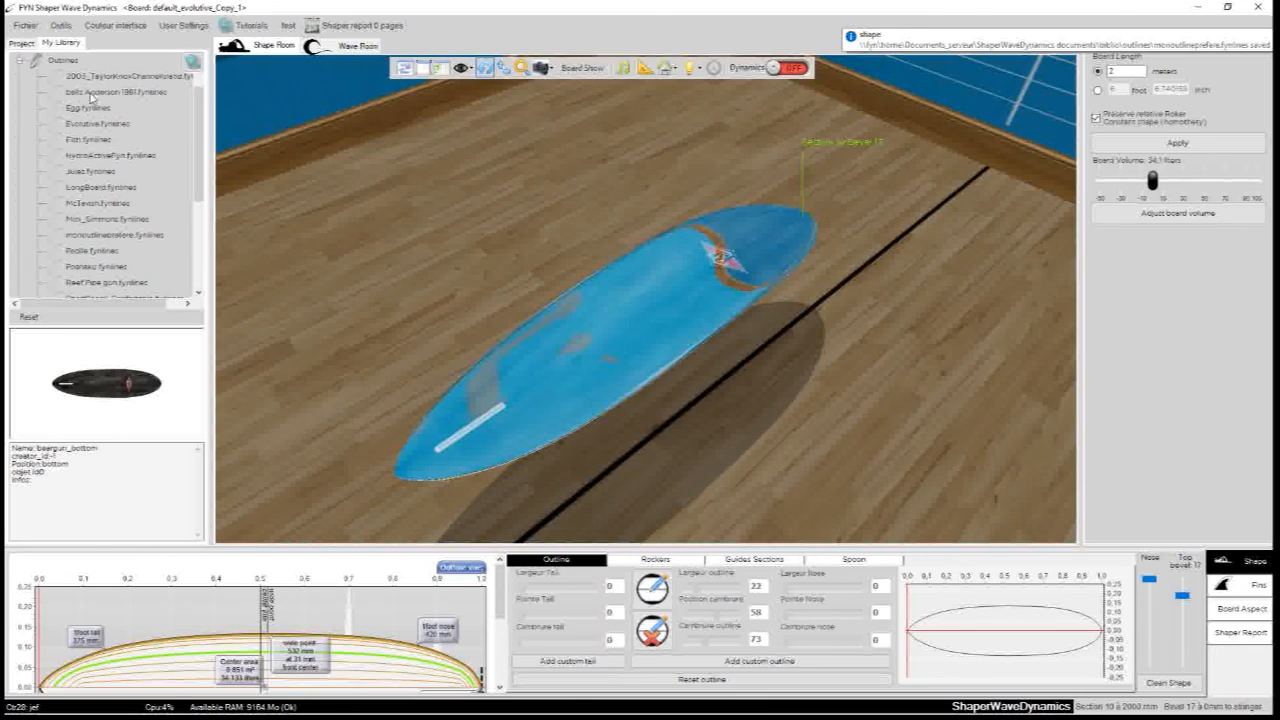
click(99, 238)
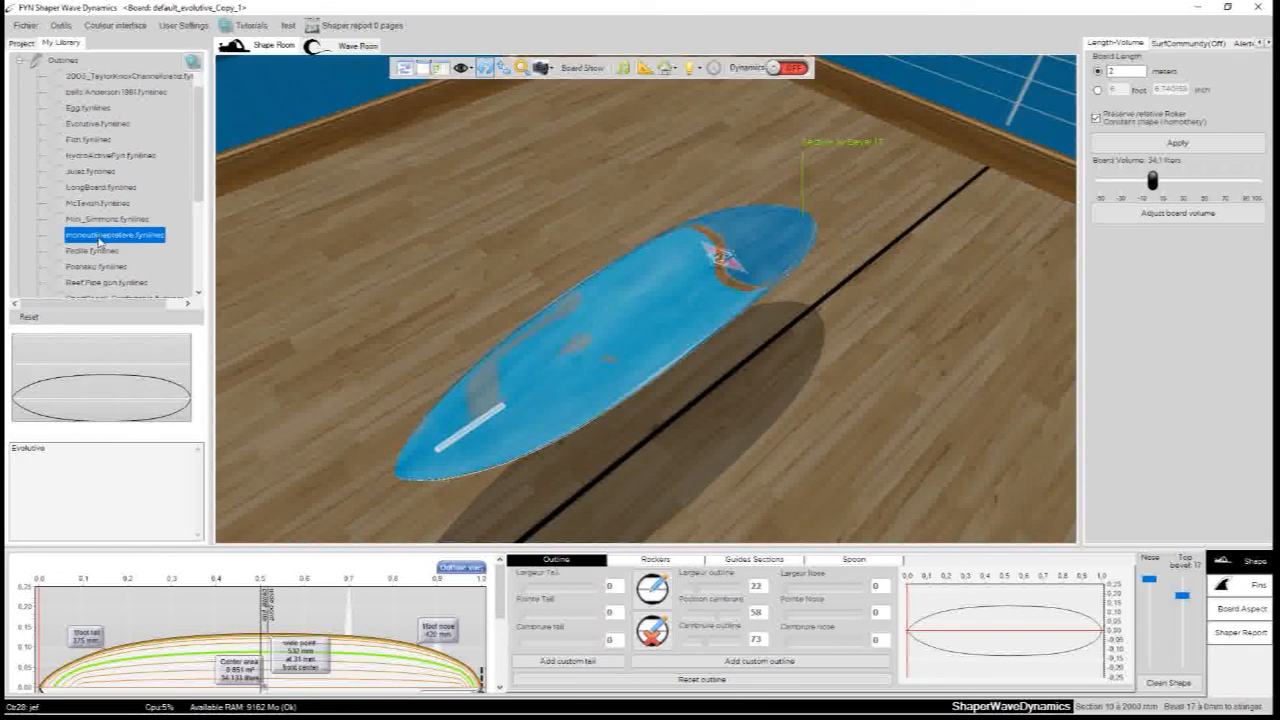
Load the default_shortboard_Copy_2 board from the personal library and display it with its graphics and without the fins
click(22, 44)
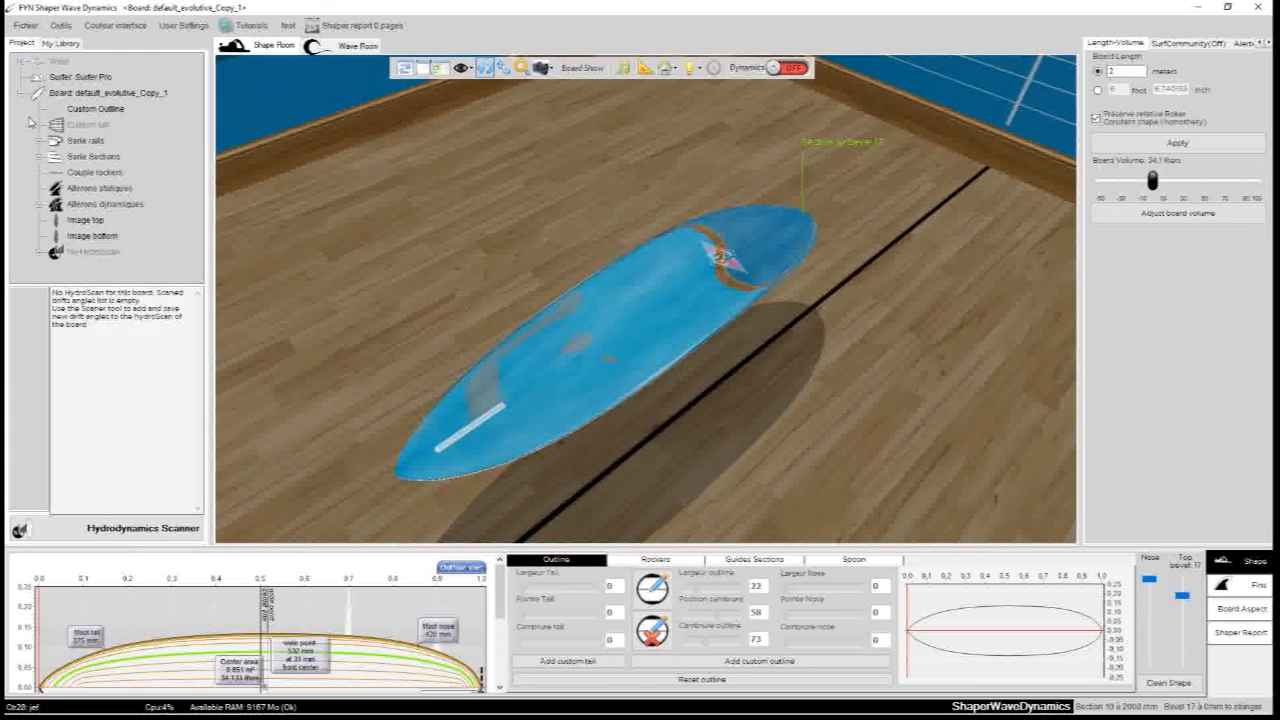
click(61, 43)
click(22, 66)
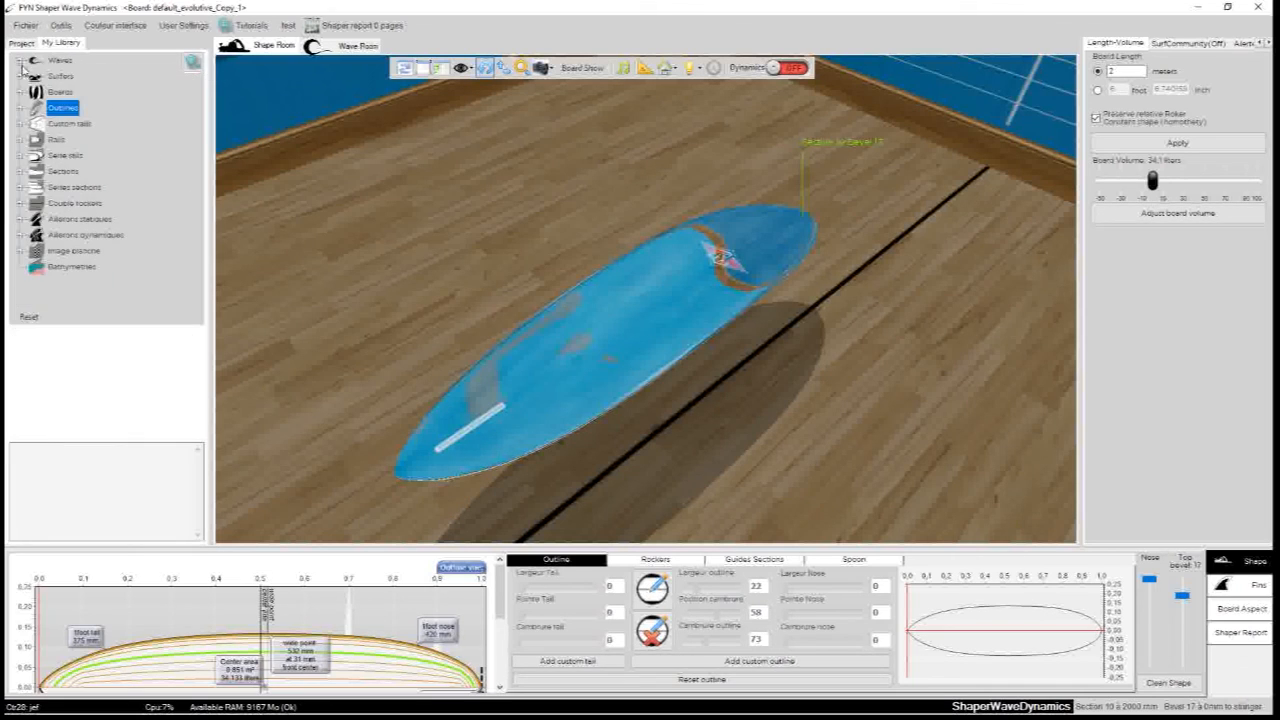
click(21, 92)
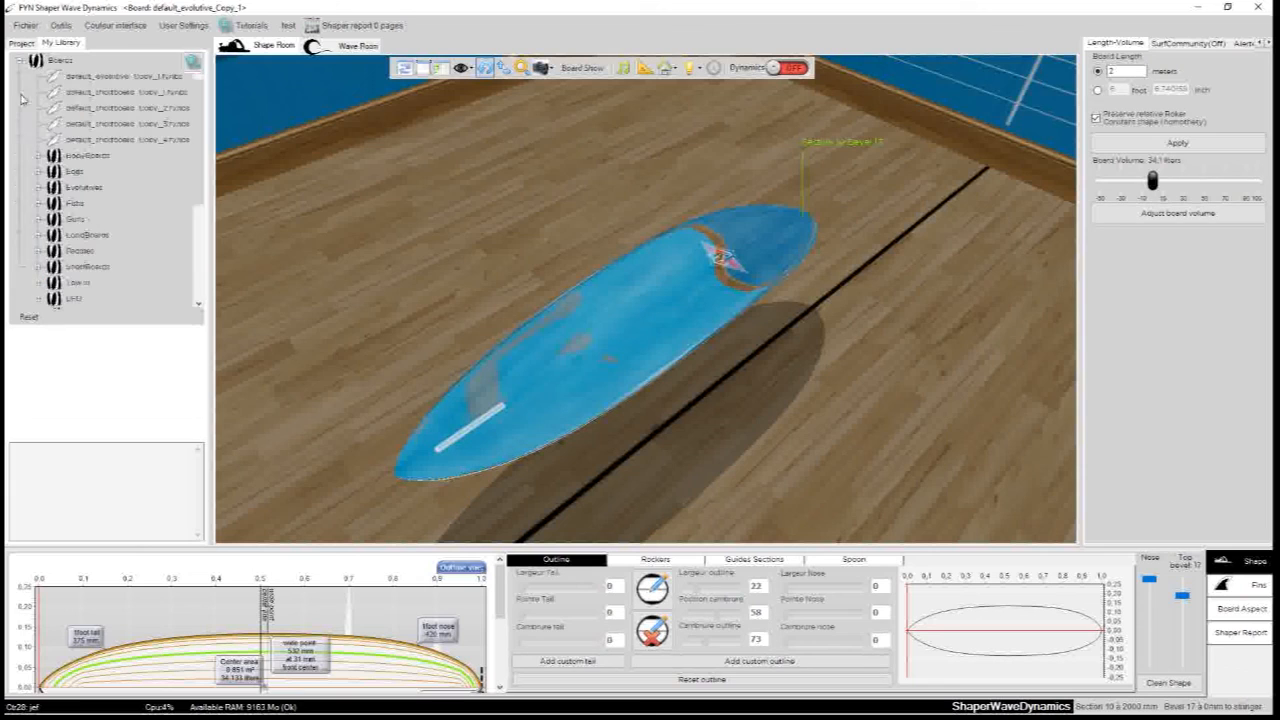
click(104, 187)
click(106, 139)
drag(107, 143, 480, 149)
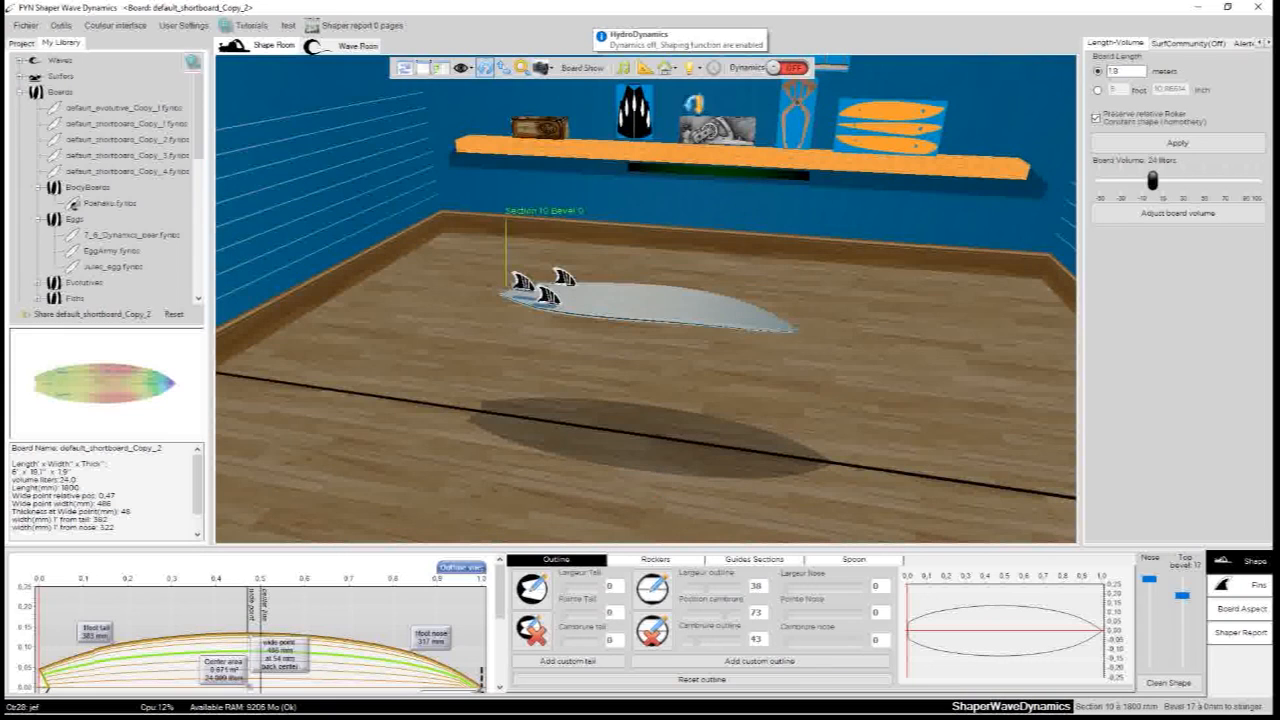
click(580, 70)
click(585, 89)
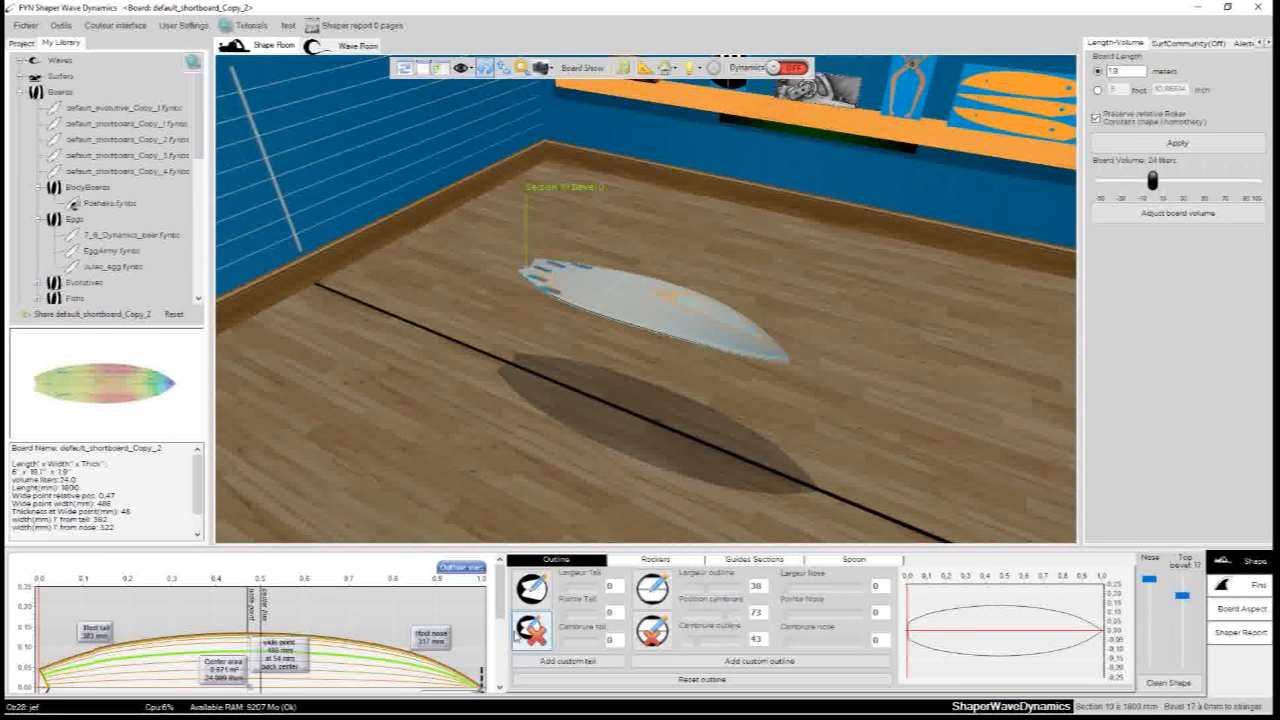
Apply the saved monoutlineprefere.fynlines outline from the library to the shortboard and remove its custom tail
click(36, 91)
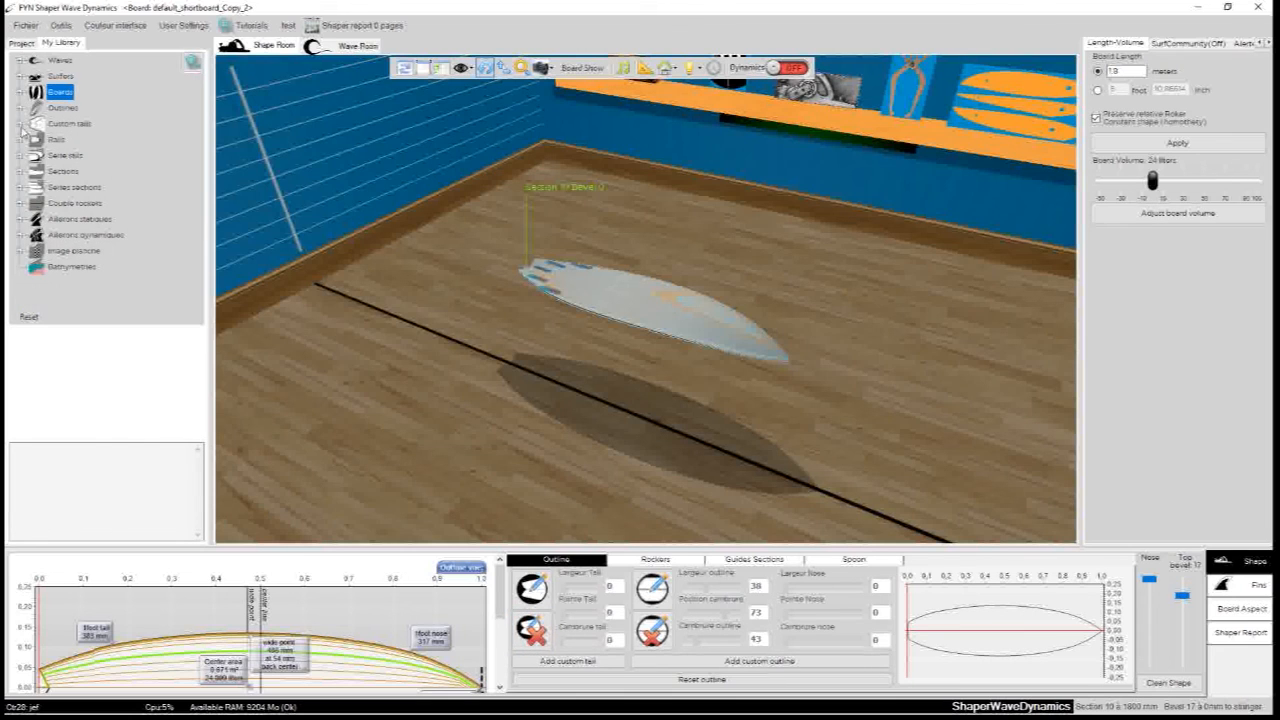
click(21, 108)
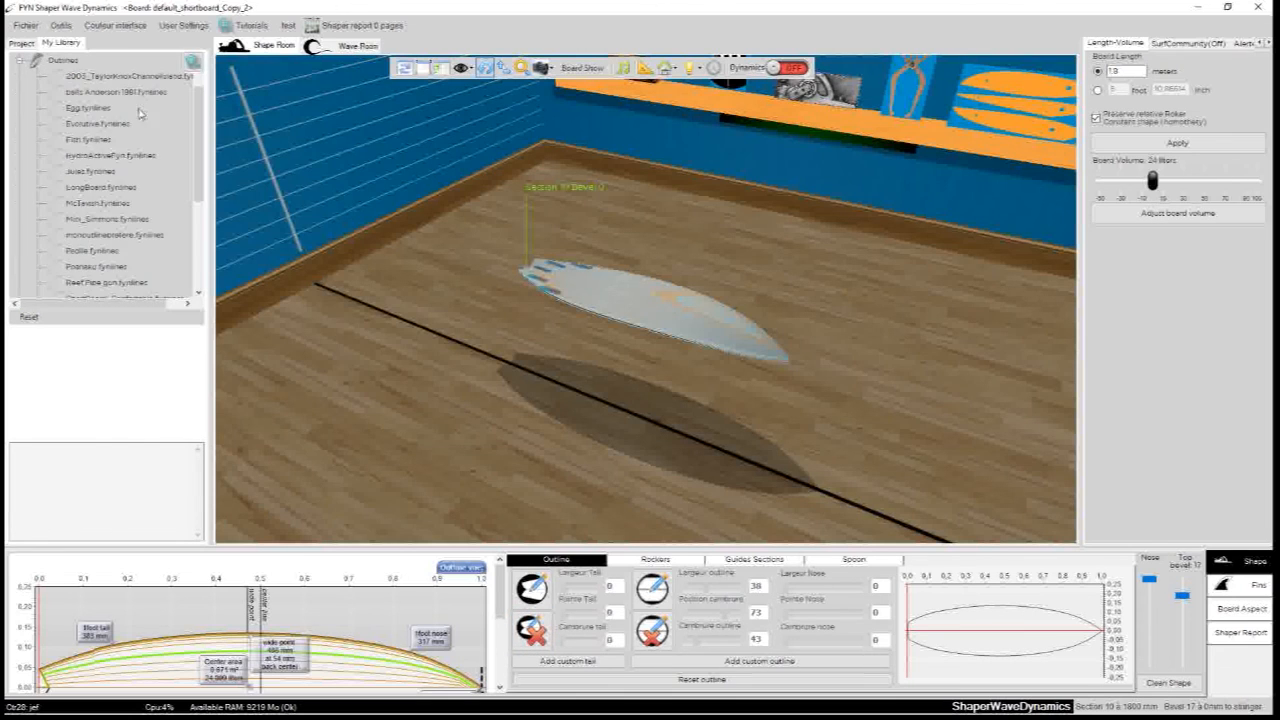
click(100, 236)
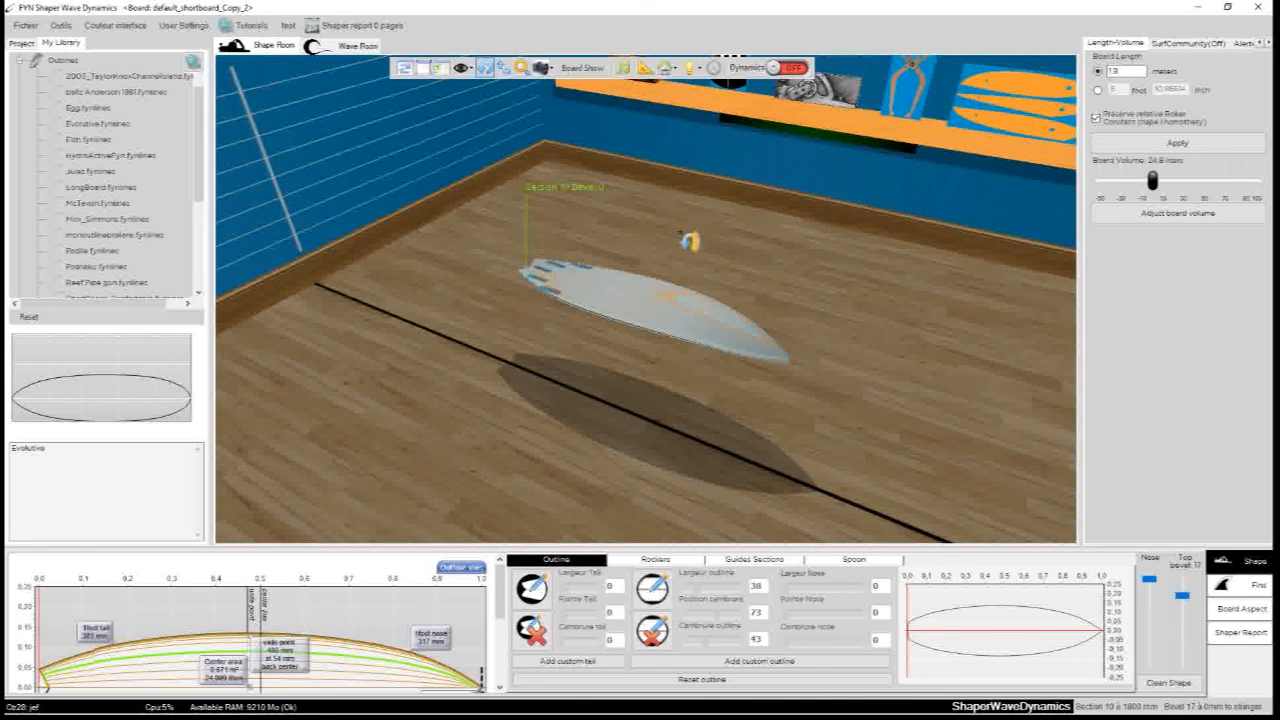
drag(672, 214, 892, 443)
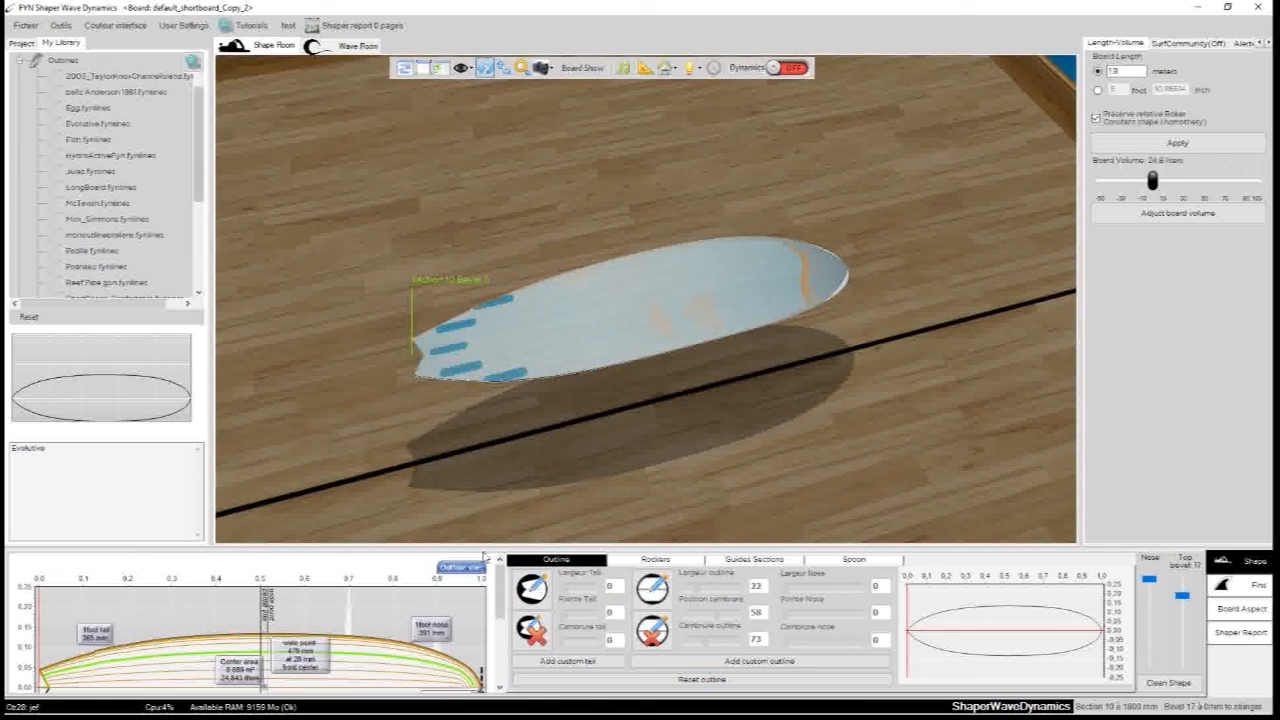
click(533, 630)
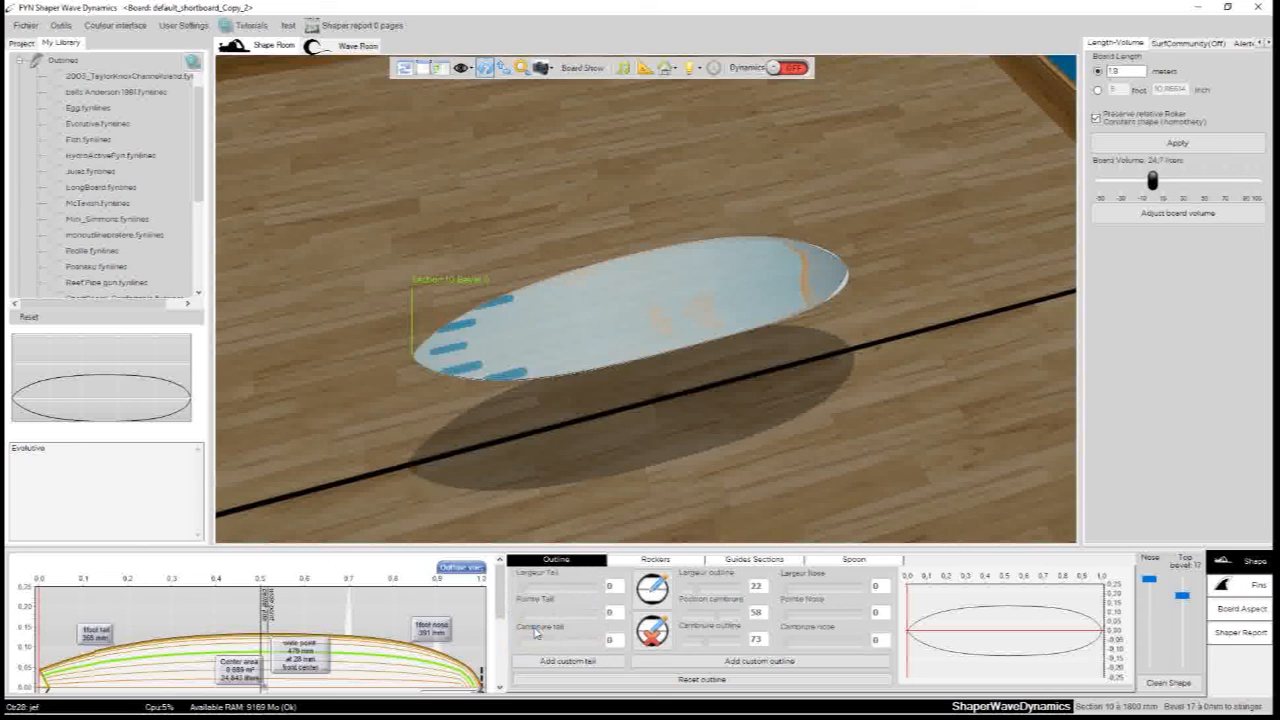
Examine the reshaped shortboard's outline, tail and nose from several viewing angles
drag(722, 386, 754, 370)
scroll(750, 370, down, 3)
click(20, 62)
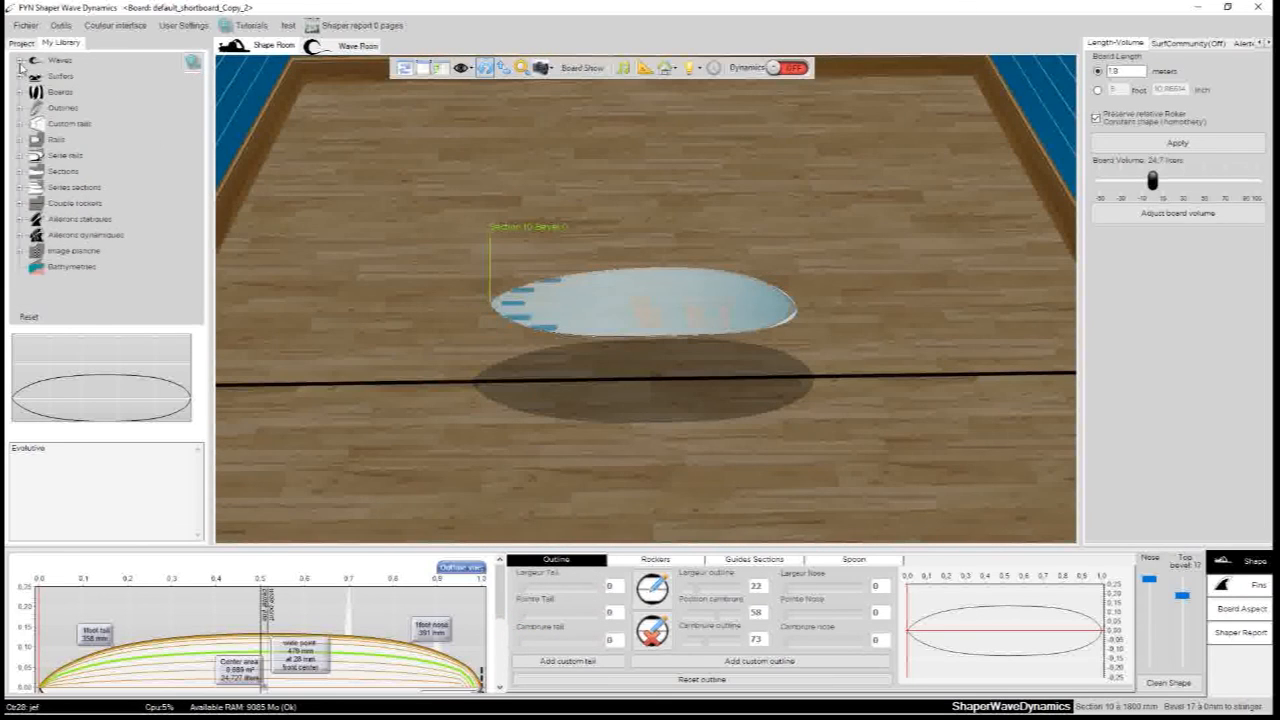
drag(856, 373, 638, 255)
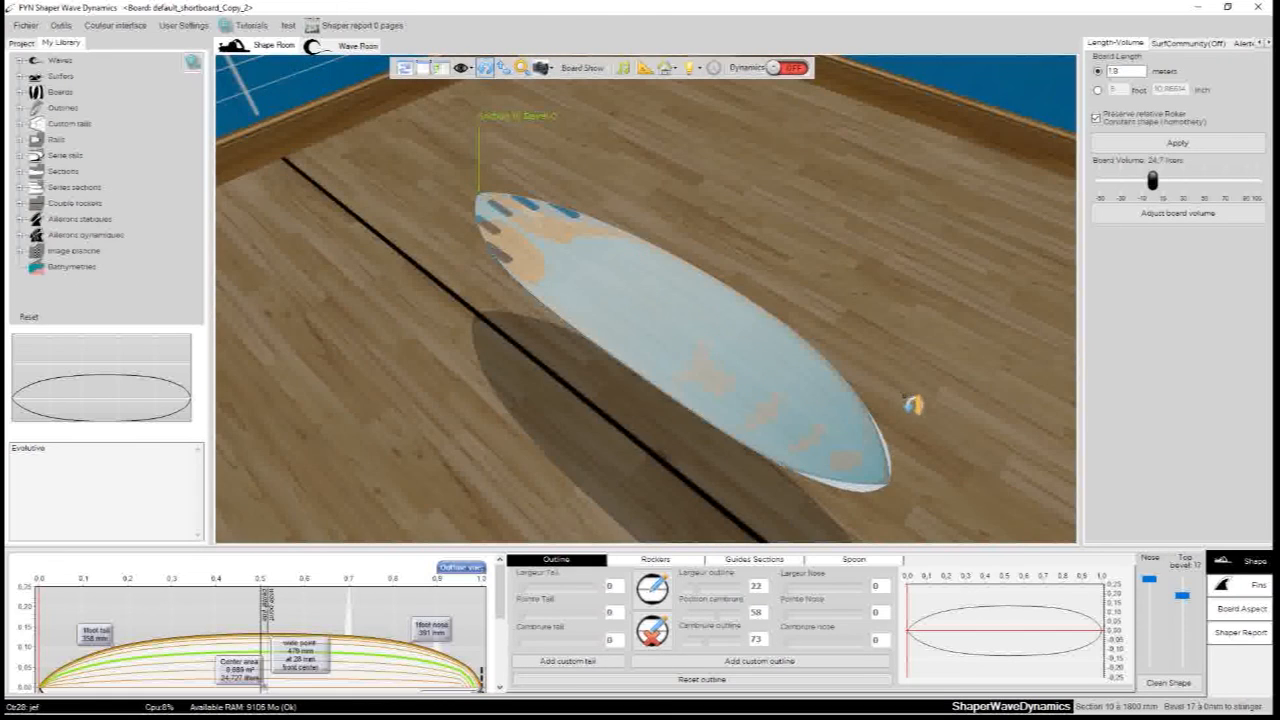
drag(913, 404, 948, 208)
drag(580, 413, 715, 467)
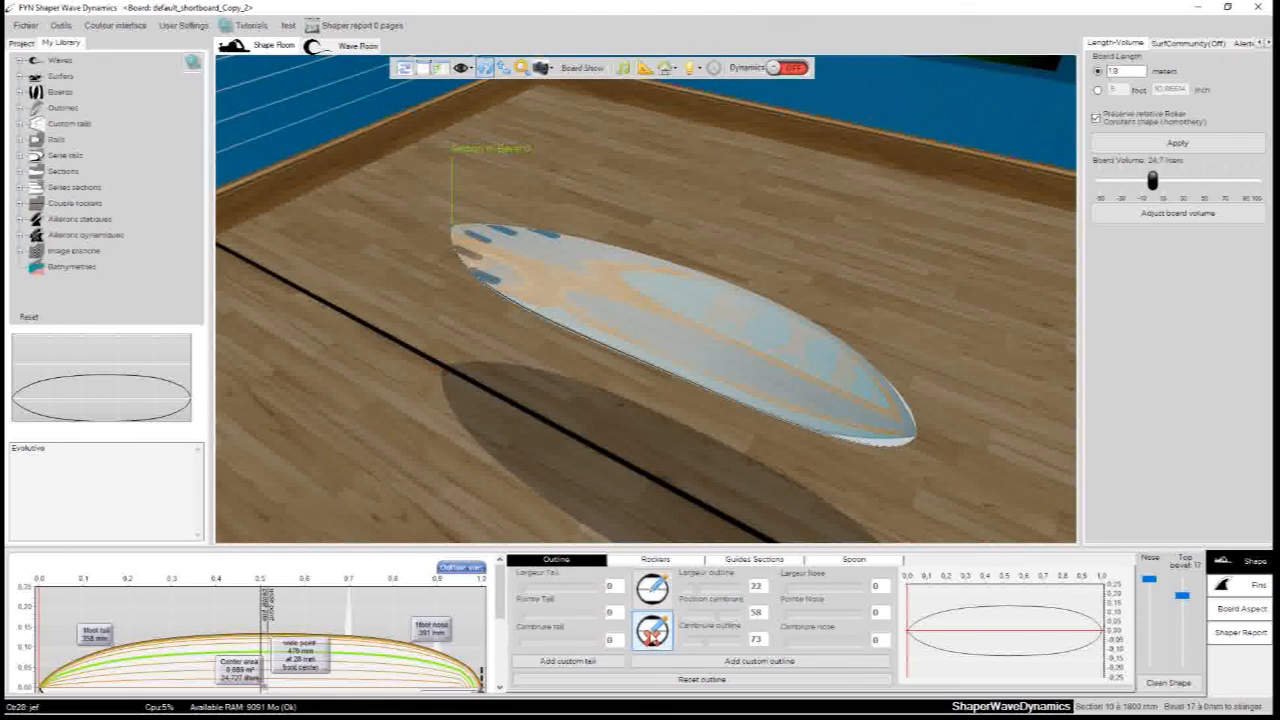
drag(781, 313, 757, 391)
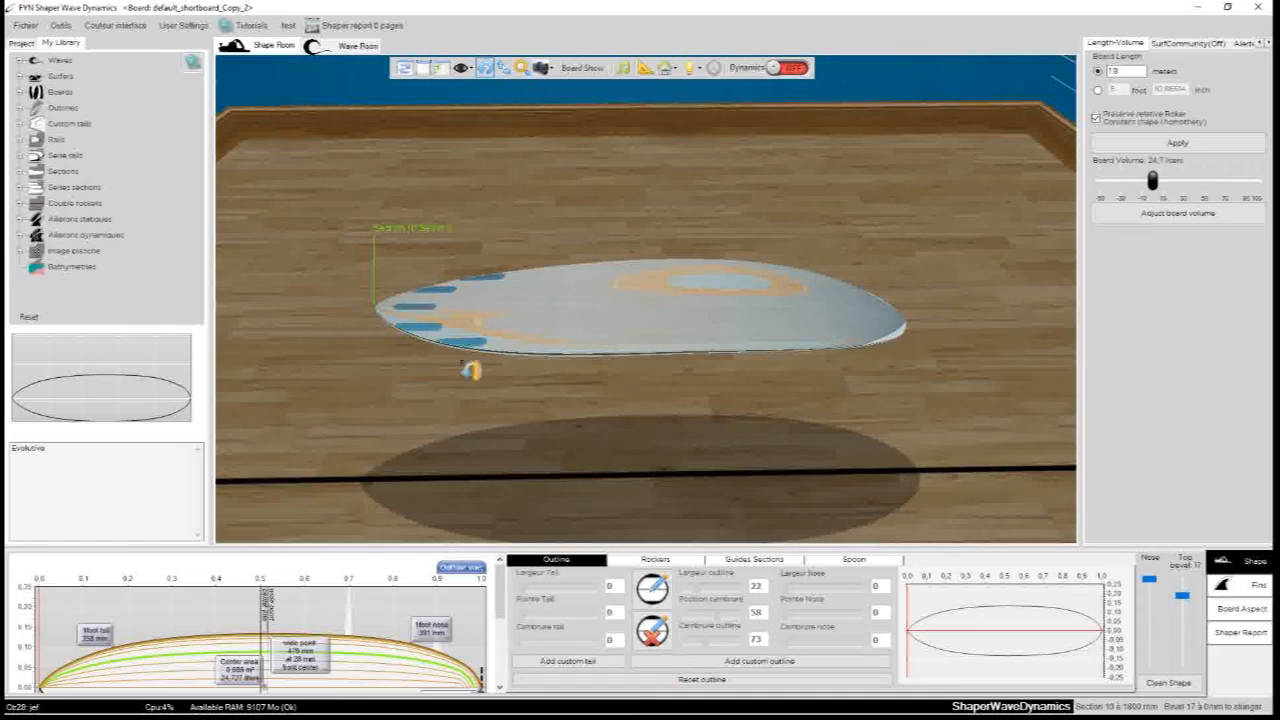
drag(433, 227, 610, 258)
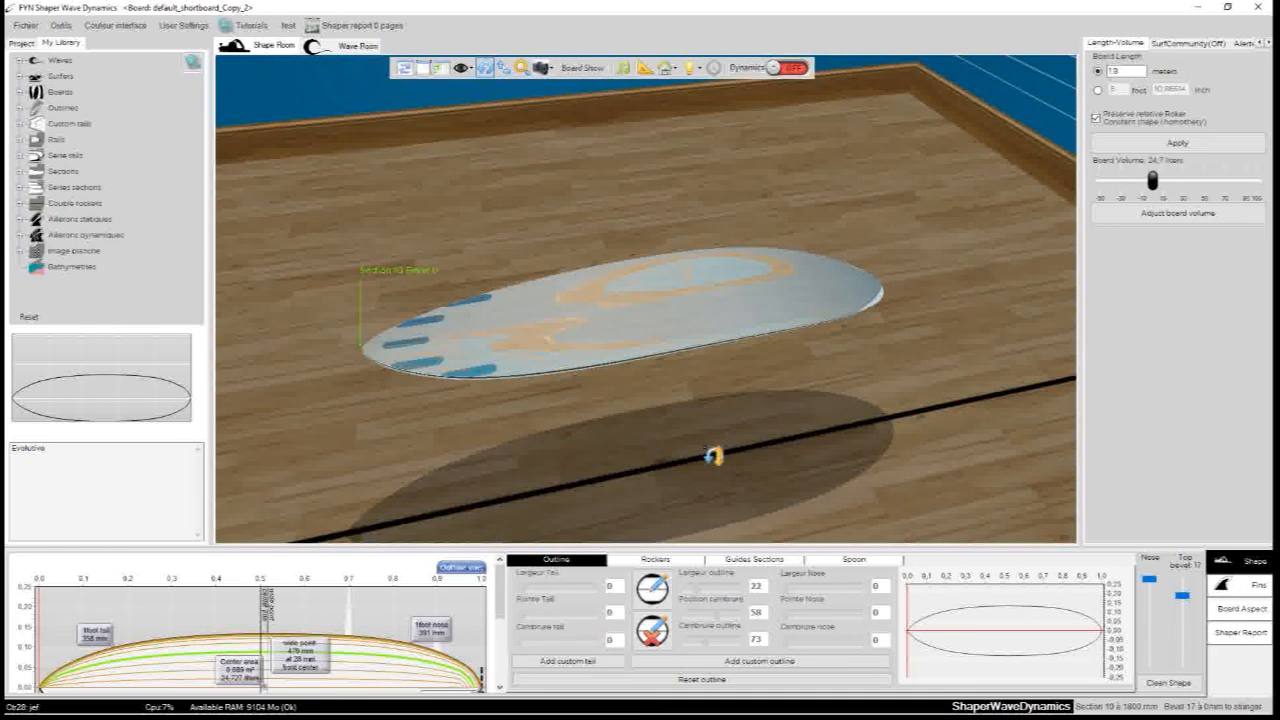